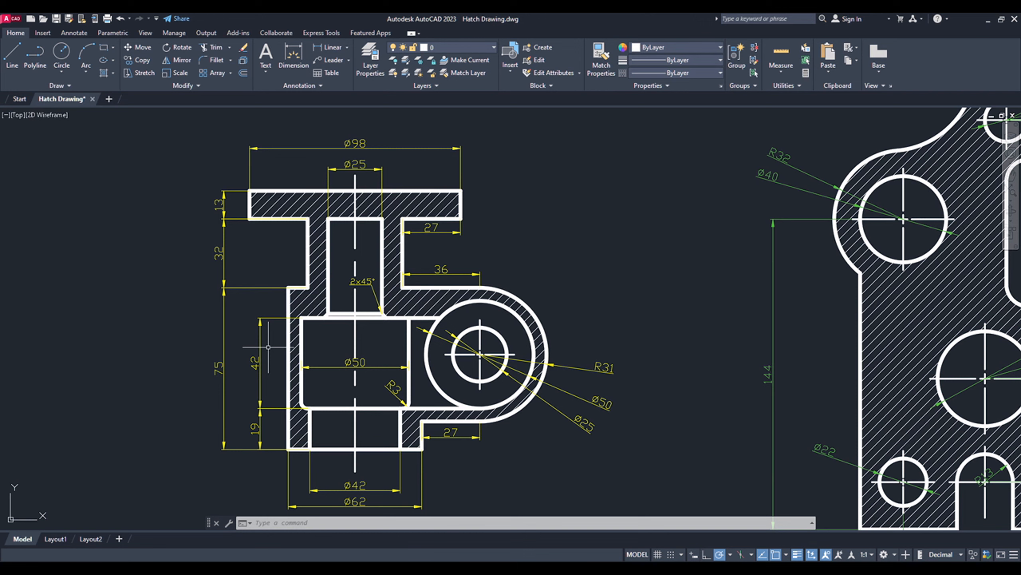
# Examine the three finished hatch drawings, including their section hatching and dimensions
pyautogui.scroll(2, 269, 338)
pyautogui.scroll(-2, 225, 328)
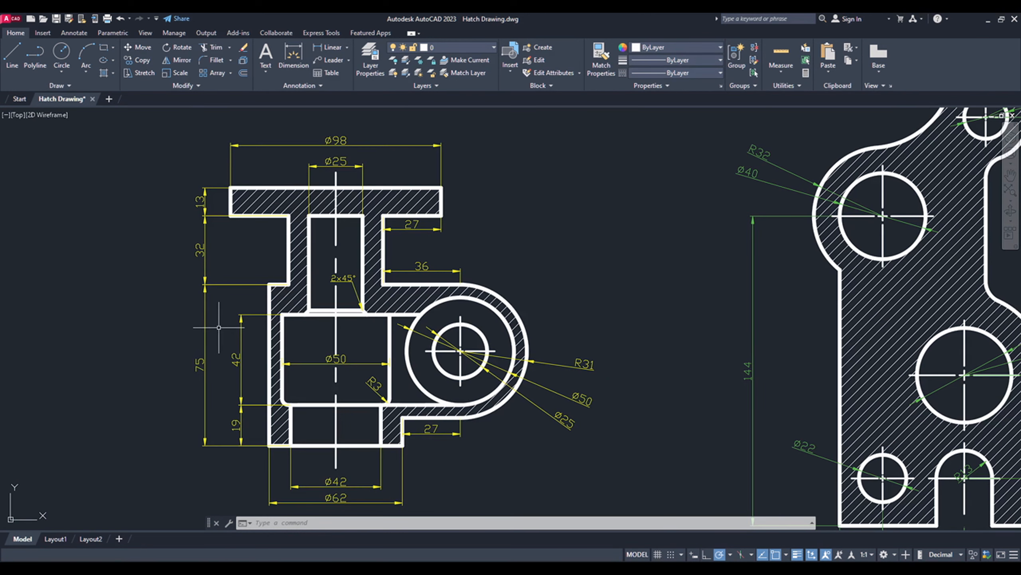
pyautogui.moveTo(620, 331); pyautogui.dragTo(278, 315, button='middle')
pyautogui.scroll(-2, 278, 315)
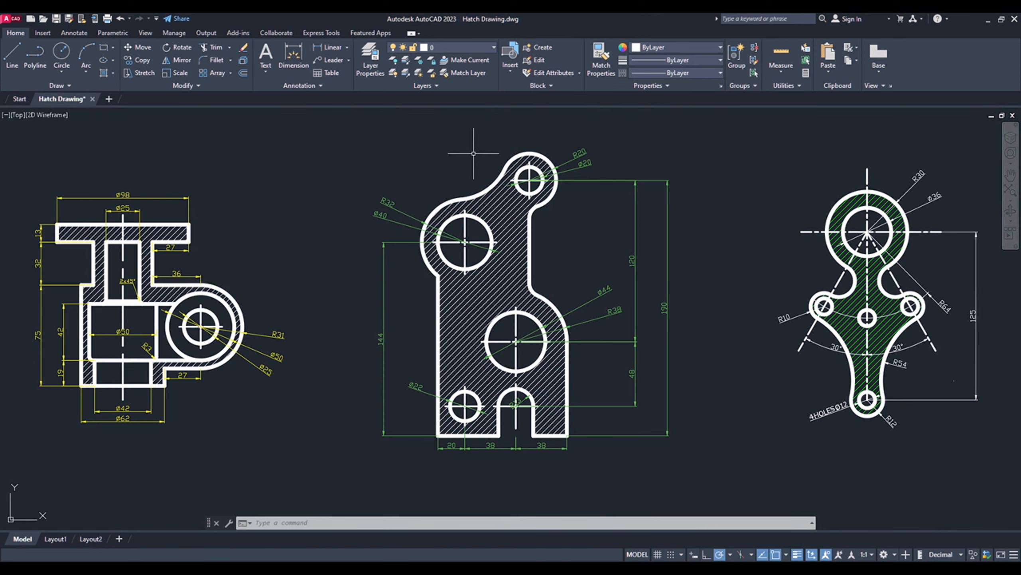
pyautogui.moveTo(696, 296)
pyautogui.mouseDown(button='middle')
pyautogui.moveTo(433, 303)
pyautogui.moveTo(372, 296)
pyautogui.moveTo(365, 286)
pyautogui.moveTo(632, 287)
pyautogui.mouseUp(button='middle')
pyautogui.scroll(2, 447, 298)
pyautogui.scroll(-2, 447, 302)
pyautogui.scroll(2, 364, 257)
pyautogui.scroll(-5, 363, 258)
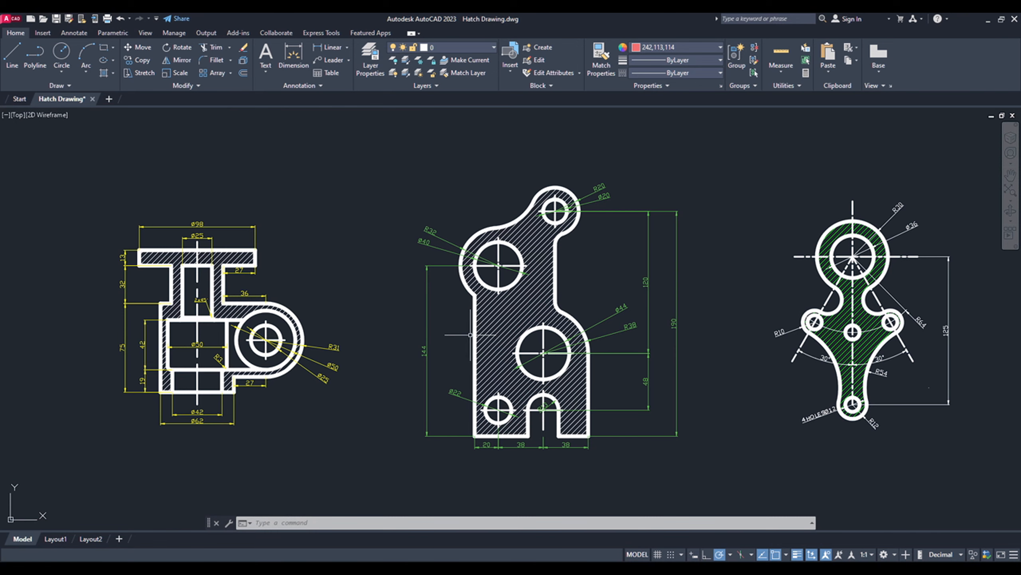
pyautogui.scroll(2, 350, 294)
pyautogui.moveTo(365, 282)
pyautogui.mouseDown(button='middle')
pyautogui.moveTo(539, 275)
pyautogui.moveTo(336, 338)
pyautogui.moveTo(282, 302)
pyautogui.mouseUp(button='middle')
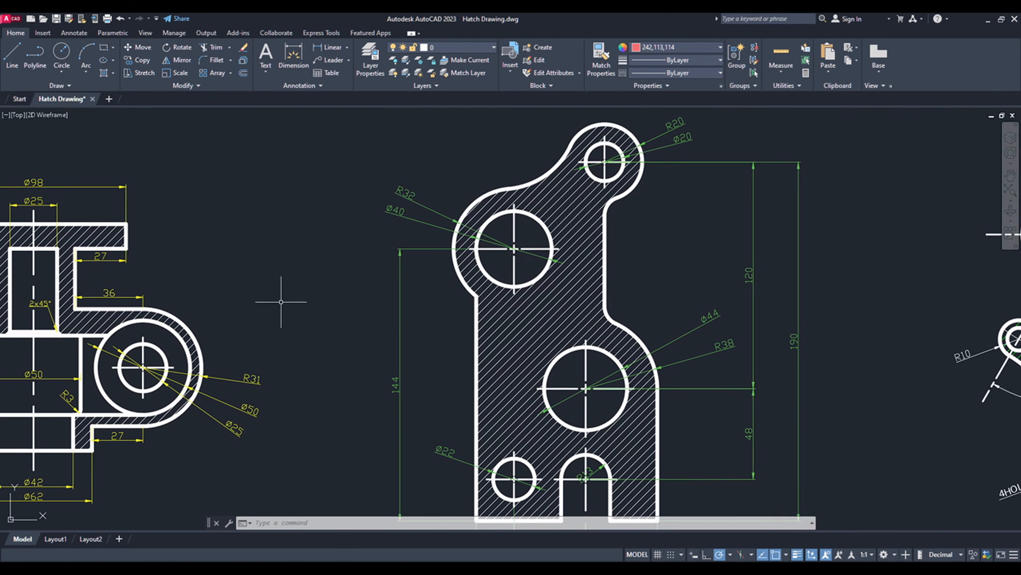
pyautogui.scroll(-2, 281, 302)
pyautogui.moveTo(647, 327); pyautogui.dragTo(584, 319, button='middle')
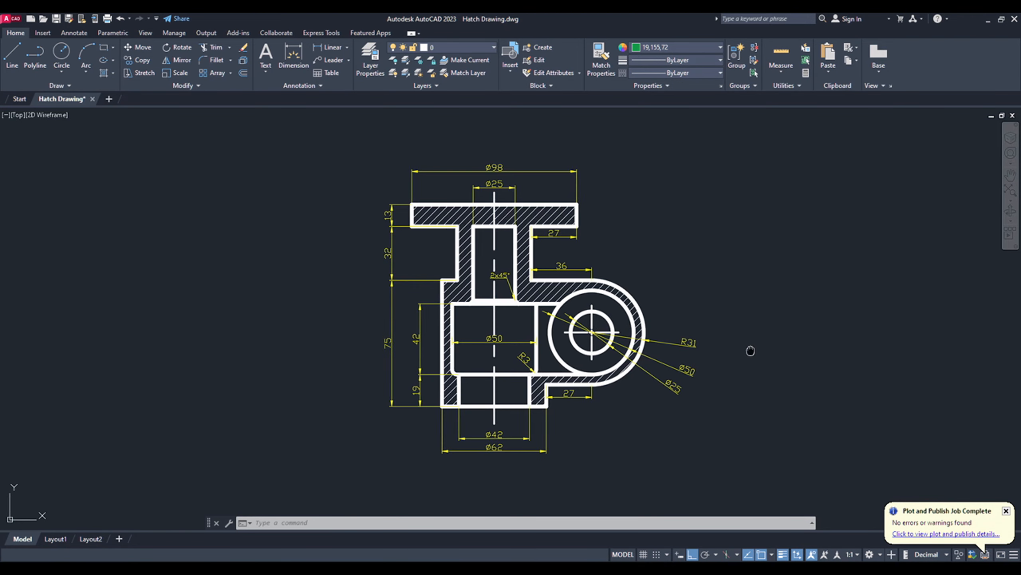
# Draw a circle of diameter 44 in the empty area beside the first hatched part
pyautogui.moveTo(746, 350); pyautogui.dragTo(464, 375, button='middle')
pyautogui.scroll(2, 556, 324)
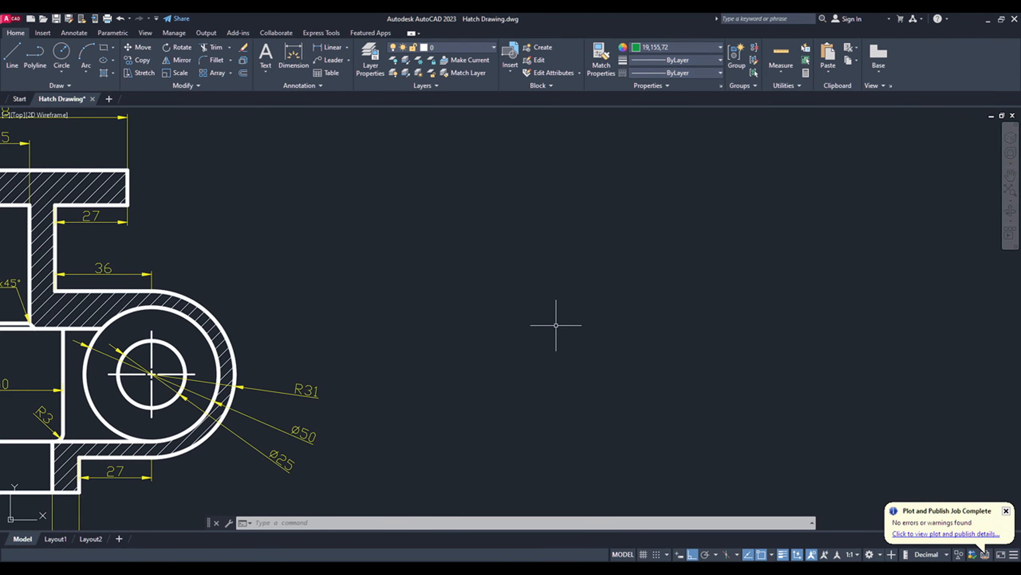
pyautogui.click(64, 73)
pyautogui.click(72, 112)
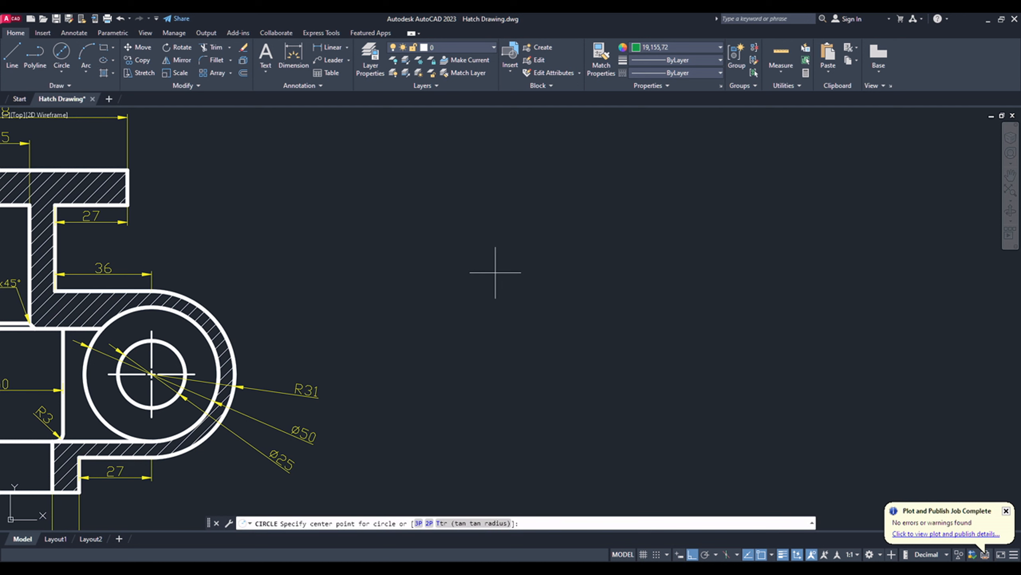
pyautogui.click(678, 277)
pyautogui.write('44')
pyautogui.press('Return')
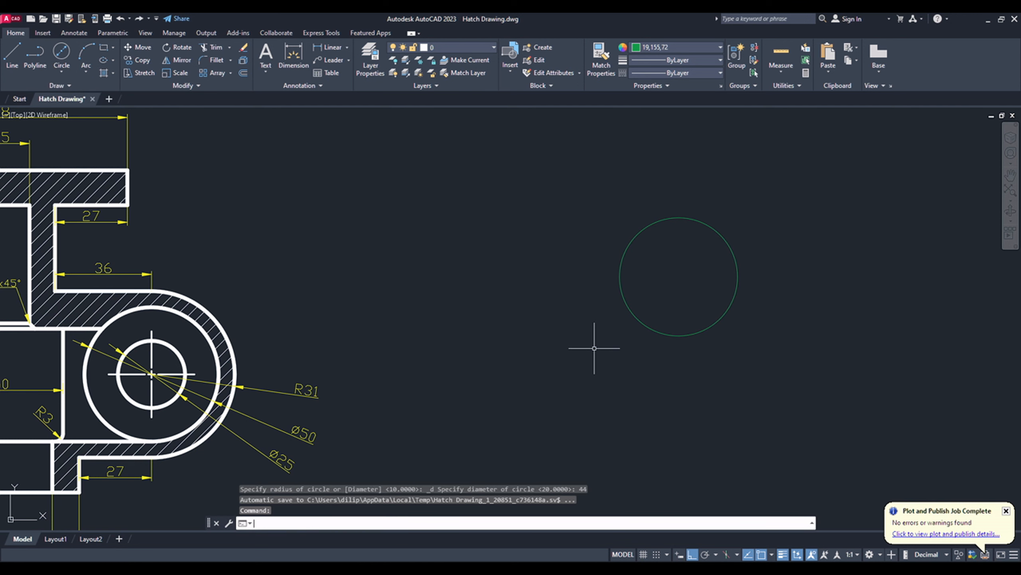
# Check the reference image and add a concentric circle of radius 38 around the 44-diameter circle
pyautogui.click(63, 74)
pyautogui.click(73, 112)
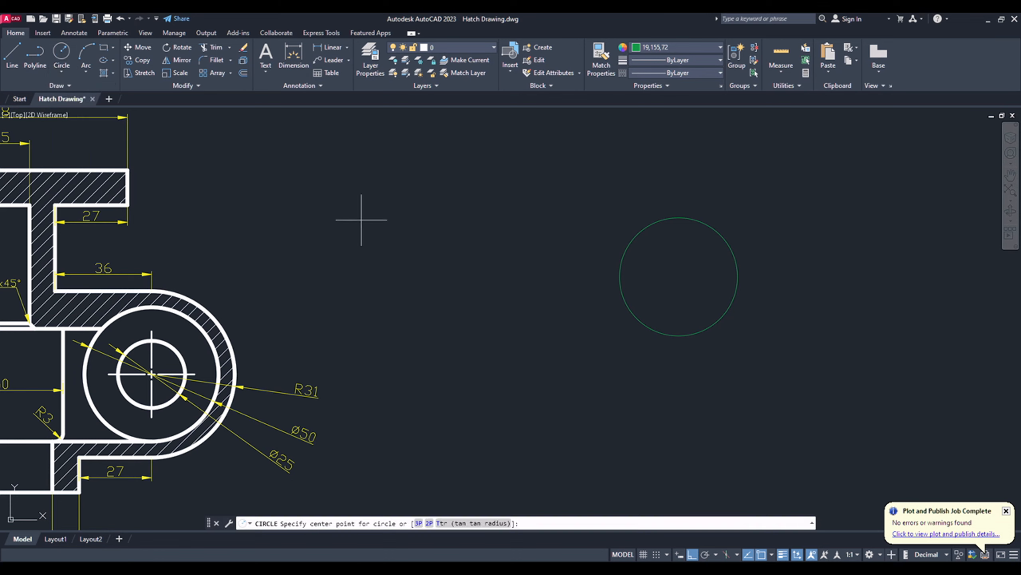
pyautogui.click(679, 277)
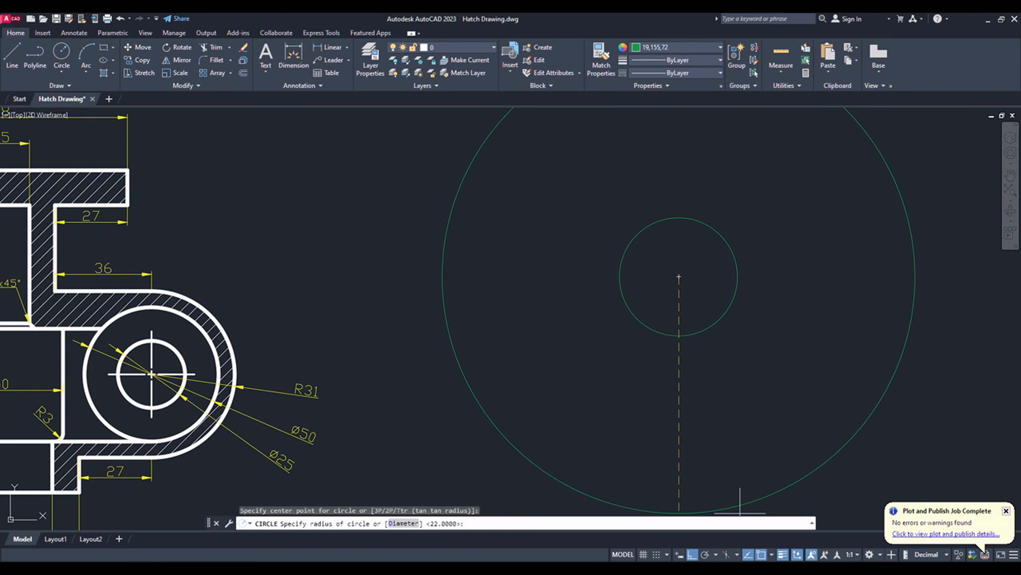
pyautogui.click(709, 567)
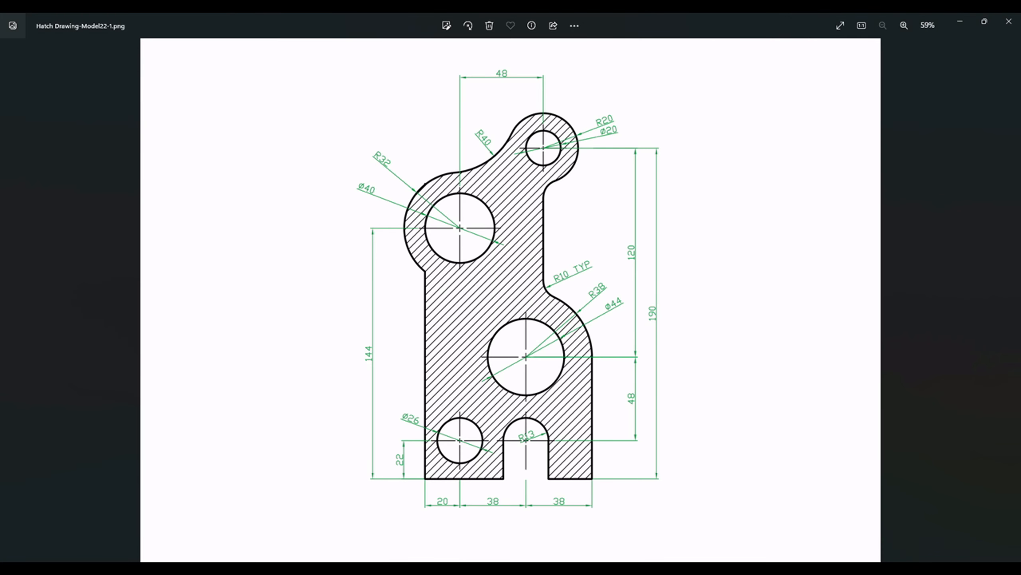
pyautogui.click(708, 567)
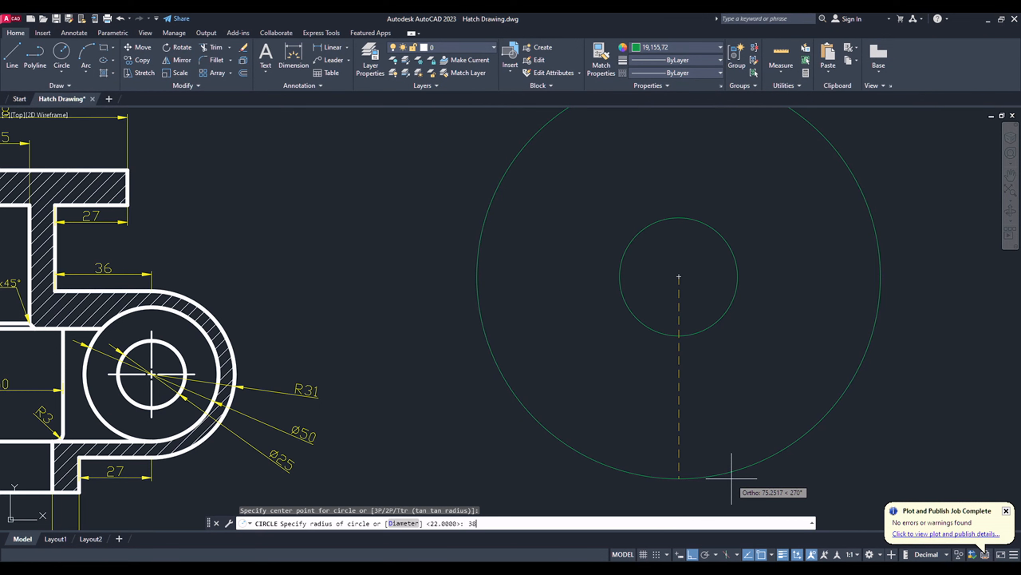
pyautogui.write('38')
pyautogui.press('Return')
pyautogui.scroll(2, 714, 292)
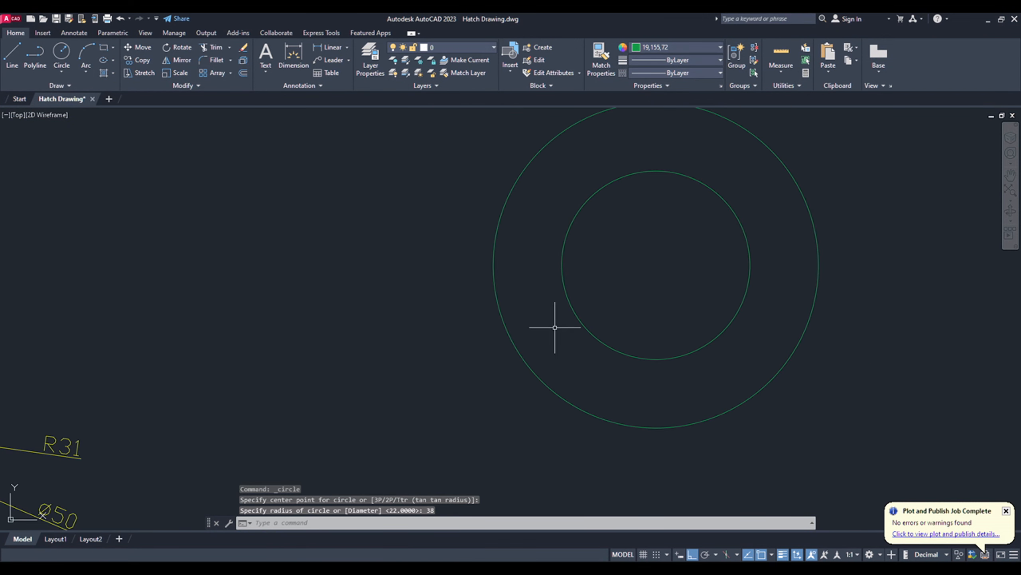
# Change both concentric circles to the ByLayer colour and make ByLayer the current drawing colour
pyautogui.scroll(-4, 555, 328)
pyautogui.click(683, 370)
pyautogui.click(539, 255)
pyautogui.click(674, 47)
pyautogui.press('Escape')
pyautogui.press('Escape')
pyautogui.scroll(2, 602, 319)
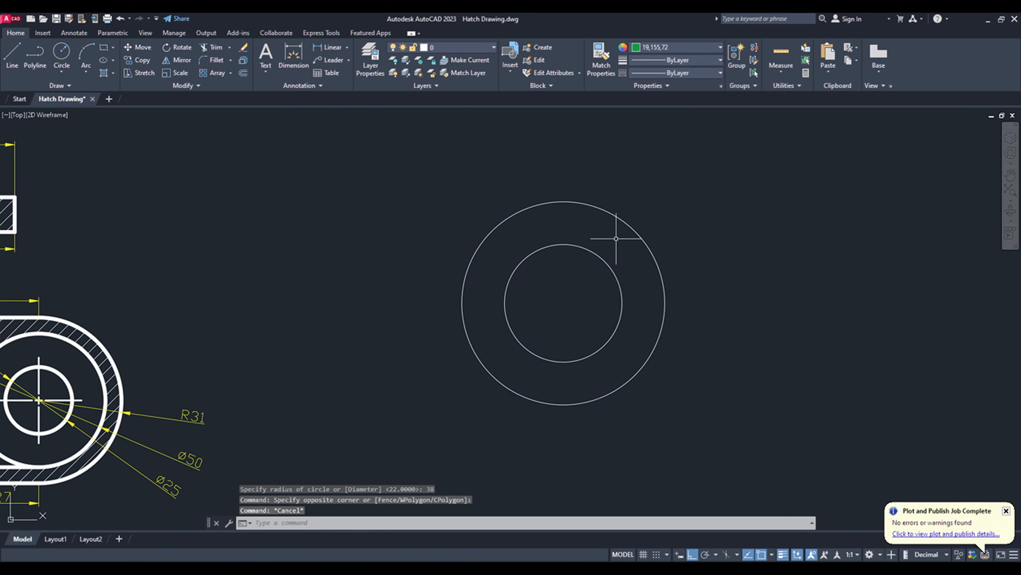
pyautogui.click(682, 45)
pyautogui.click(664, 59)
# Check the reference image and draw a vertical line 48 units down from the centre of the concentric circles
pyautogui.scroll(-2, 638, 208)
pyautogui.scroll(-2, 638, 208)
pyautogui.scroll(4, 647, 220)
pyautogui.hotkey('alt', 'Tab')
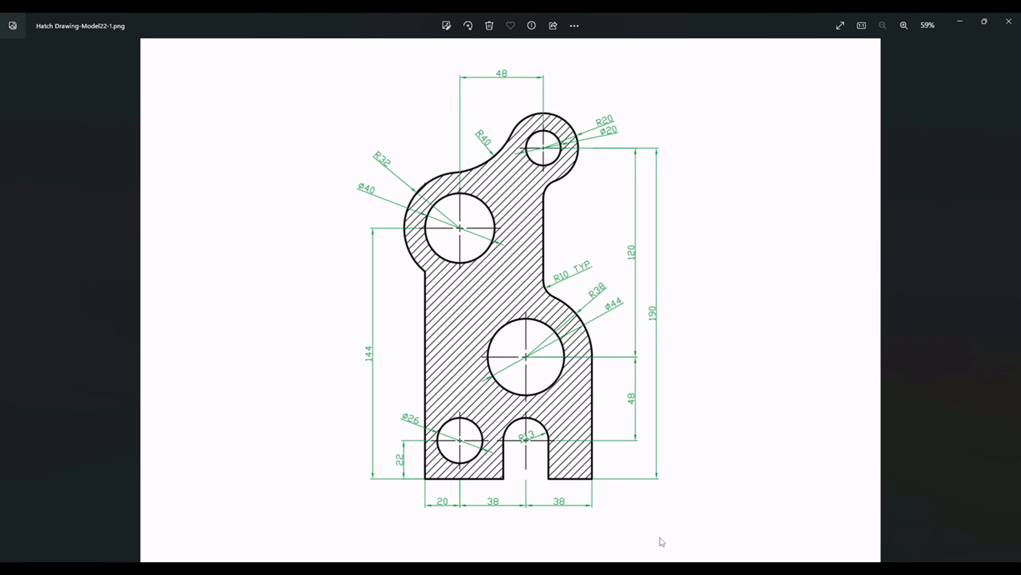
pyautogui.hotkey('alt', 'Tab')
pyautogui.click(12, 57)
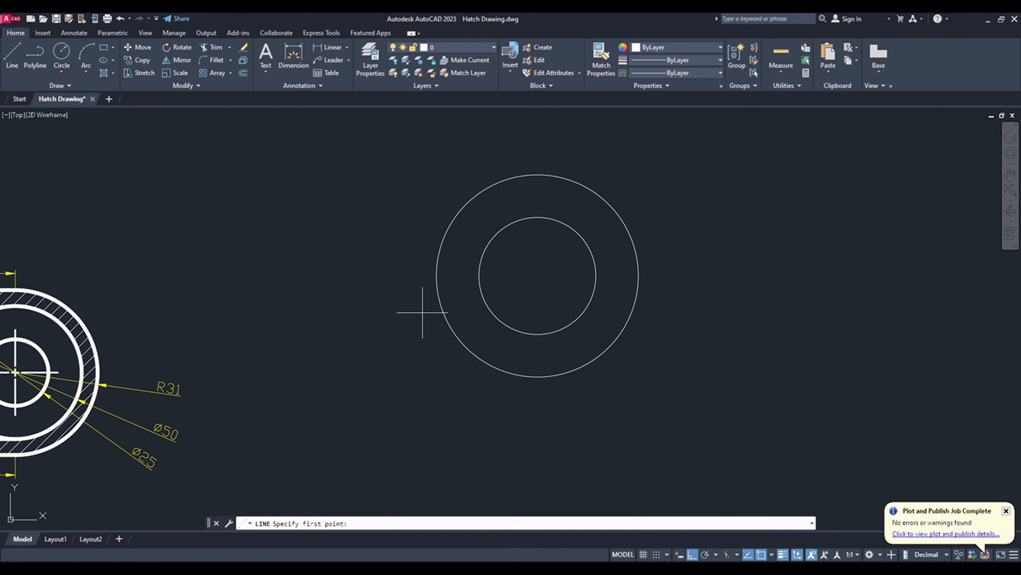
pyautogui.click(537, 275)
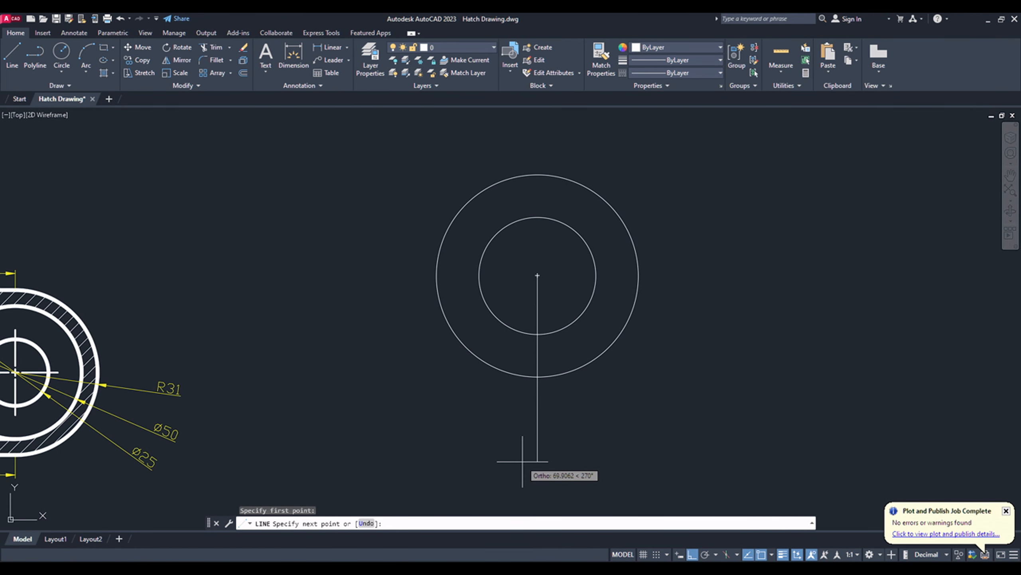
pyautogui.write('48')
pyautogui.press('Return')
pyautogui.press('Return')
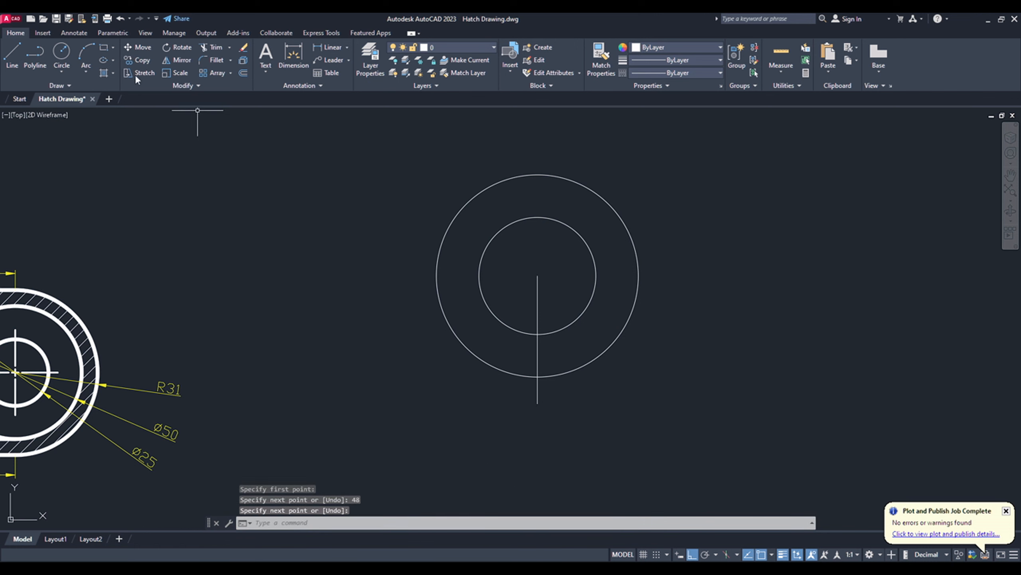
# Draw a circle of radius 13 centred on the lower end of the vertical line
pyautogui.click(63, 54)
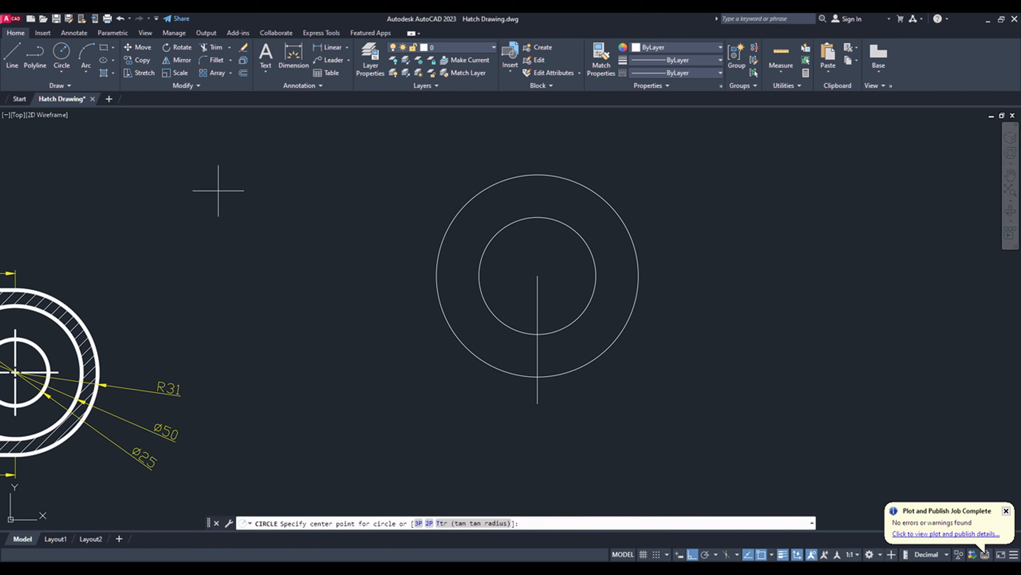
pyautogui.click(537, 402)
pyautogui.write('13')
pyautogui.press('Return')
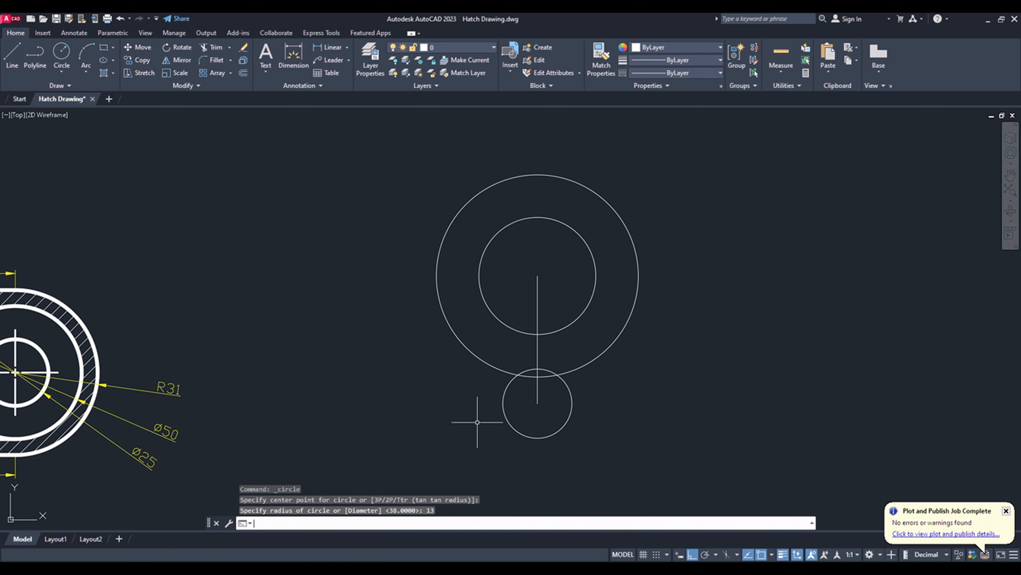
# From the radius 13 circle's centre, draw lines 22 down, 38 to the right, and up to the radius 38 circle's right quadrant
pyautogui.click(711, 571)
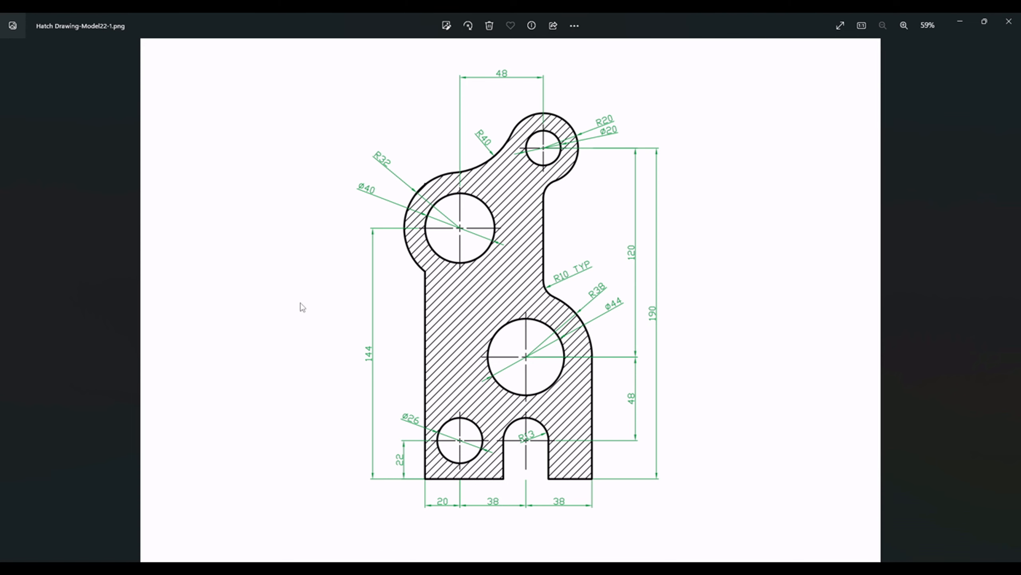
pyautogui.click(660, 569)
pyautogui.write('l')
pyautogui.press('Return')
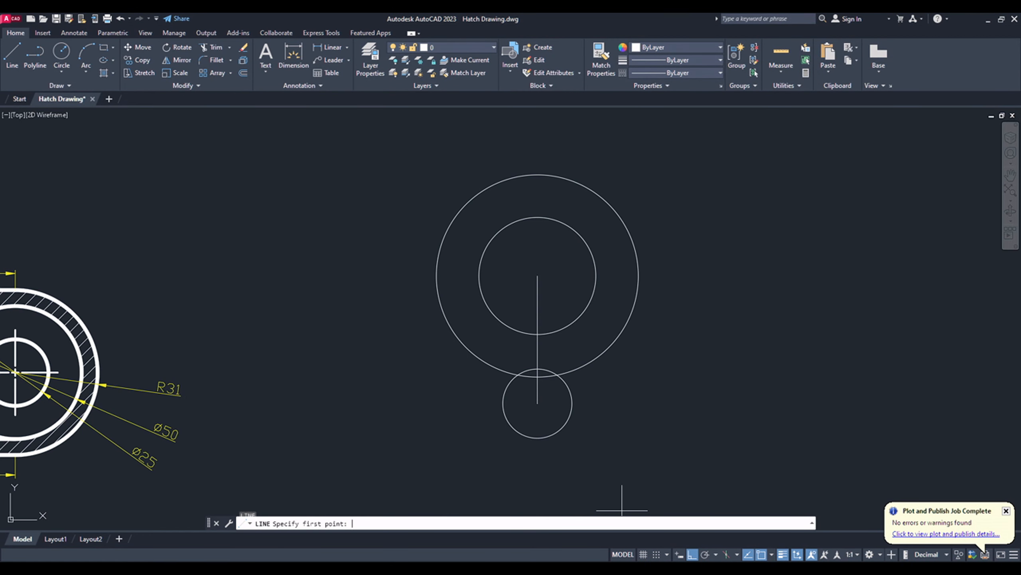
pyautogui.click(537, 402)
pyautogui.write('22')
pyautogui.press('Return')
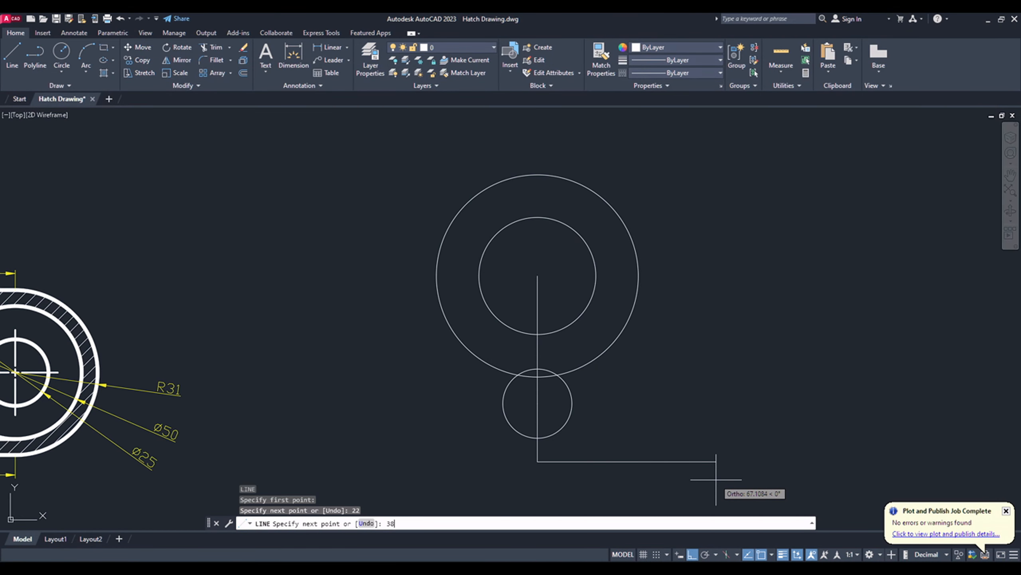
pyautogui.press('Return')
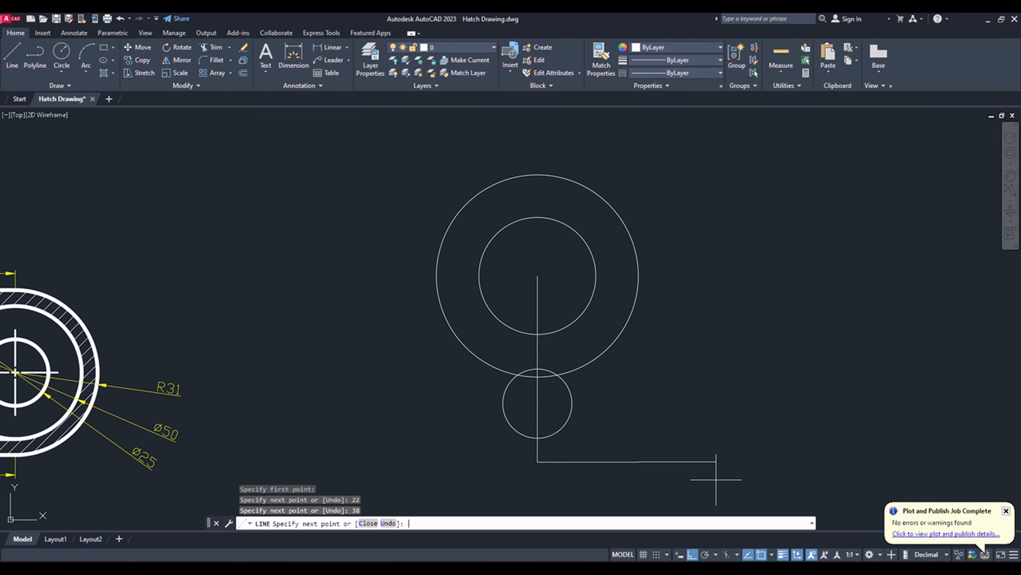
pyautogui.click(639, 275)
pyautogui.press('Escape')
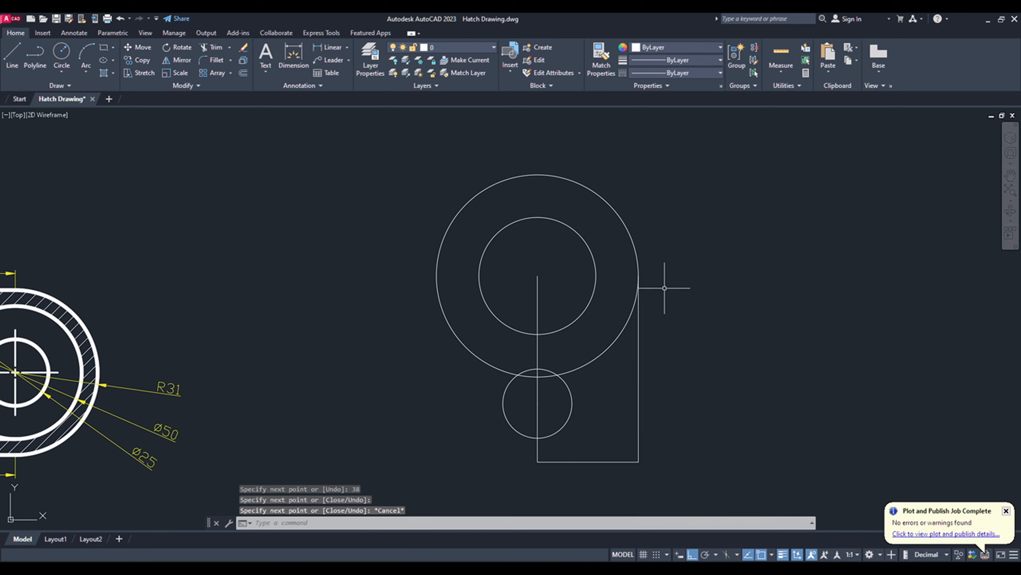
# Offset the short vertical line below the small circle's centre by 13 to both sides to form the slot walls
pyautogui.scroll(2, 525, 446)
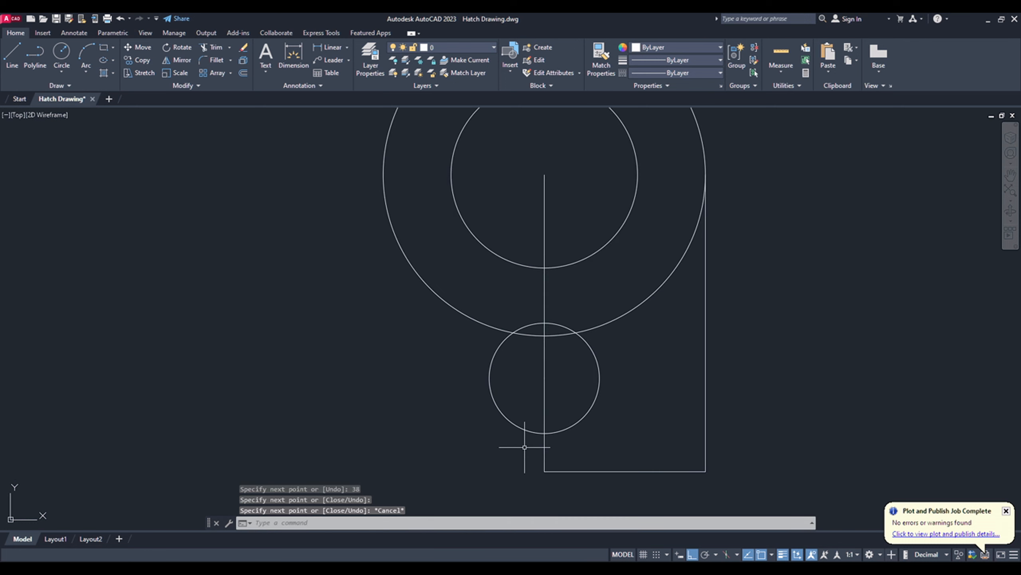
pyautogui.click(545, 451)
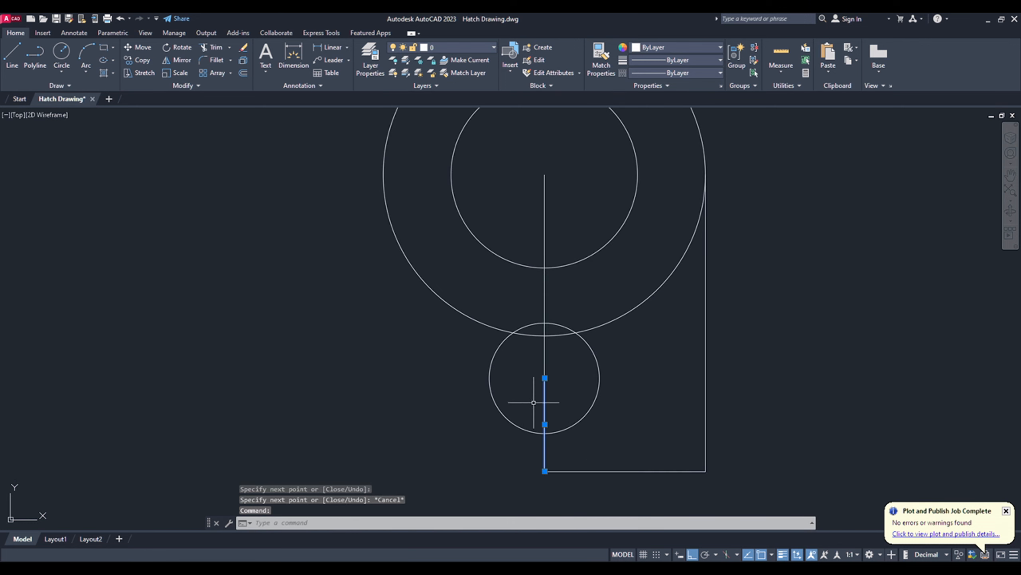
pyautogui.press('Escape')
pyautogui.write('o')
pyautogui.press('Return')
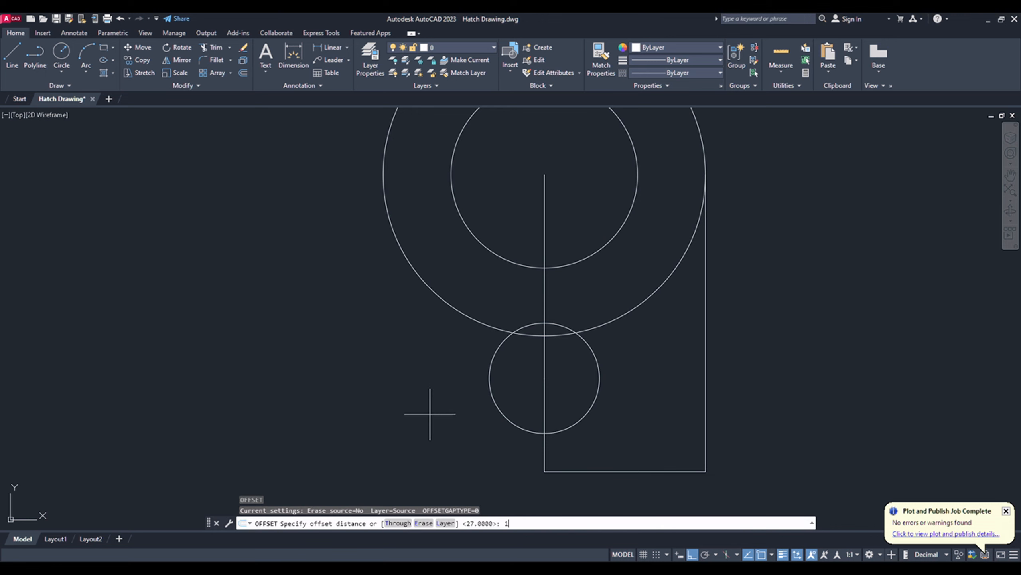
pyautogui.write('13')
pyautogui.press('Return')
pyautogui.click(545, 449)
pyautogui.click(549, 445)
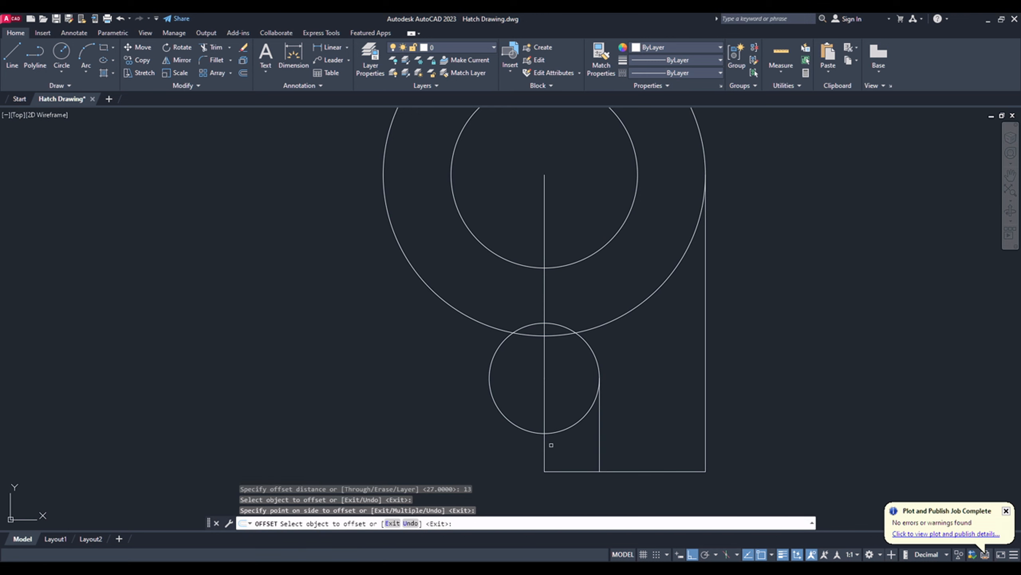
pyautogui.click(545, 443)
pyautogui.click(520, 433)
pyautogui.press('Escape')
# Trim the small circle's lower arc and the base line segment between the slot's centre line and right wall
pyautogui.write('tr')
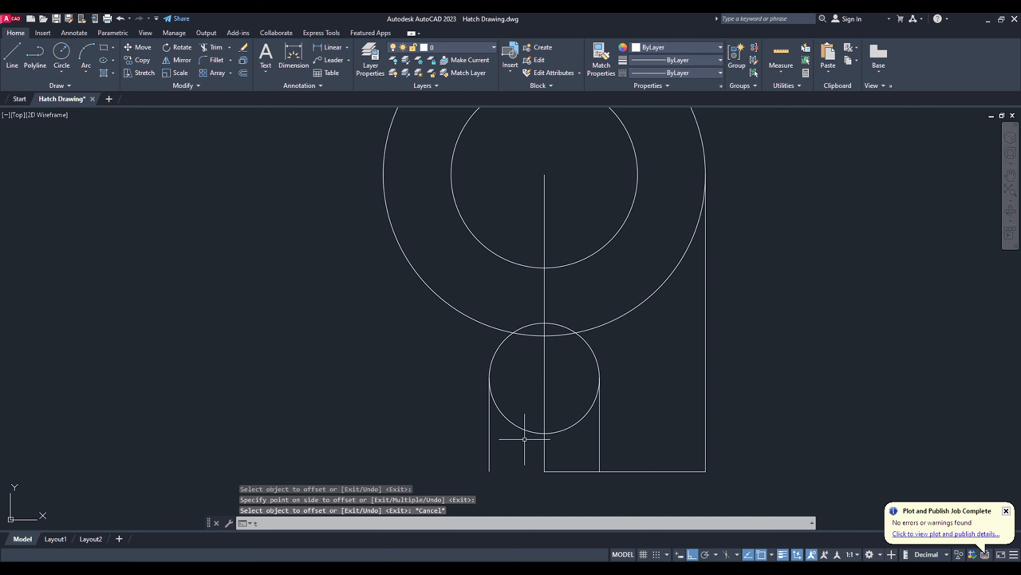
pyautogui.press('Return')
pyautogui.moveTo(574, 485); pyautogui.dragTo(571, 445)
pyautogui.moveTo(571, 444)
pyautogui.mouseDown()
pyautogui.moveTo(567, 410)
pyautogui.moveTo(516, 448)
pyautogui.mouseUp()
pyautogui.press('Escape')
pyautogui.scroll(-2, 563, 418)
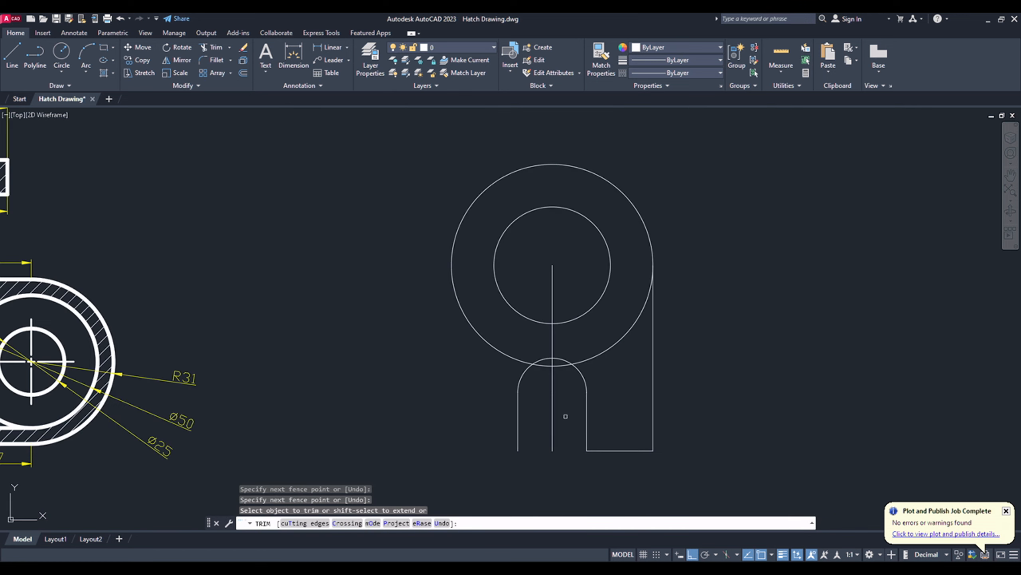
pyautogui.press('Escape')
# From the lower end of the slot's centre line, draw lines 38 to the left and 22 up, following the reference image
pyautogui.hotkey('alt', 'Tab')
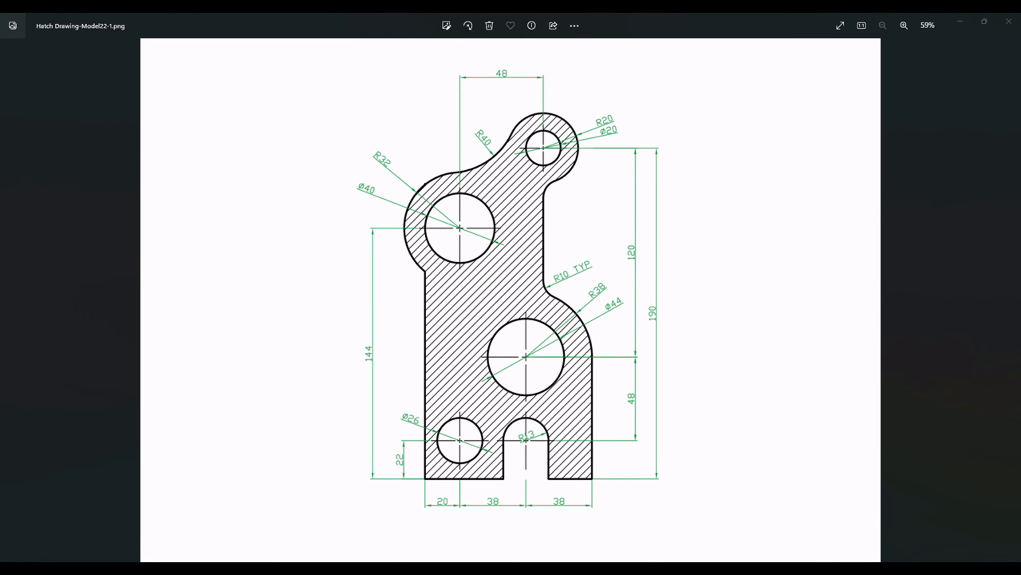
pyautogui.hotkey('alt', 'Tab')
pyautogui.write('l')
pyautogui.press('Return')
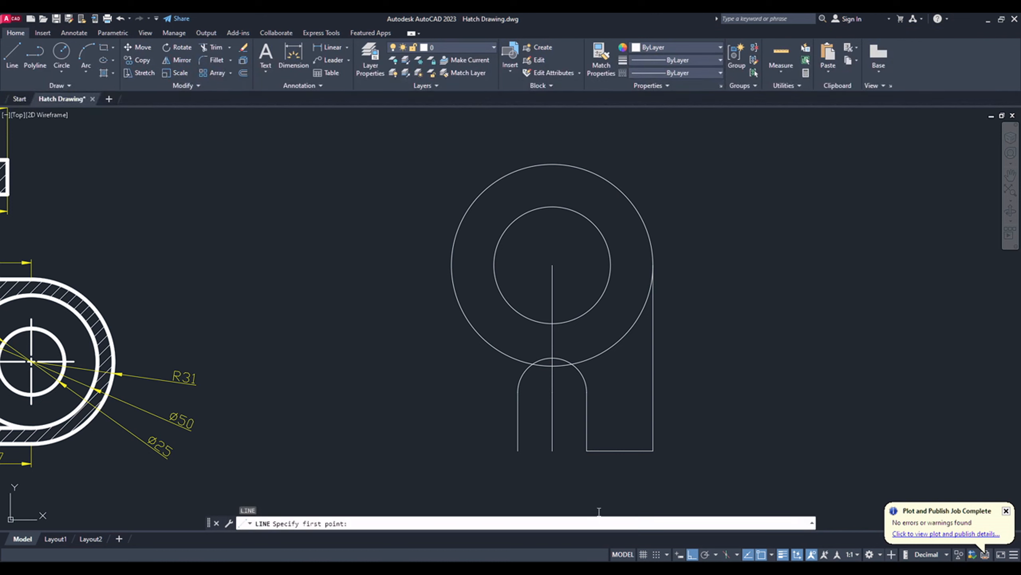
pyautogui.click(552, 450)
pyautogui.write('3')
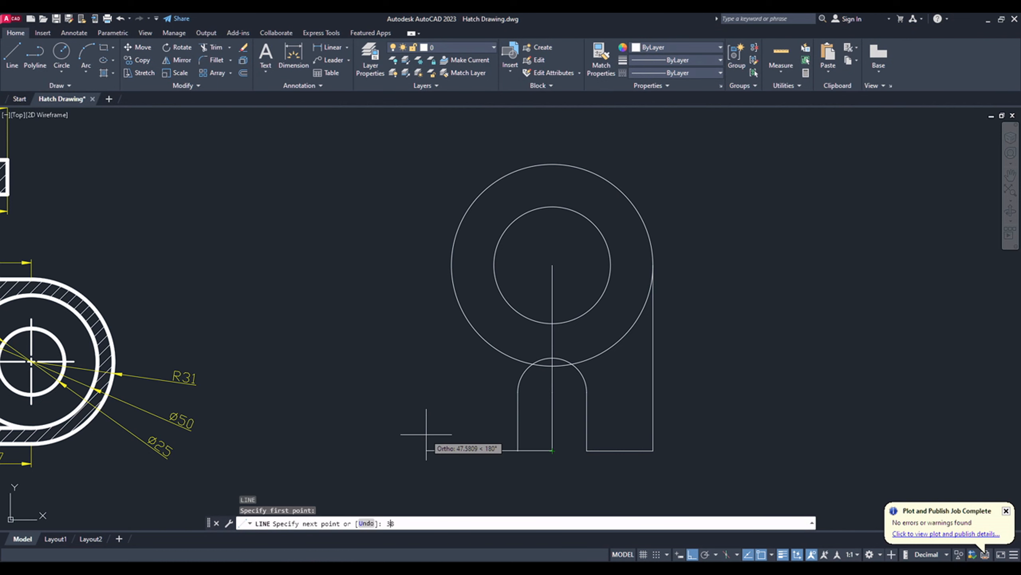
pyautogui.write('8')
pyautogui.press('Return')
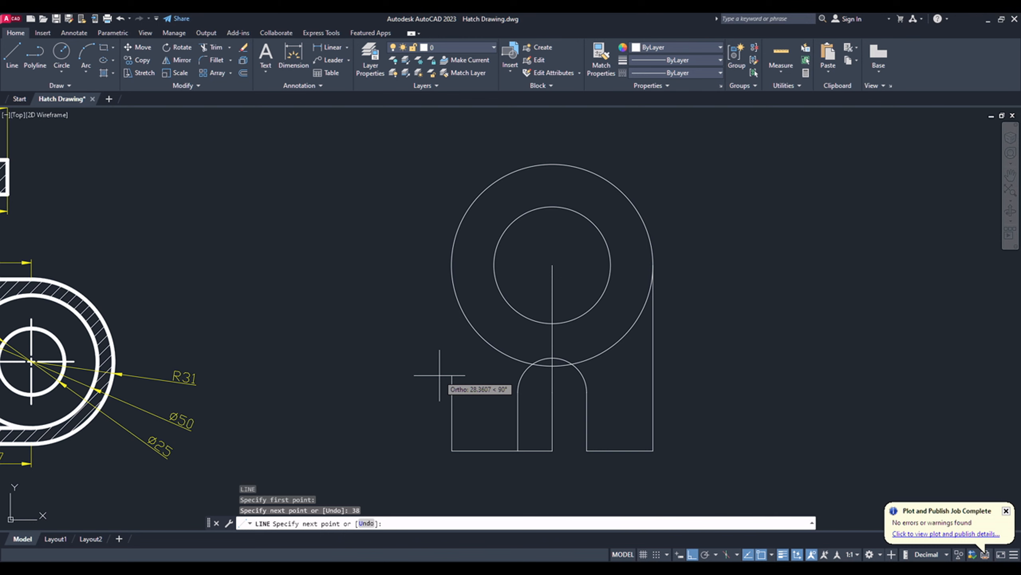
pyautogui.write('22')
pyautogui.press('Return')
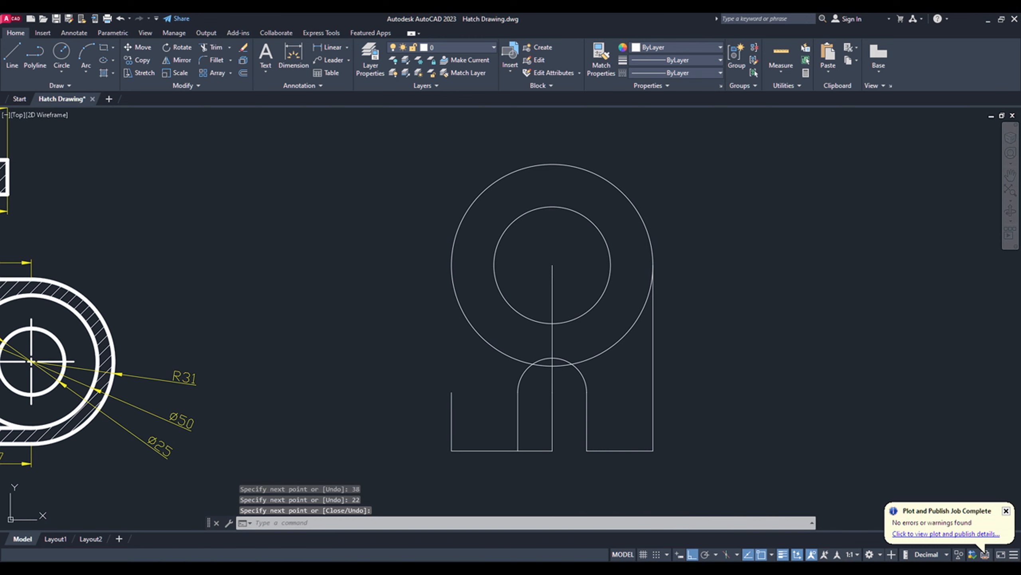
# Draw a circle of diameter 22 centred on the upper end of the new 22-long vertical line
pyautogui.hotkey('alt', 'Tab')
pyautogui.scroll(1, 463, 480)
pyautogui.scroll(-1, 484, 422)
pyautogui.hotkey('alt', 'Tab')
pyautogui.click(61, 72)
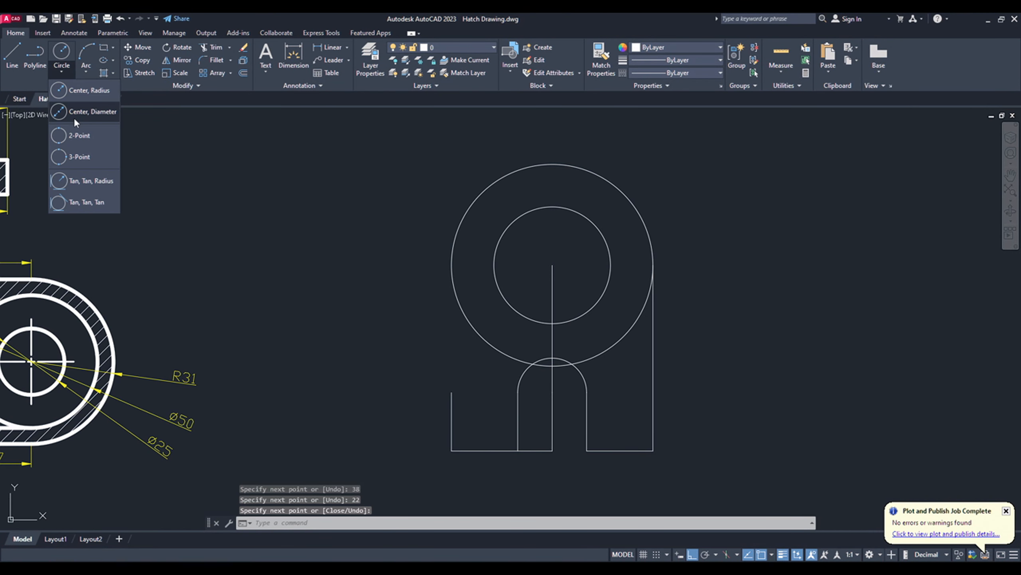
pyautogui.click(70, 111)
pyautogui.click(451, 392)
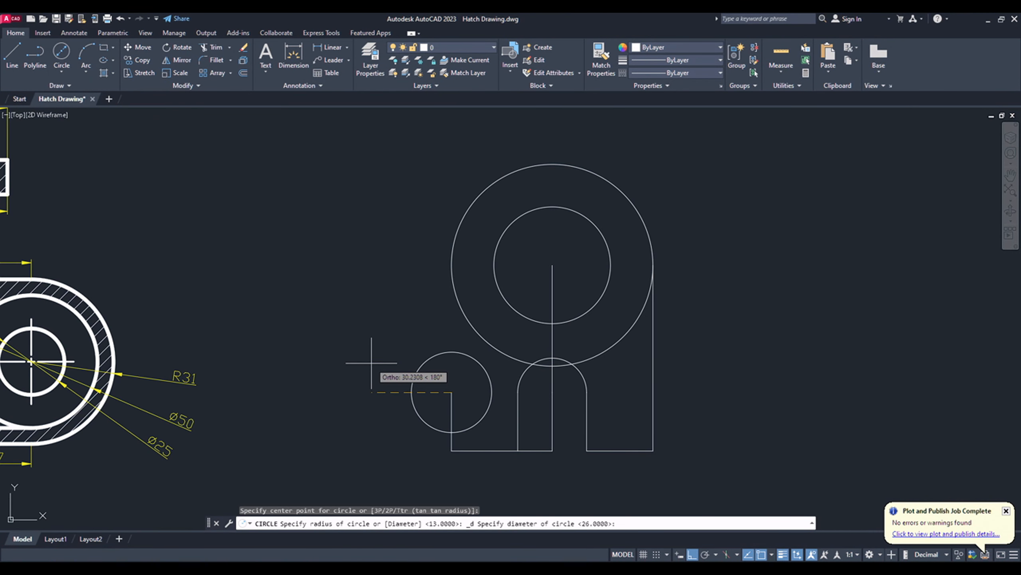
pyautogui.press('Return')
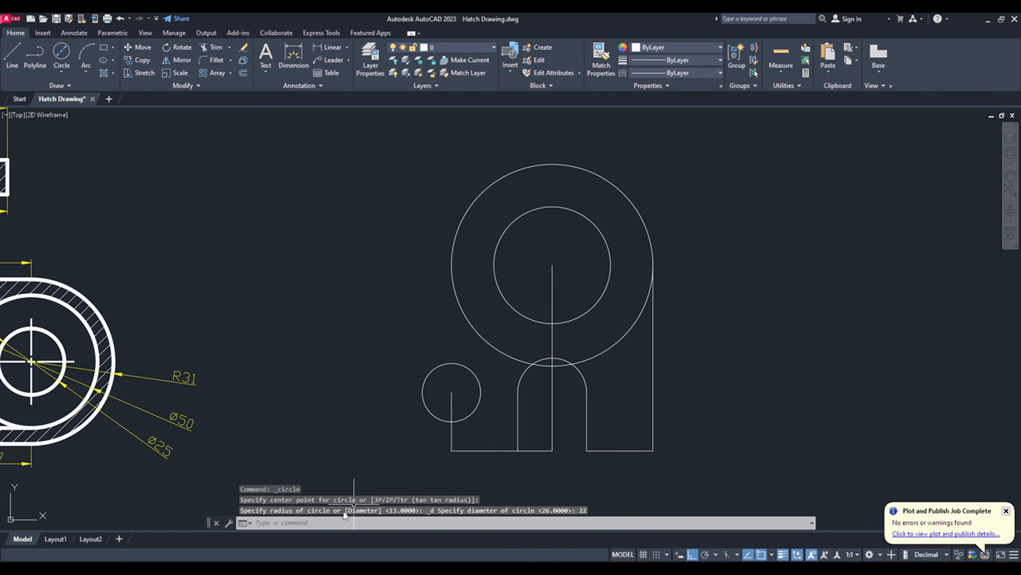
# From the base point below the new small circle, draw a line 20 to the left and a long vertical line up as the plate's left edge
pyautogui.click(339, 523)
pyautogui.write('l')
pyautogui.press('Return')
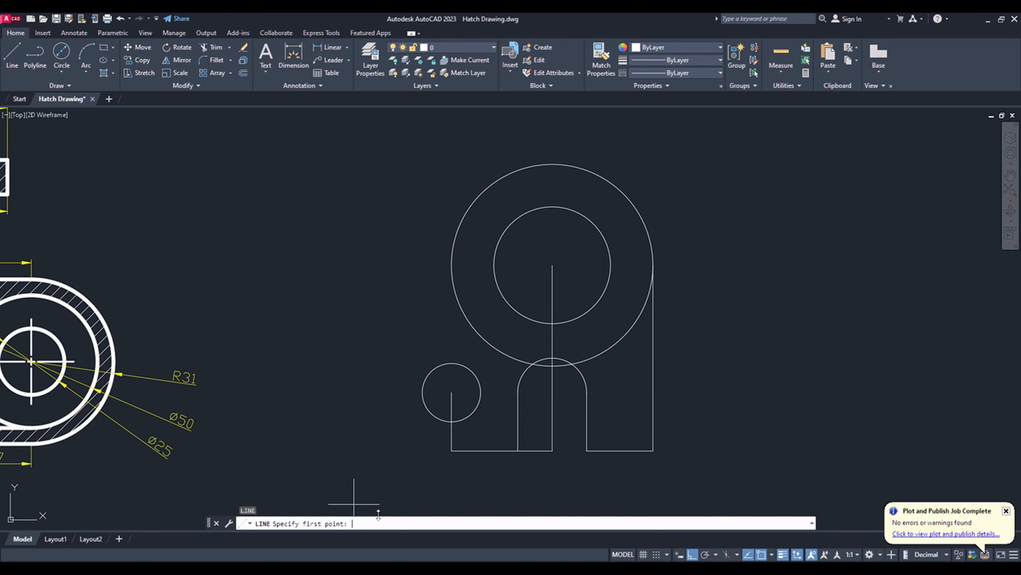
pyautogui.click(450, 451)
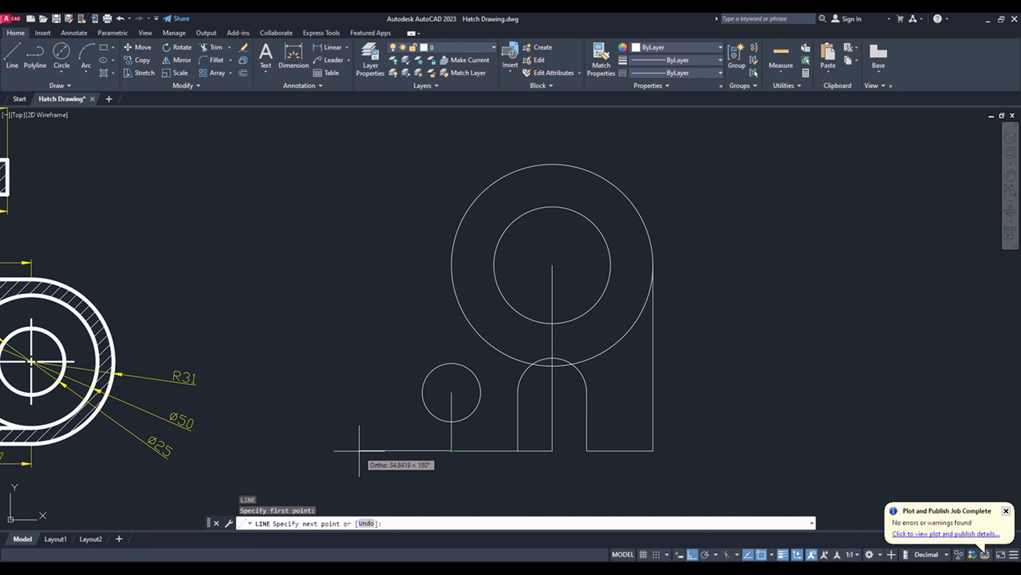
pyautogui.write('20')
pyautogui.press('Return')
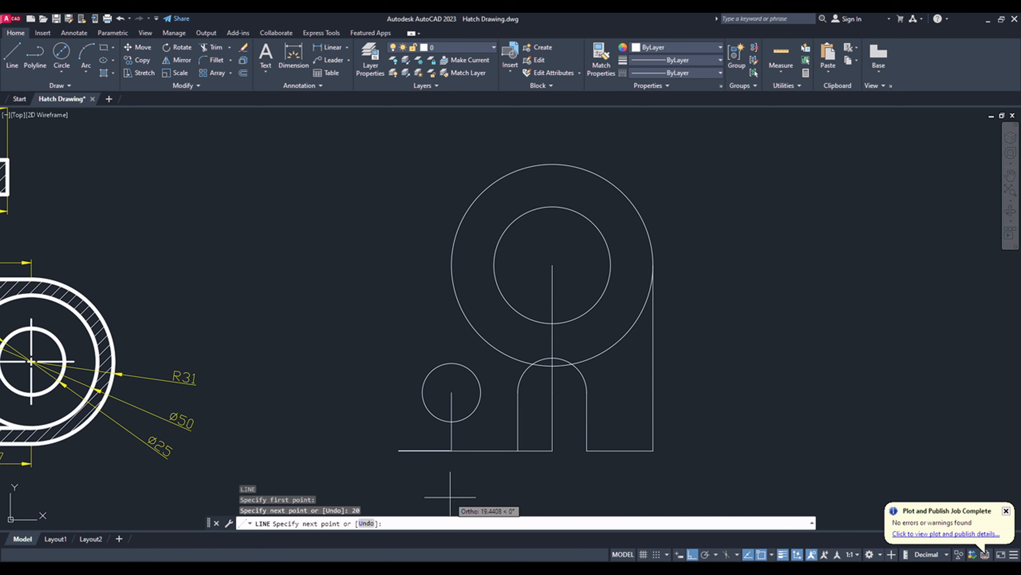
pyautogui.scroll(-2, 450, 491)
pyautogui.click(402, 194)
pyautogui.press('Escape')
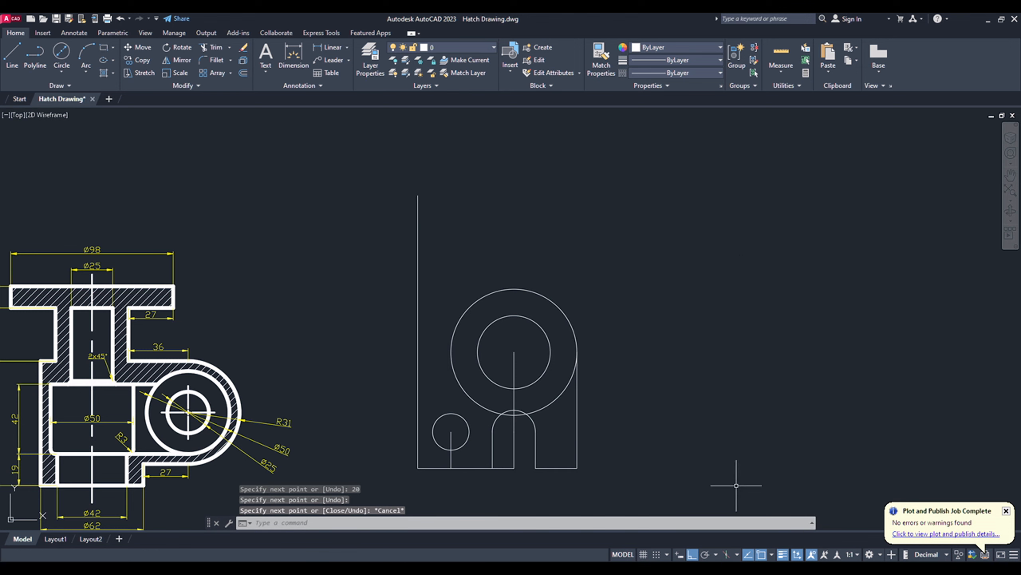
# Draw a vertical line 122 up from the centre of the small lower-left circle, following the reference image
pyautogui.click(666, 564)
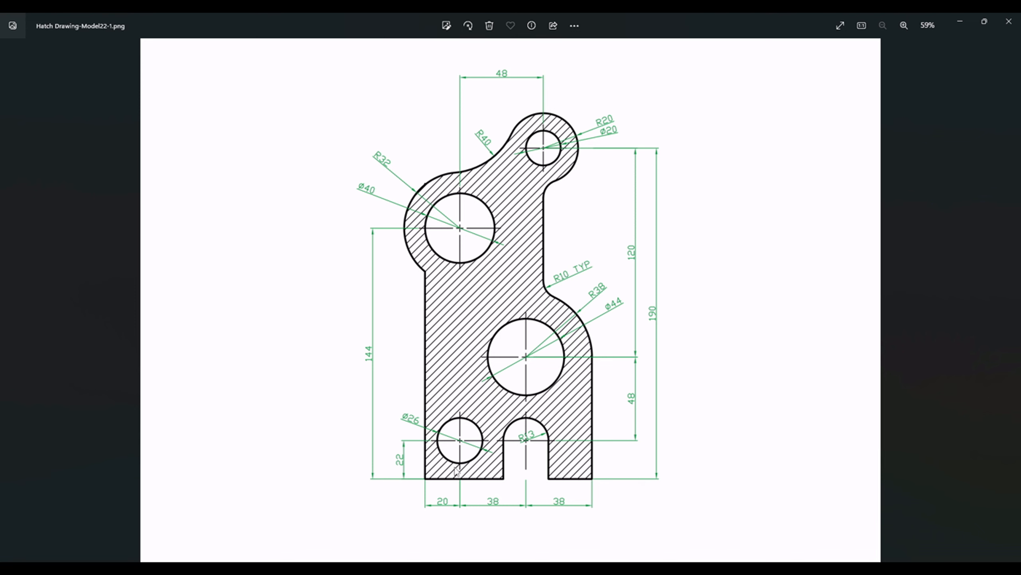
pyautogui.click(411, 568)
pyautogui.click(397, 523)
pyautogui.write('l')
pyautogui.press('Return')
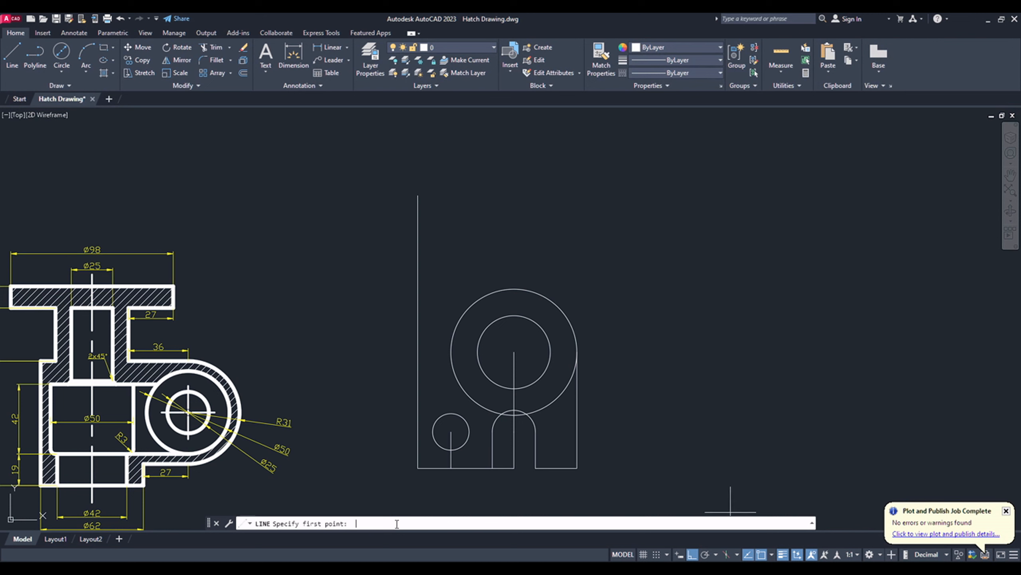
pyautogui.click(451, 431)
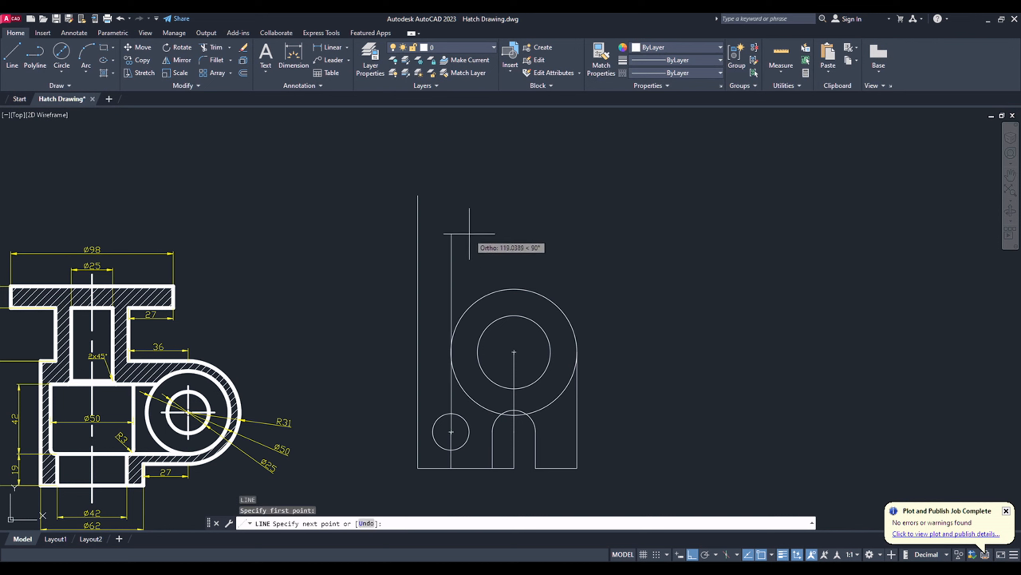
pyautogui.write('122')
pyautogui.press('Return')
pyautogui.press('Return')
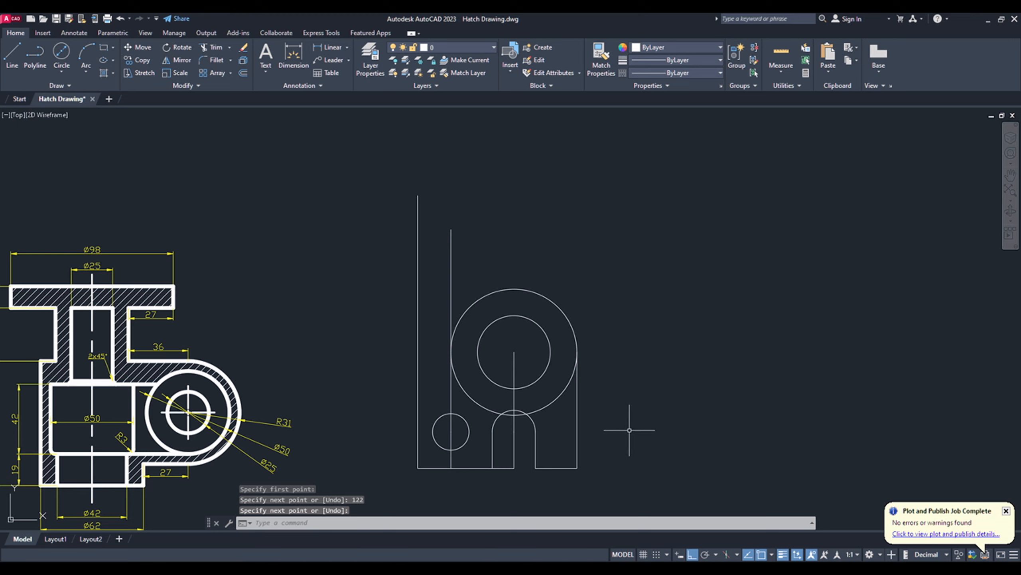
# Draw a circle of diameter 40 centred on the upper end of the 122-long vertical line
pyautogui.hotkey('alt', 'Tab')
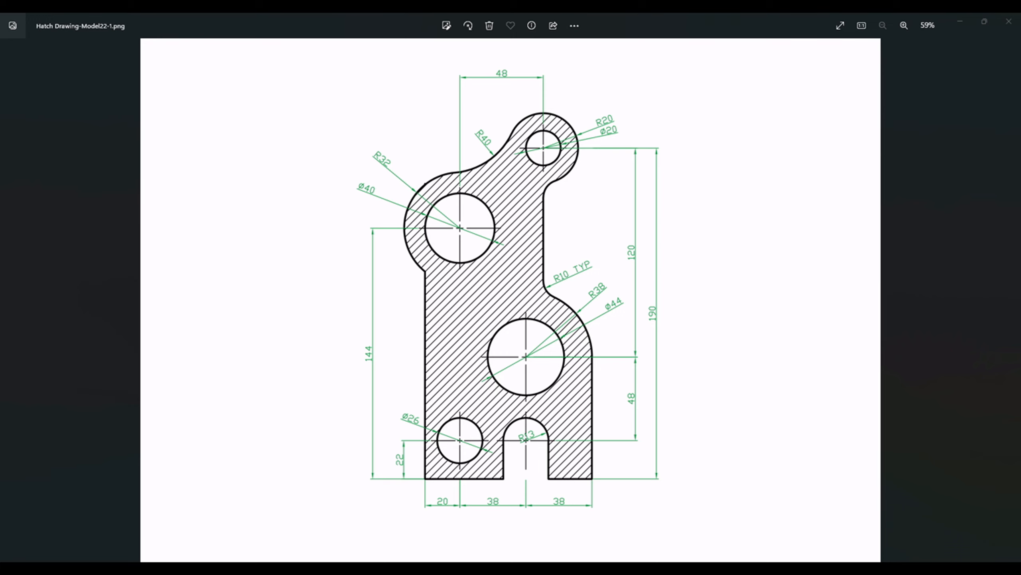
pyautogui.hotkey('alt', 'Tab')
pyautogui.click(62, 51)
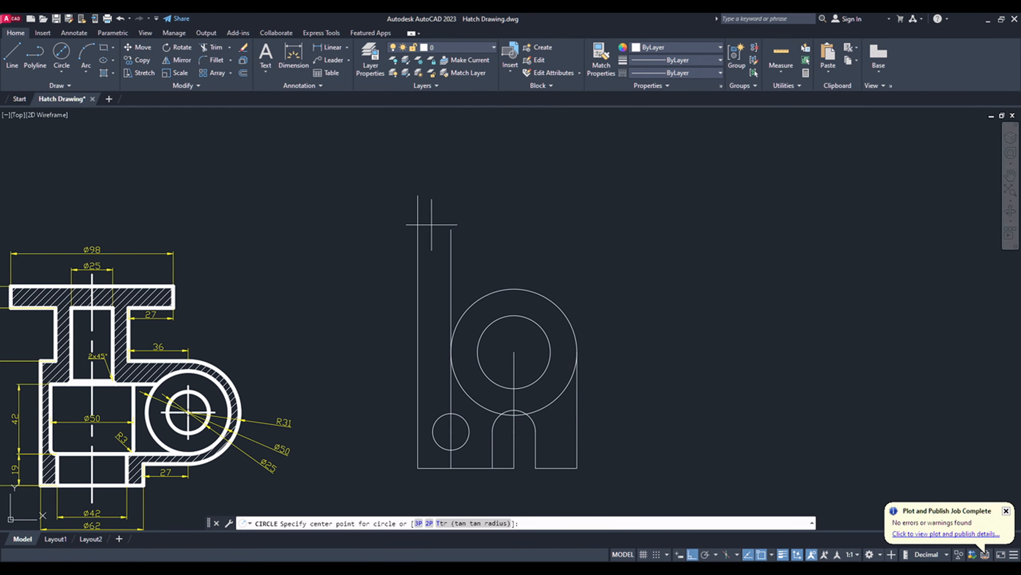
pyautogui.click(451, 229)
pyautogui.write('d')
pyautogui.press('Return')
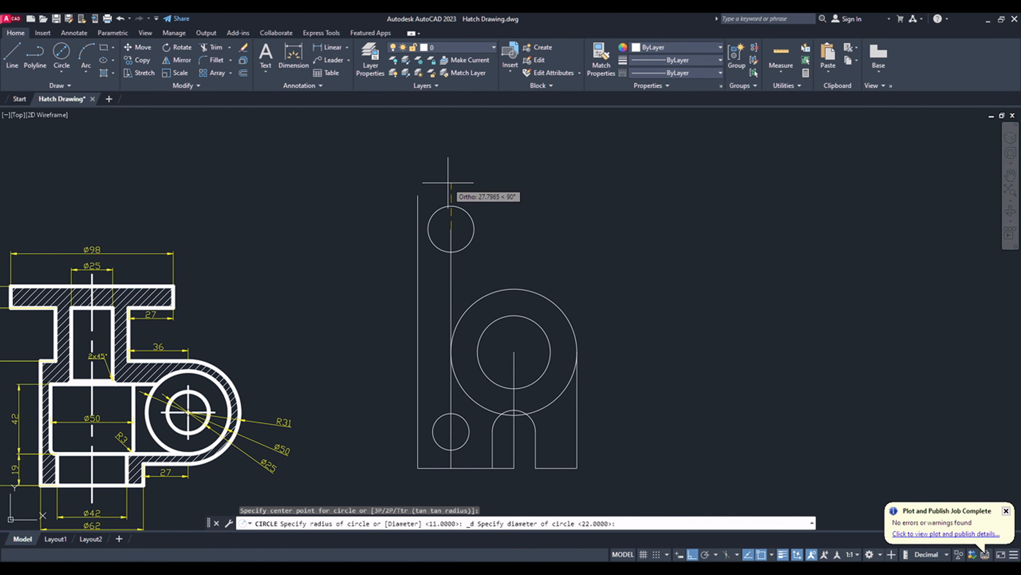
pyautogui.write('40')
pyautogui.press('Return')
pyautogui.click(61, 52)
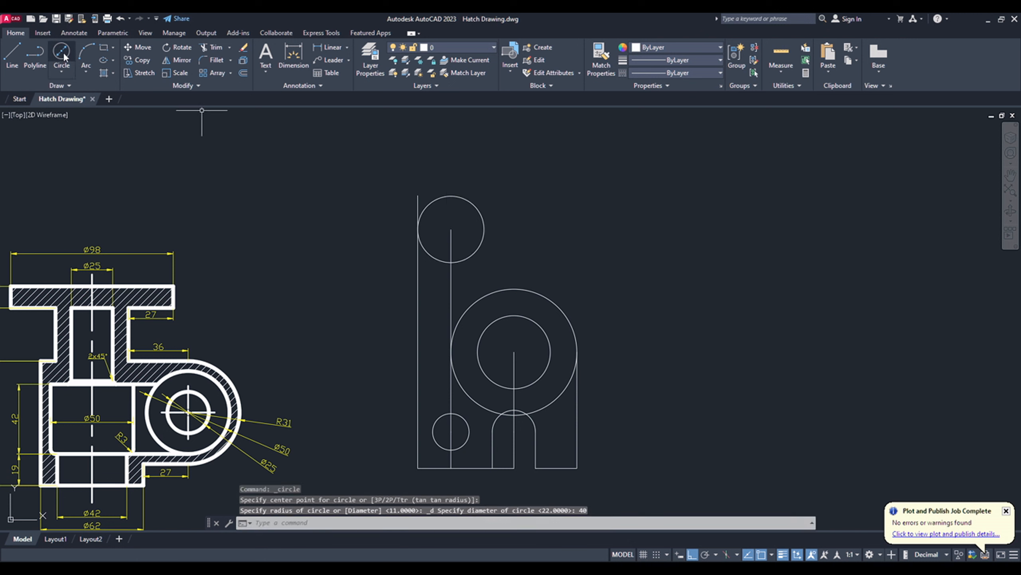
pyautogui.press('Escape')
pyautogui.click(61, 72)
pyautogui.click(81, 112)
pyautogui.press('Escape')
# Draw a circle of radius 32 concentric with the diameter 40 circle
pyautogui.click(62, 73)
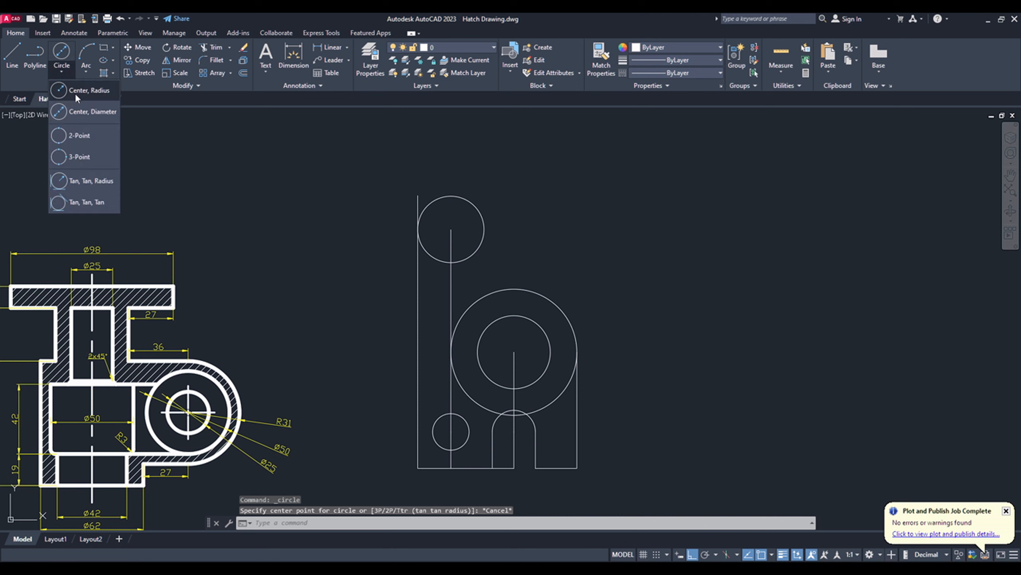
pyautogui.click(76, 91)
pyautogui.click(451, 229)
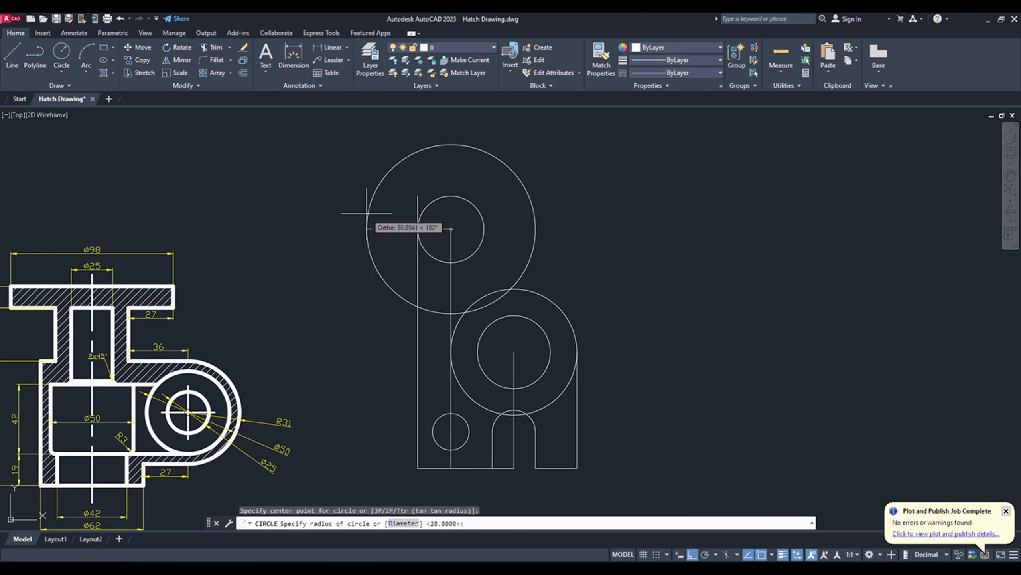
pyautogui.press('Return')
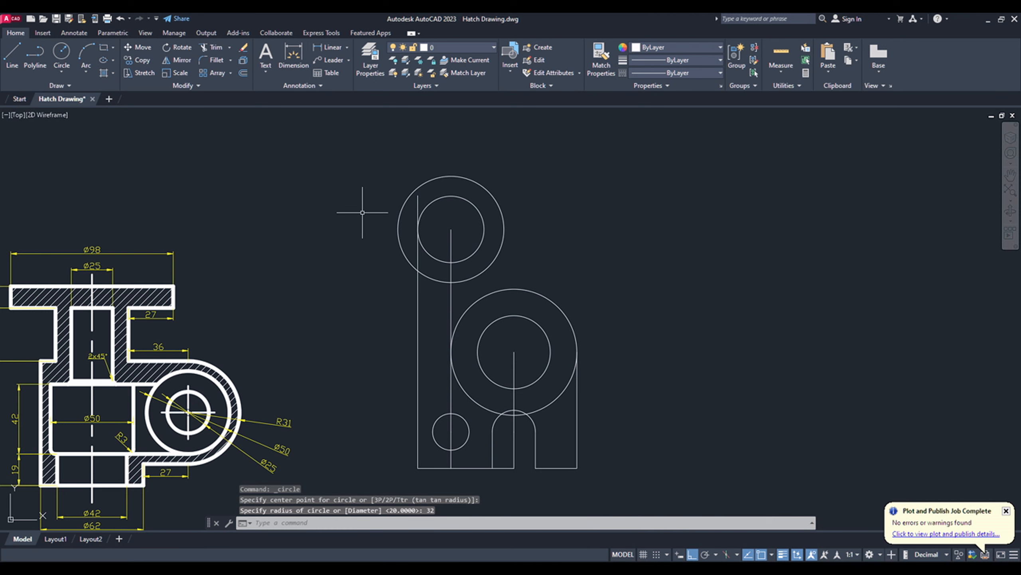
# Trim the part of the plate's left edge line that lies inside the radius 32 circle
pyautogui.scroll(2, 362, 212)
pyautogui.write('tr')
pyautogui.press('Return')
pyautogui.click(453, 202)
pyautogui.click(450, 273)
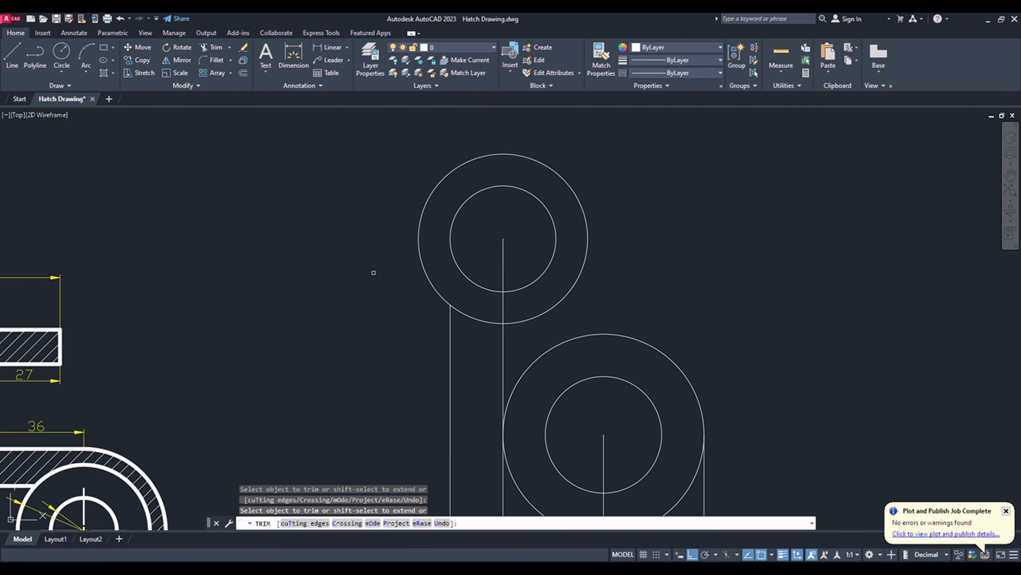
pyautogui.scroll(-2, 374, 273)
pyautogui.press('Escape')
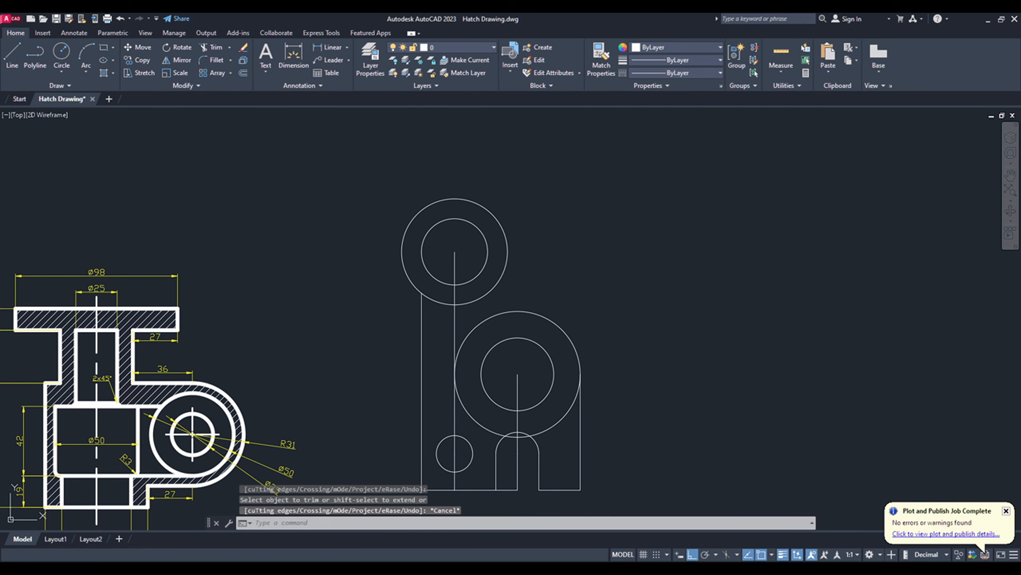
# From the centre of the radius 32 circle, draw lines 48 to the right and 46 up, following the reference image
pyautogui.hotkey('alt', 'Tab')
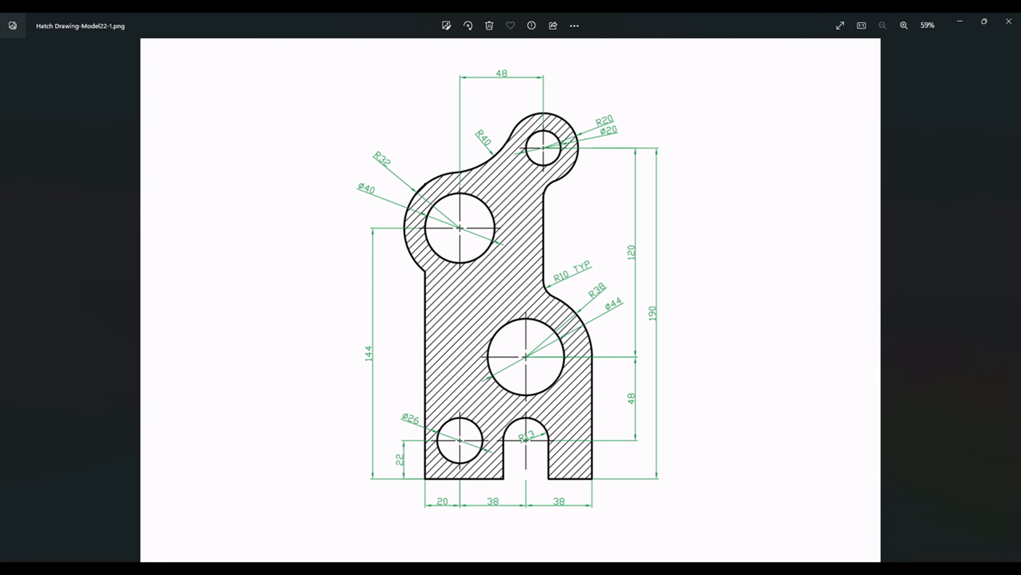
pyautogui.click(528, 568)
pyautogui.click(406, 520)
pyautogui.write('l')
pyautogui.press('Return')
pyautogui.click(455, 252)
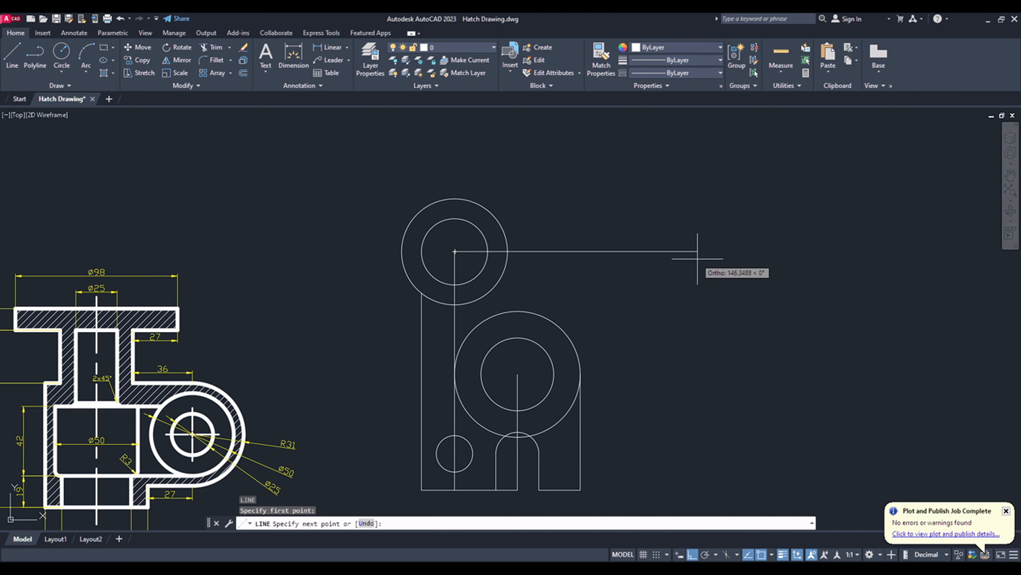
pyautogui.press('Return')
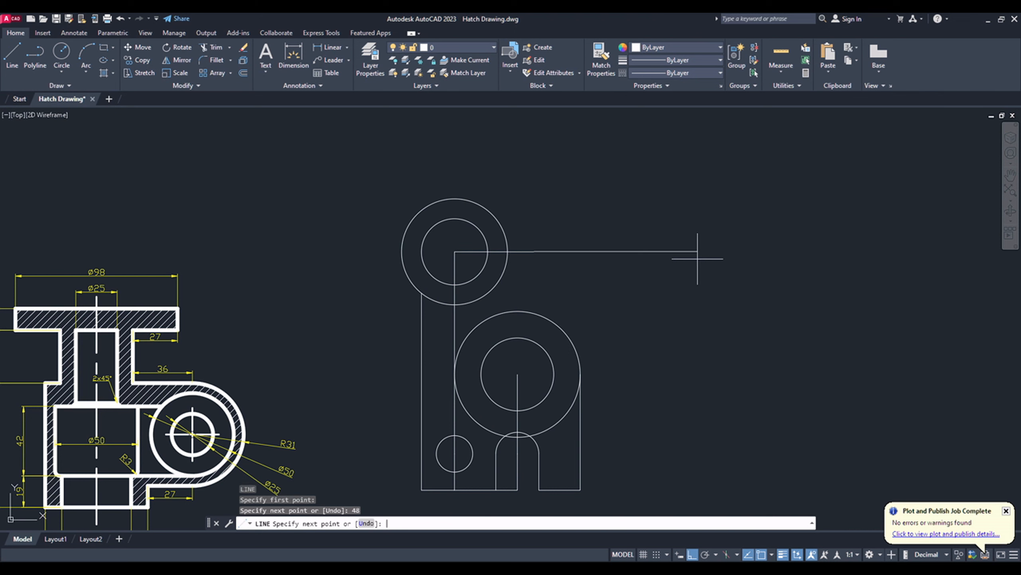
pyautogui.write('4')
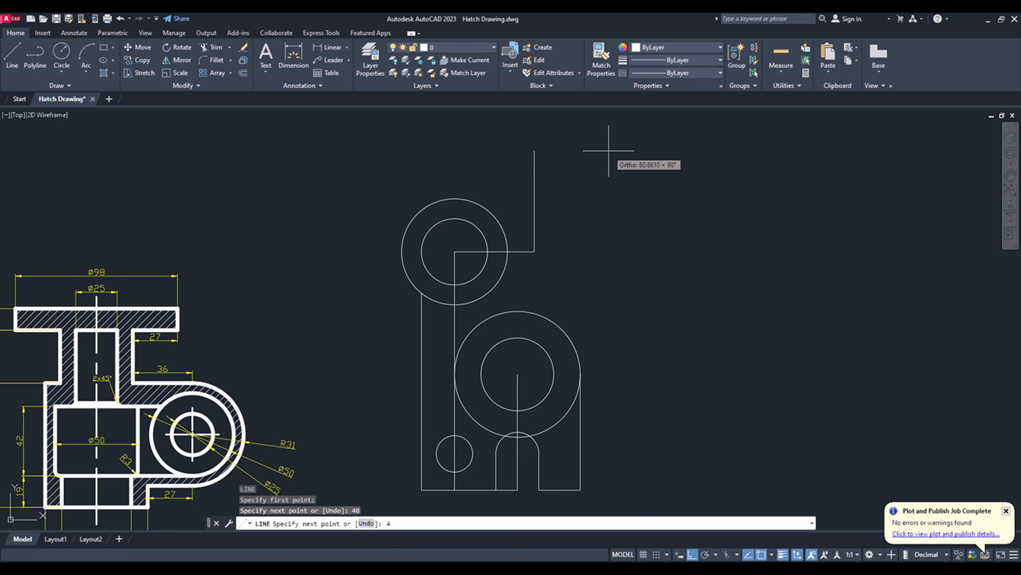
pyautogui.write('6')
pyautogui.press('Return')
pyautogui.press('Return')
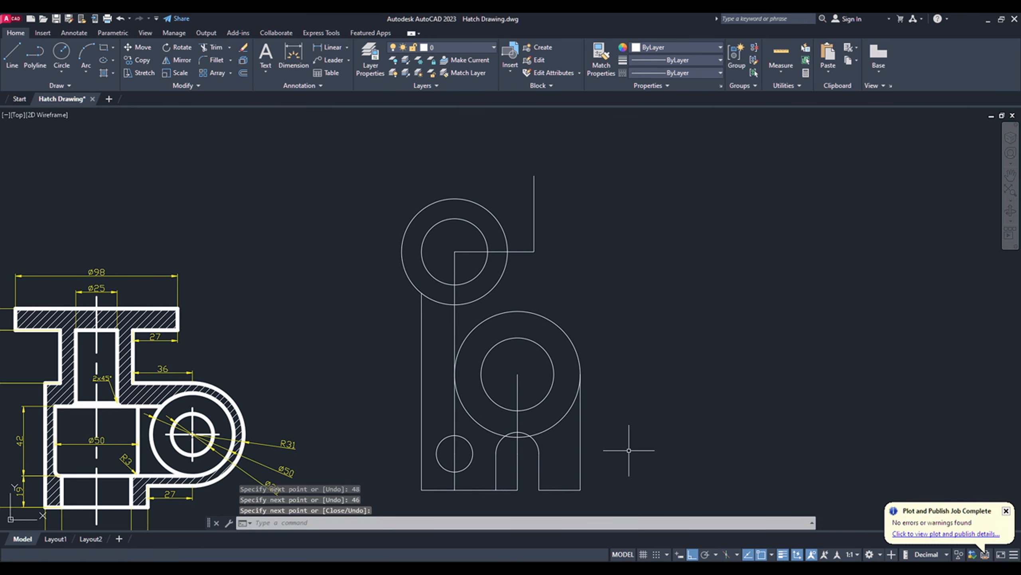
# Draw a circle of radius 20 centred on the upper end of the 46-long vertical line
pyautogui.click(684, 569)
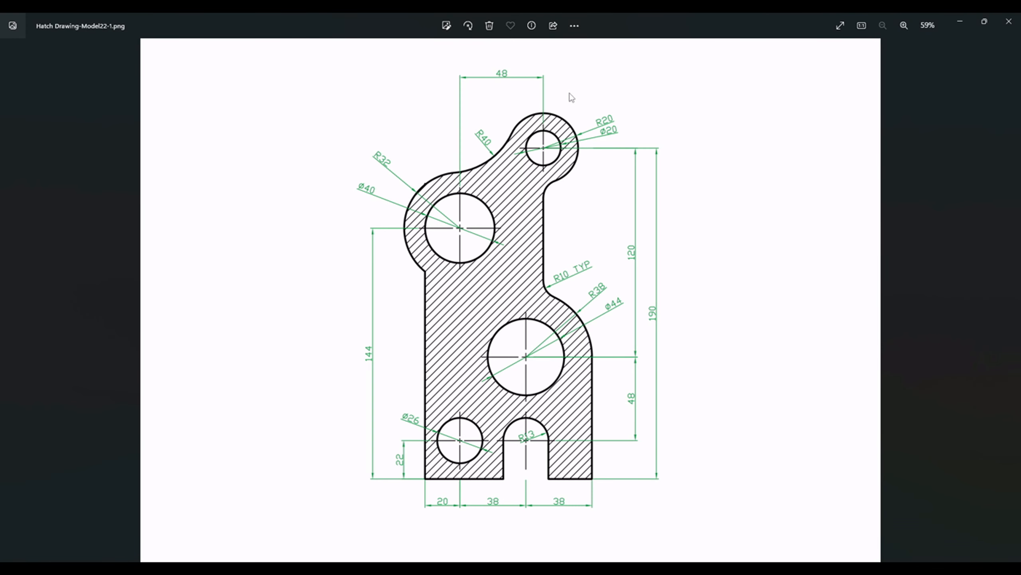
pyautogui.click(683, 569)
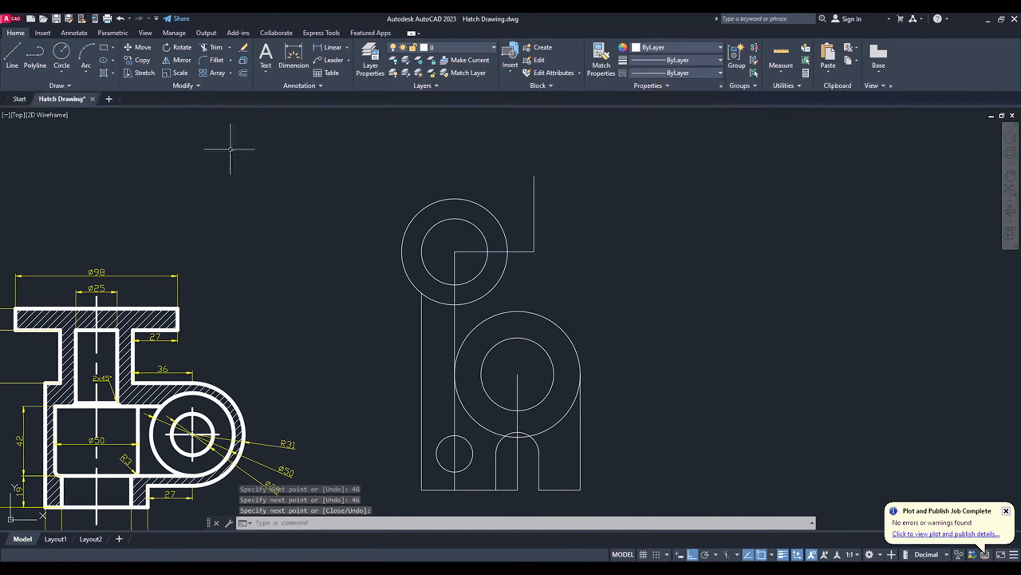
pyautogui.click(61, 51)
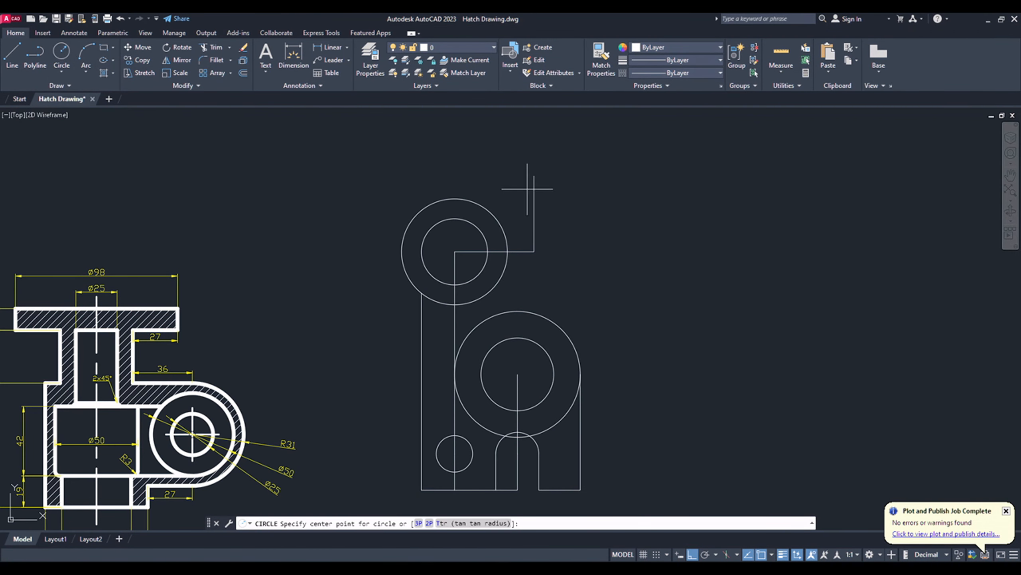
pyautogui.click(534, 175)
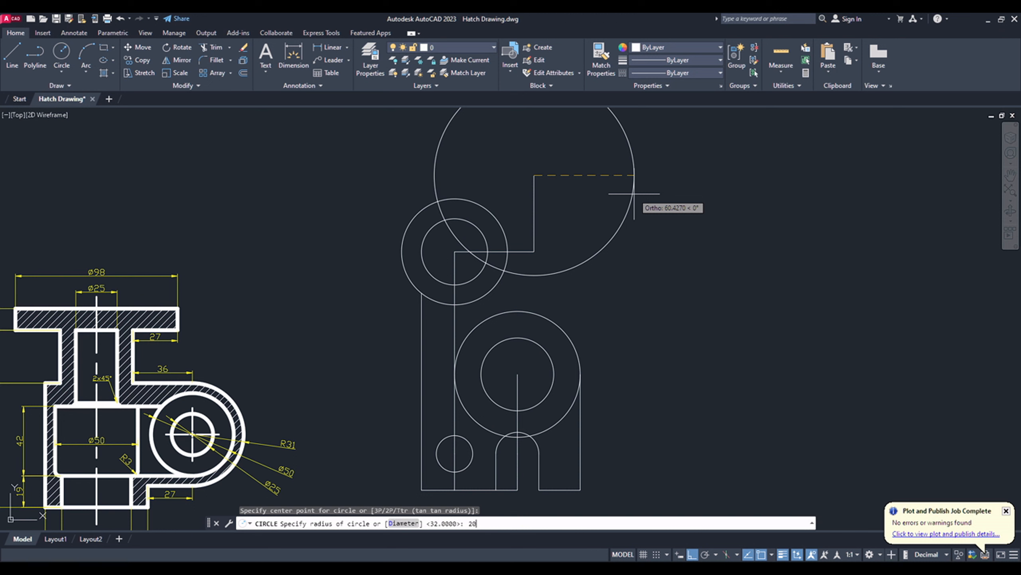
pyautogui.write('20')
pyautogui.press('Return')
# Draw a circle of diameter 20 concentric with the radius 20 circle
pyautogui.click(61, 72)
pyautogui.click(76, 104)
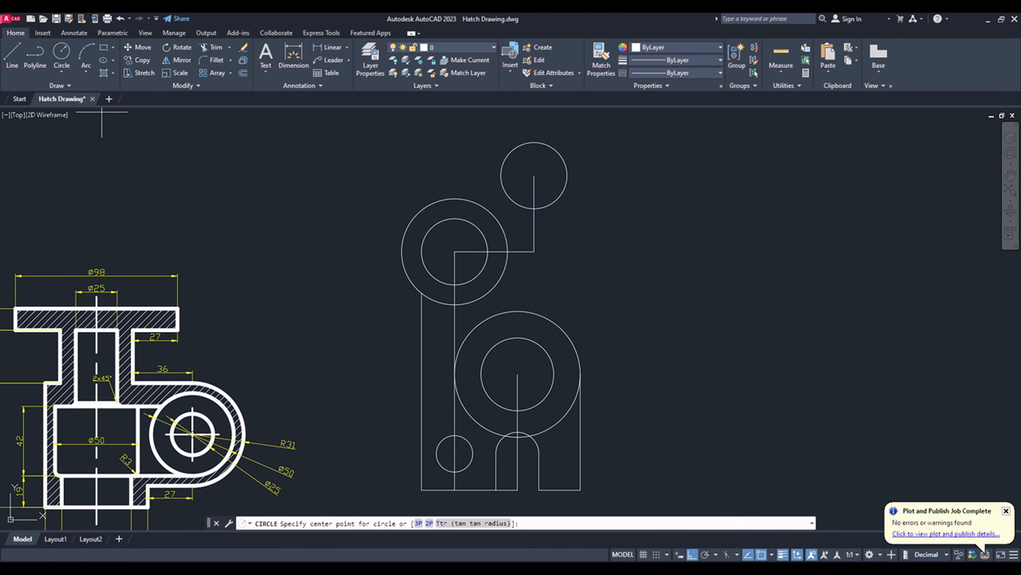
pyautogui.click(534, 175)
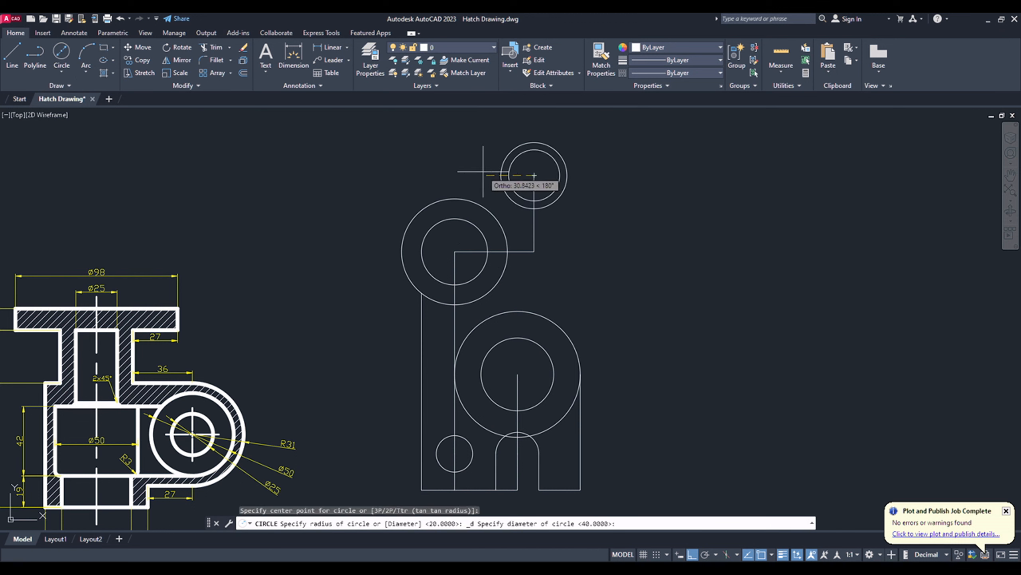
pyautogui.press('Return')
# Erase the 48 and 46 construction lines and the vertical construction line running down from the radius 32 circle's centre
pyautogui.click(541, 265)
pyautogui.click(529, 237)
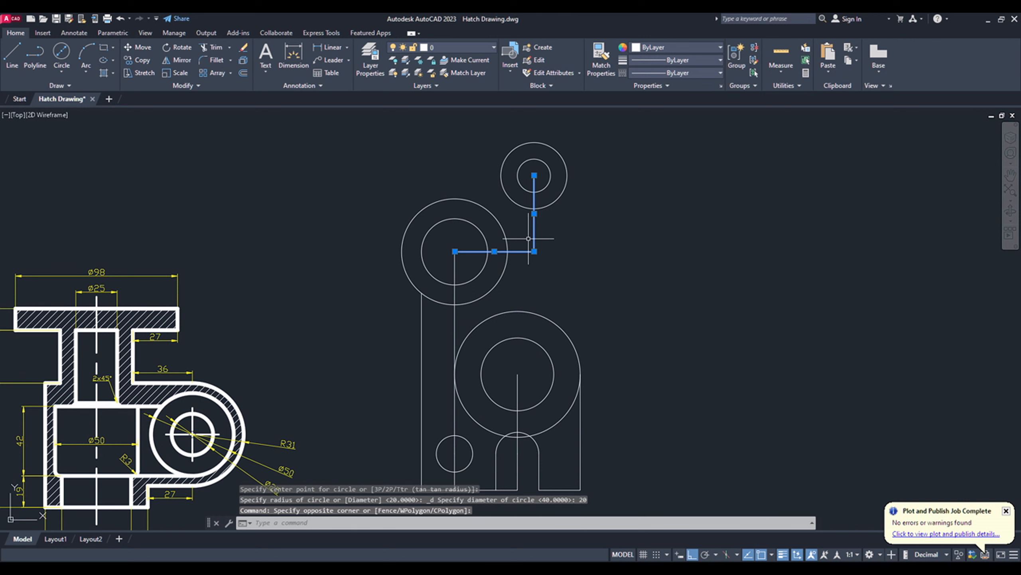
pyautogui.press('Delete')
pyautogui.click(455, 264)
pyautogui.press('Delete')
# Following the reference image, draw a radius 40 circle tangent to the upper sides of the radius 20 and radius 32 circles
pyautogui.scroll(2, 484, 338)
pyautogui.scroll(-2, 456, 324)
pyautogui.scroll(2, 440, 177)
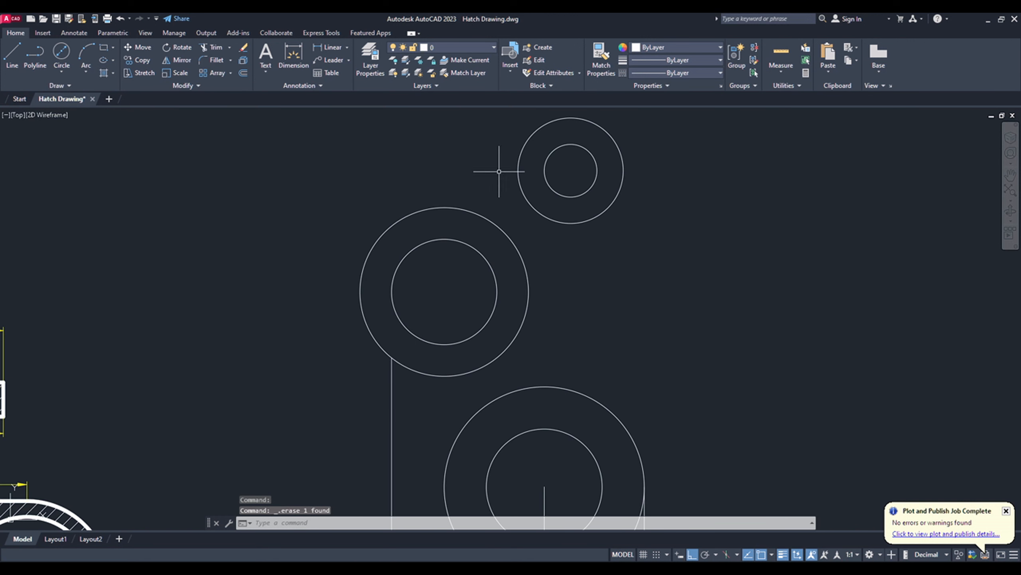
pyautogui.click(644, 570)
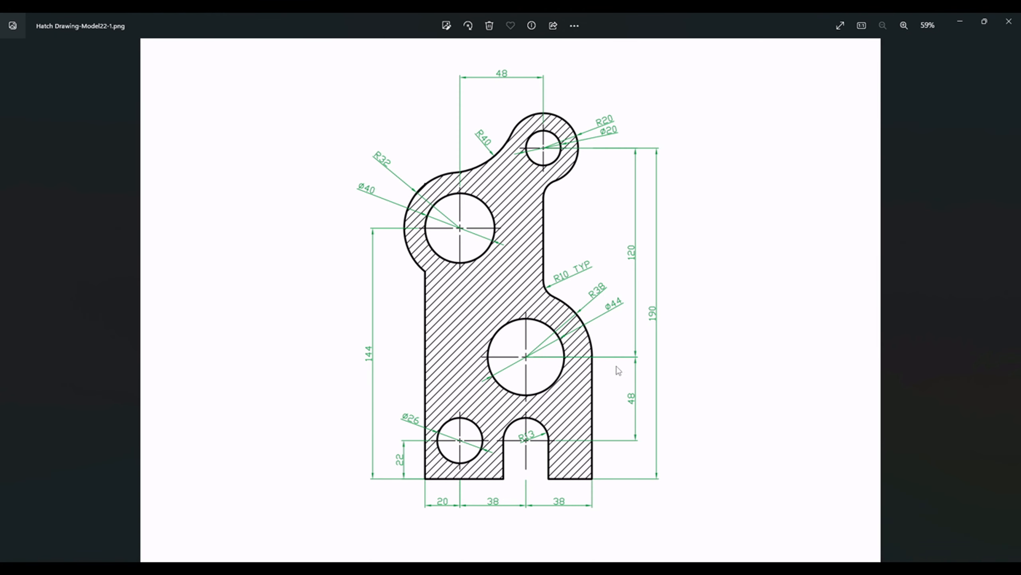
pyautogui.hotkey('alt', 'Tab')
pyautogui.click(62, 71)
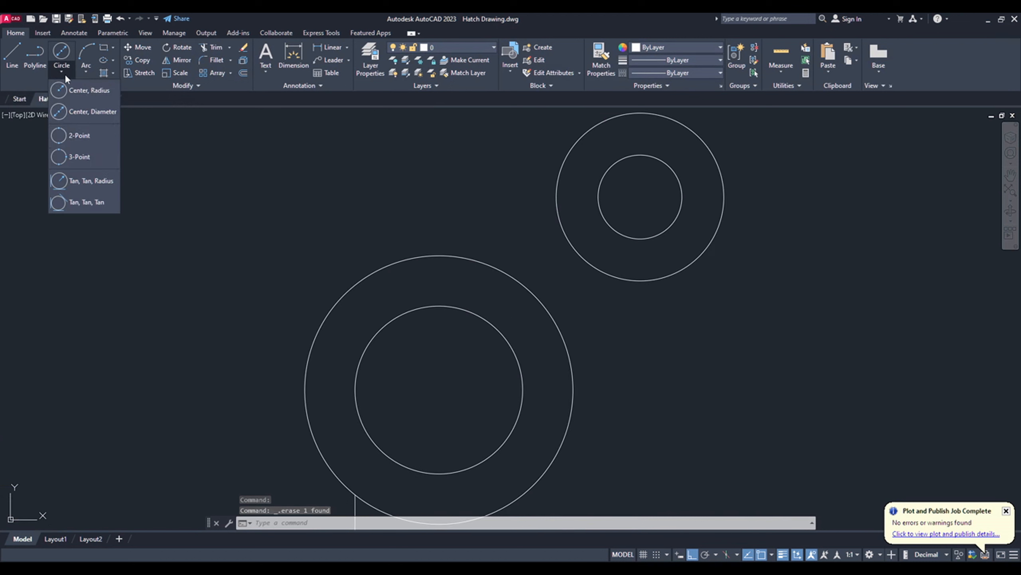
pyautogui.click(83, 180)
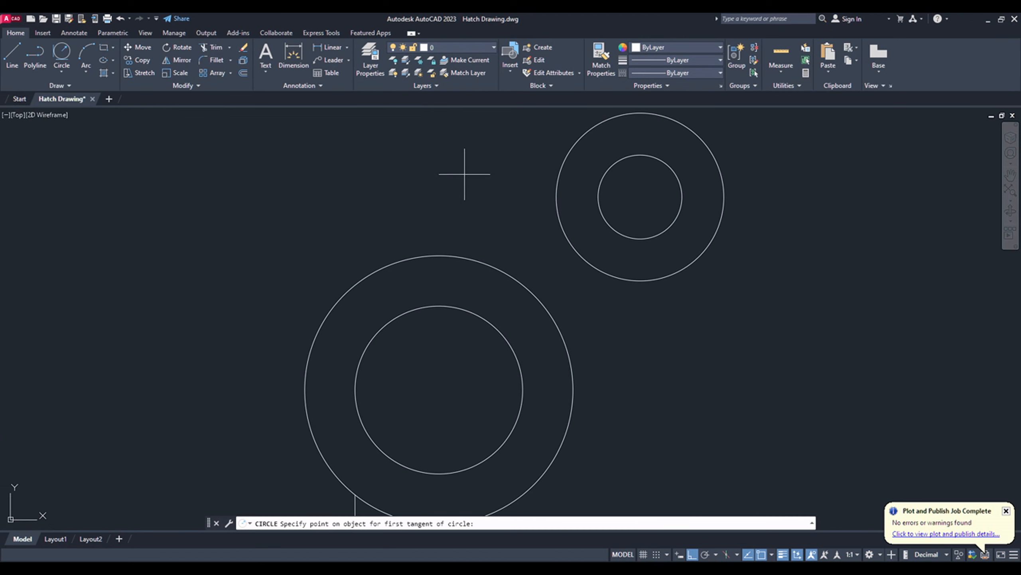
pyautogui.click(560, 164)
pyautogui.click(457, 247)
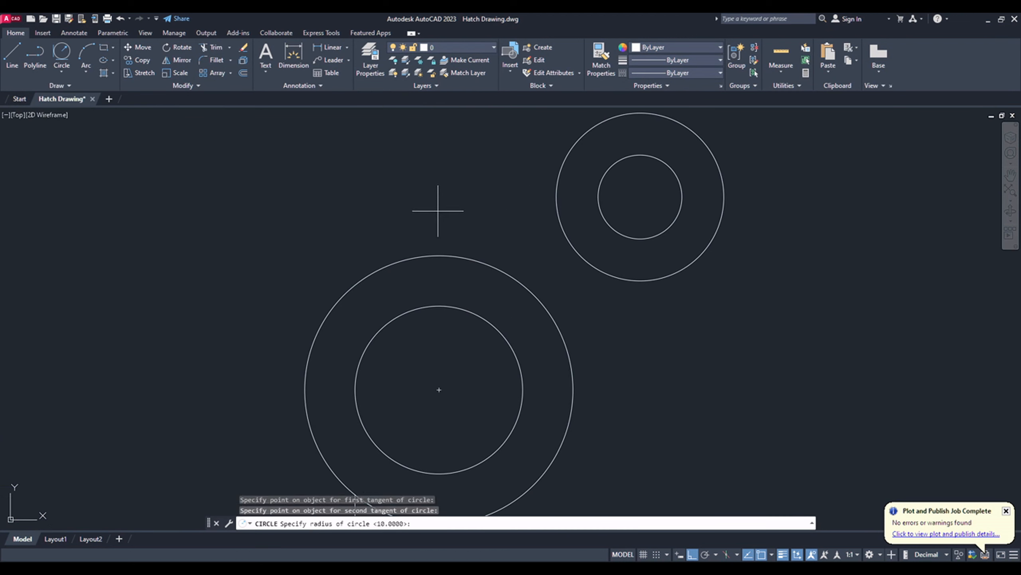
pyautogui.write('40')
pyautogui.press('Return')
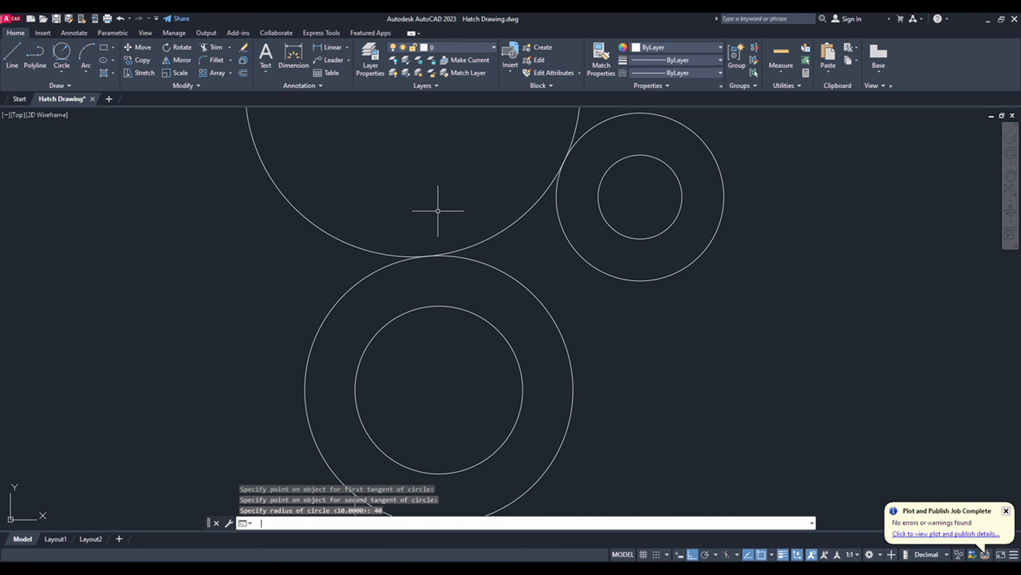
# Trim the radius 40 circle to leave only the arc joining the radius 32 and radius 20 circles
pyautogui.scroll(-3, 450, 250)
pyautogui.write('tr')
pyautogui.press('Return')
pyautogui.moveTo(440, 222); pyautogui.dragTo(359, 156)
pyautogui.press('Escape')
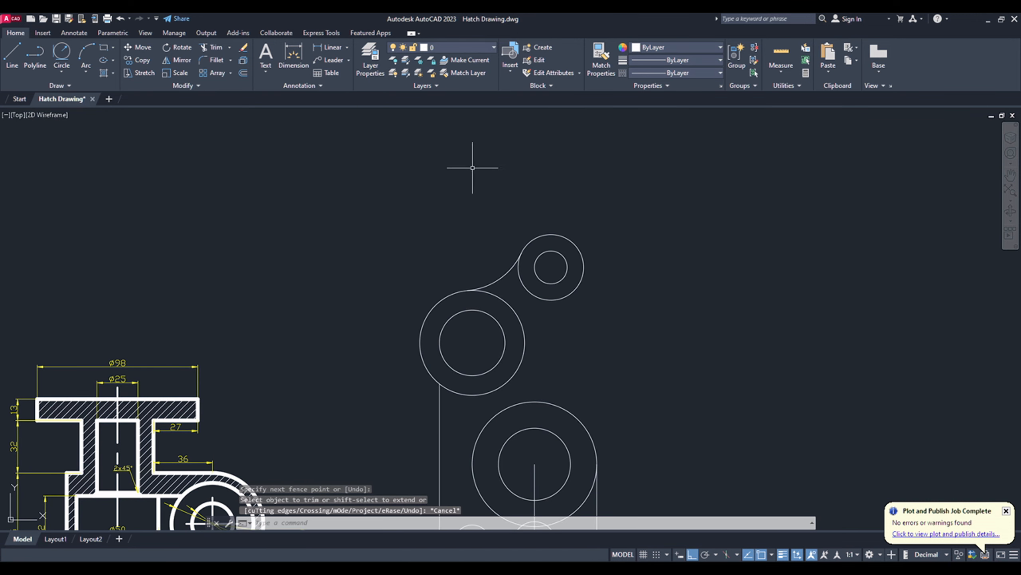
# Draw a vertical line from the bottom quadrant of the radius 20 circle down past the top of the radius 38 circle
pyautogui.scroll(-3, 475, 159)
pyautogui.scroll(3, 490, 286)
pyautogui.click(12, 54)
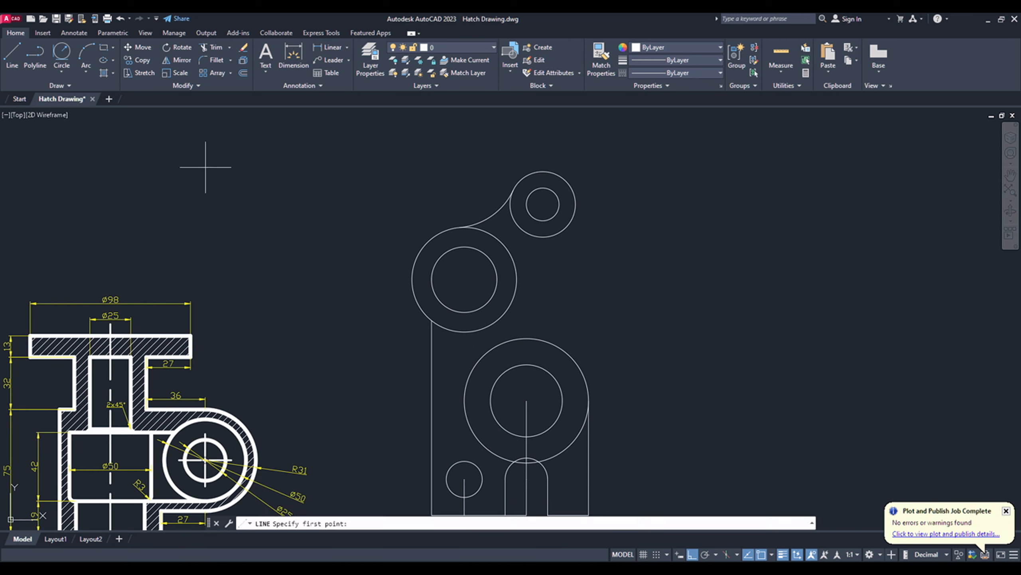
pyautogui.click(543, 236)
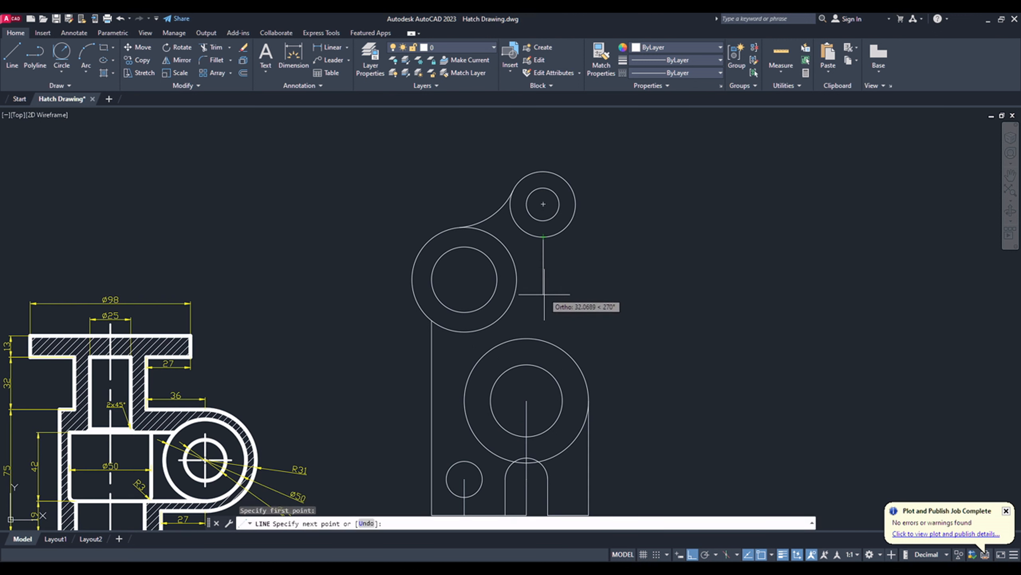
pyautogui.scroll(2, 547, 348)
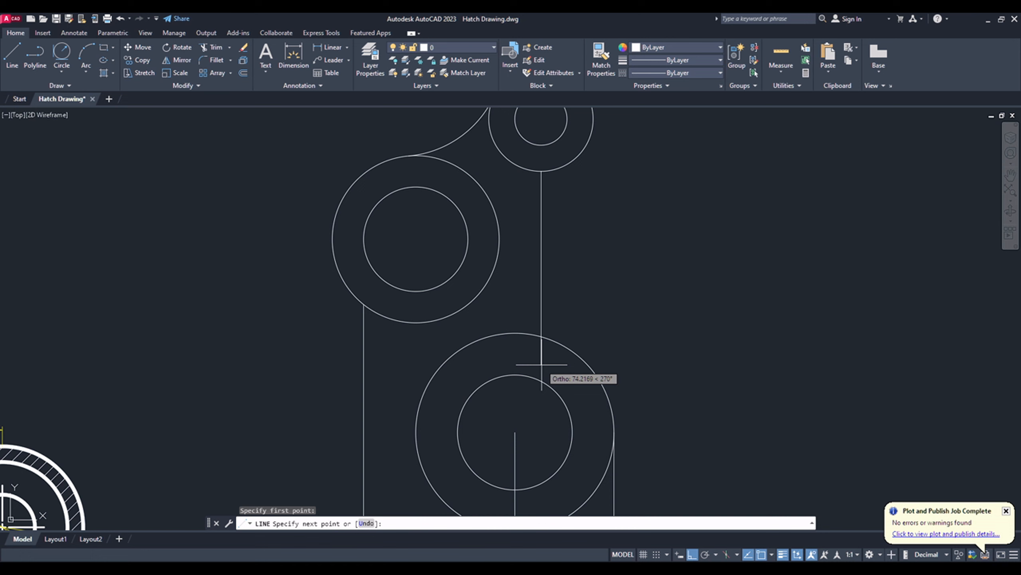
pyautogui.click(542, 365)
pyautogui.press('Escape')
# Check the reference image and fillet the new vertical line with the radius 38 circle using radius 10 and the Multiple option
pyautogui.click(653, 568)
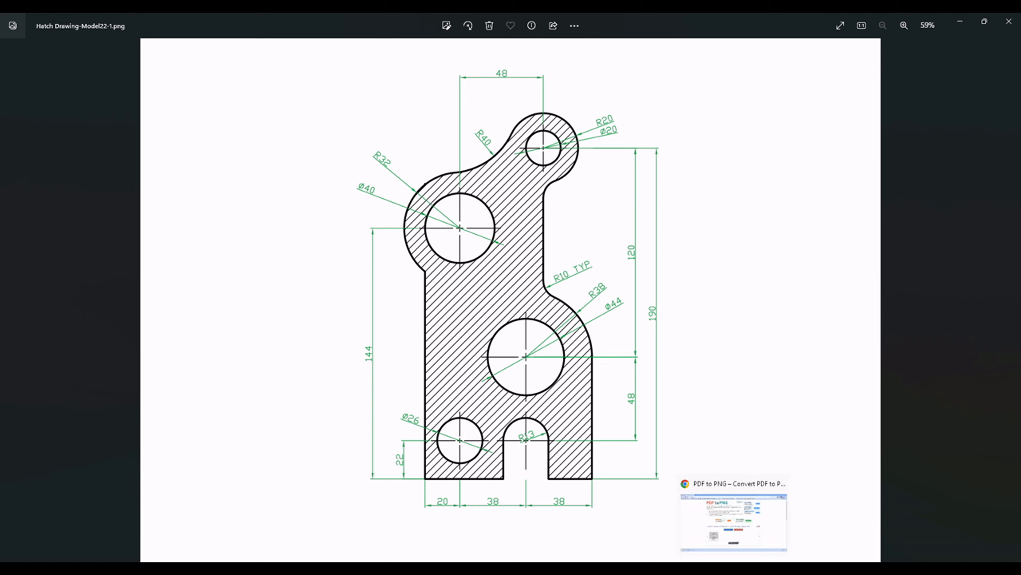
pyautogui.click(711, 568)
pyautogui.click(449, 524)
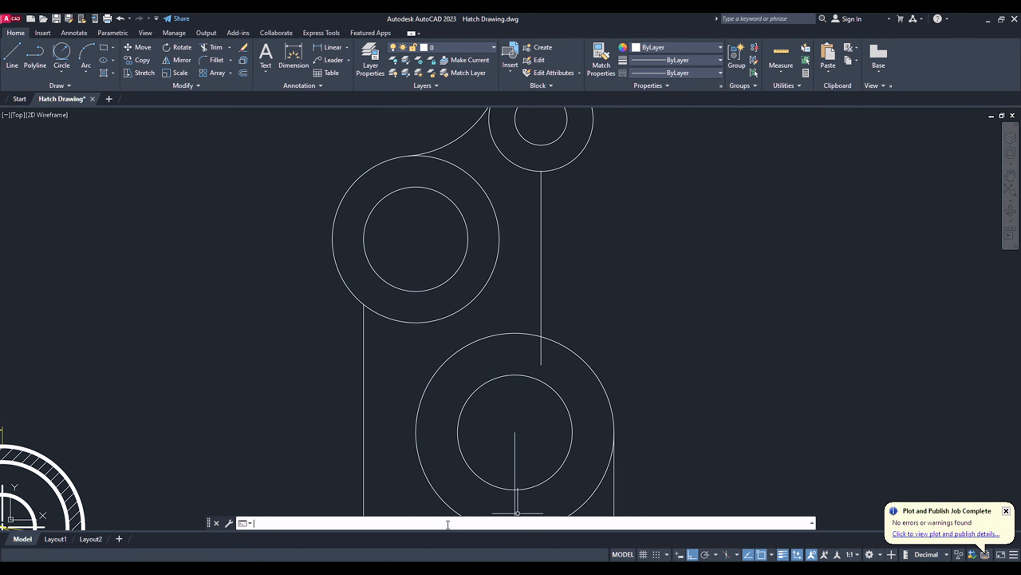
pyautogui.write('f')
pyautogui.press('Return')
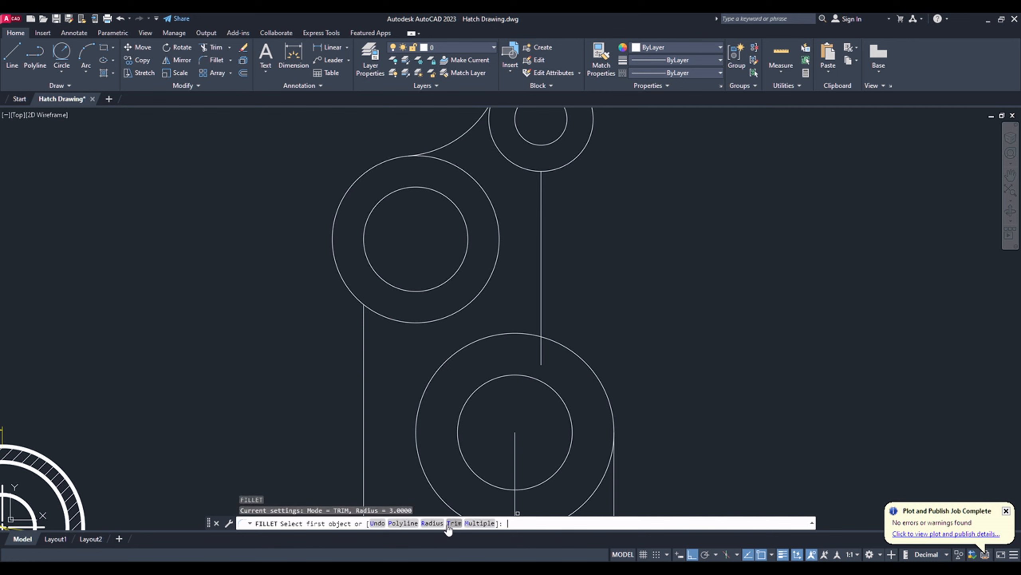
pyautogui.write('r')
pyautogui.press('Return')
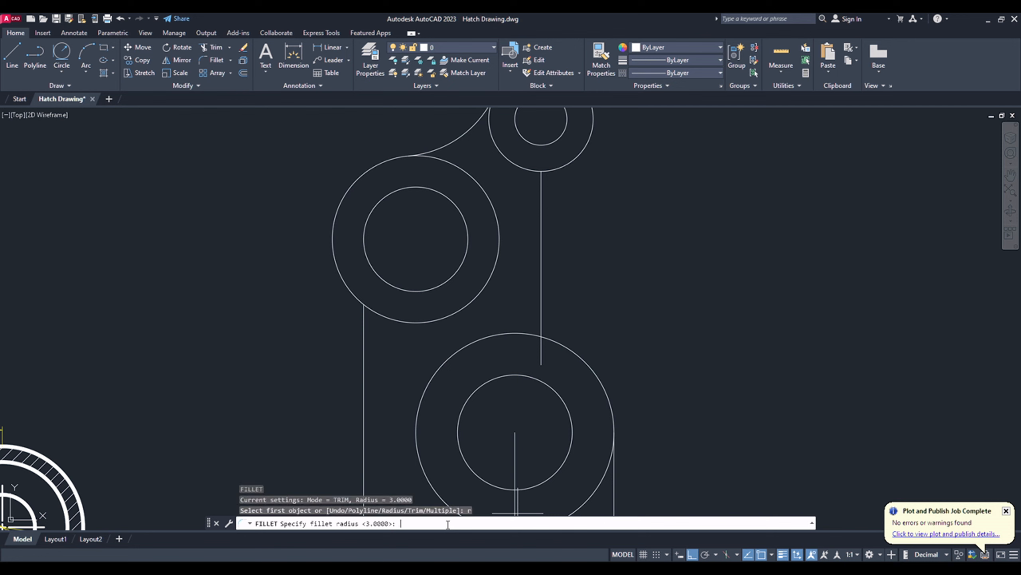
pyautogui.write('10')
pyautogui.press('Return')
pyautogui.write('M')
pyautogui.press('Return')
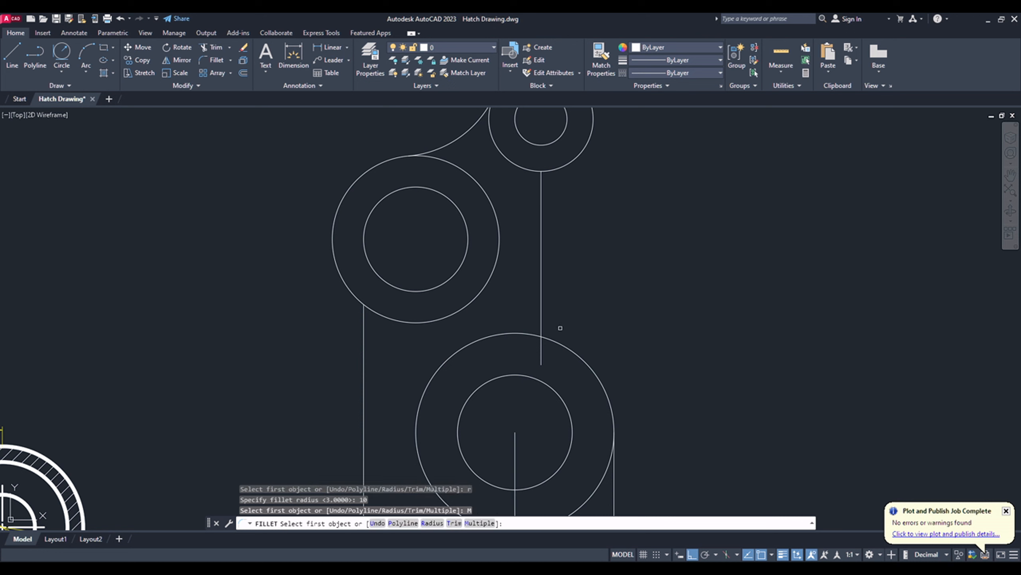
pyautogui.click(559, 343)
pyautogui.click(543, 317)
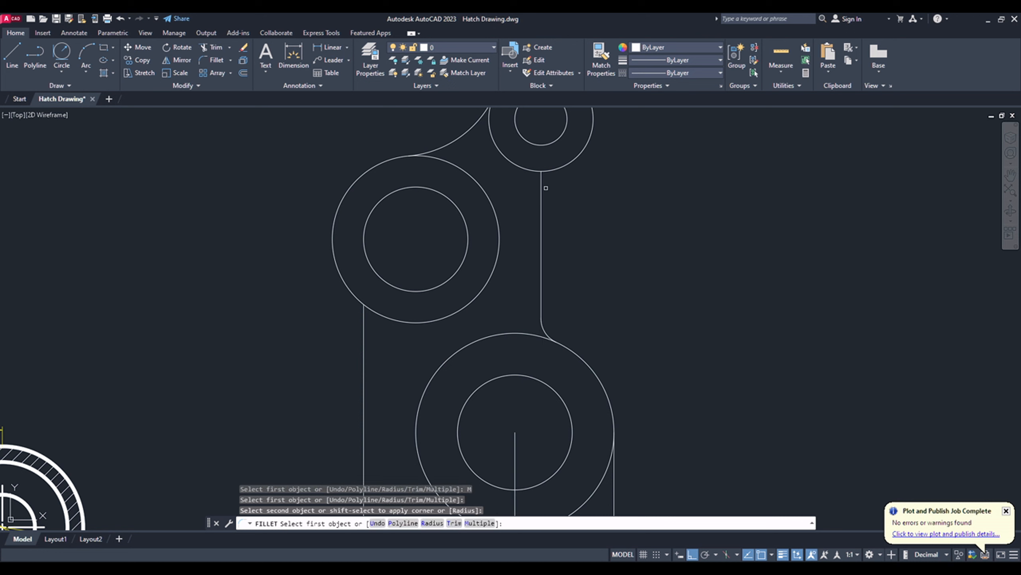
# Fillet the upper end of the vertical line with the radius 20 circle at the same radius
pyautogui.click(541, 187)
pyautogui.click(550, 173)
pyautogui.scroll(-2, 584, 299)
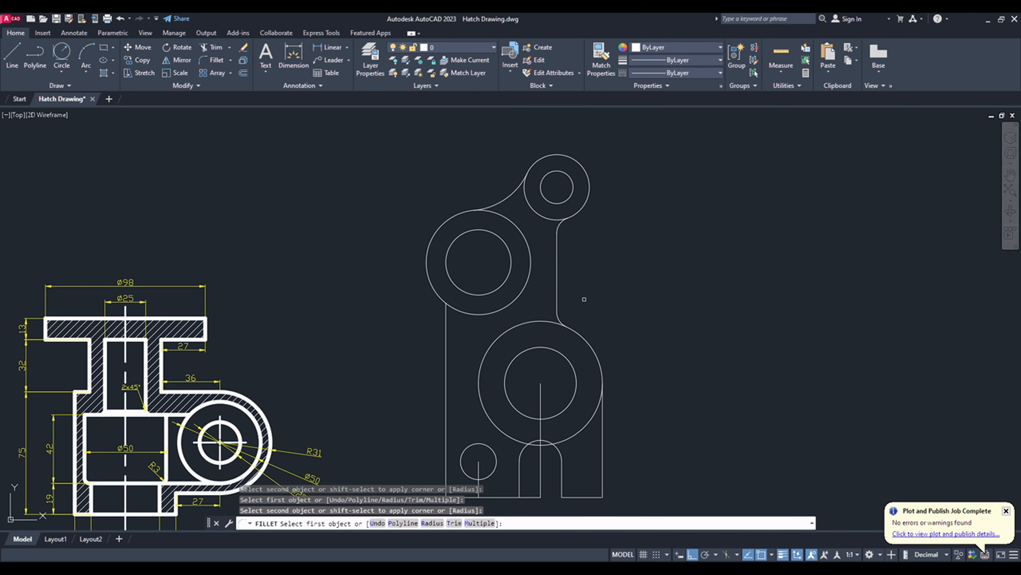
pyautogui.press('Escape')
# Trim the parts of the radius 20 and radius 32 circles that lie inside the plate outline
pyautogui.scroll(2, 538, 247)
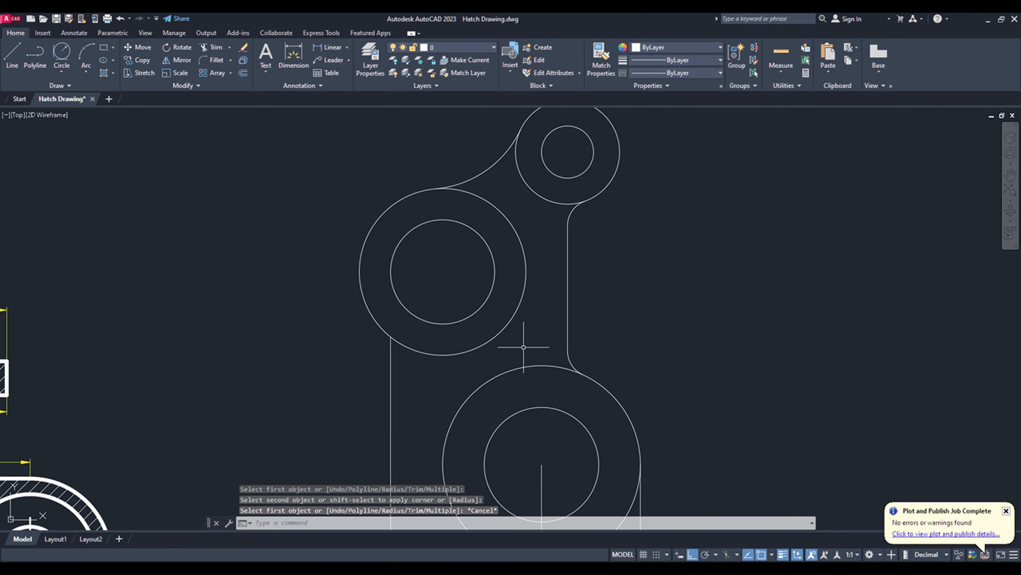
pyautogui.click(417, 522)
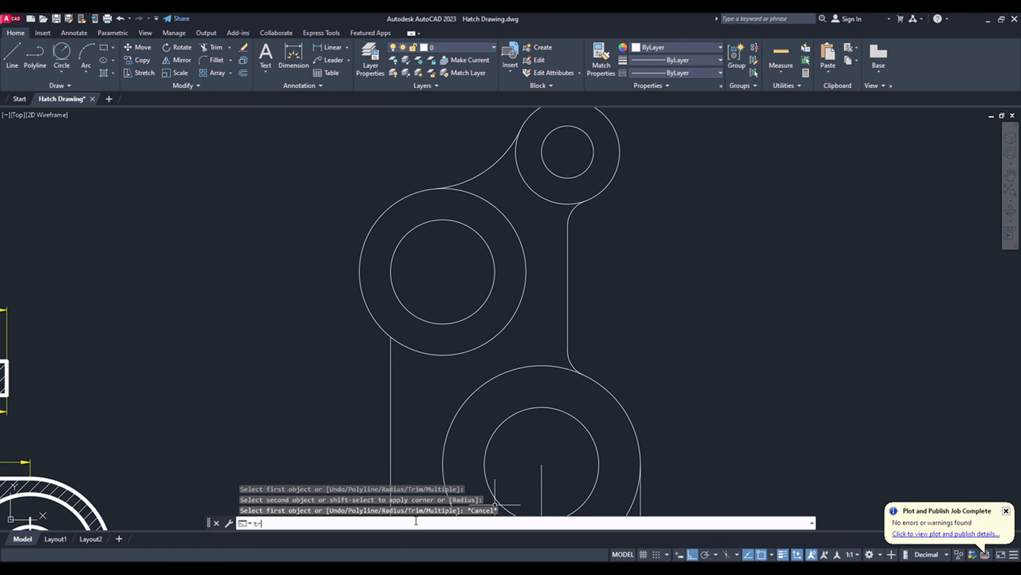
pyautogui.write('tr')
pyautogui.press('Return')
pyautogui.click(549, 219)
pyautogui.click(544, 193)
pyautogui.click(522, 227)
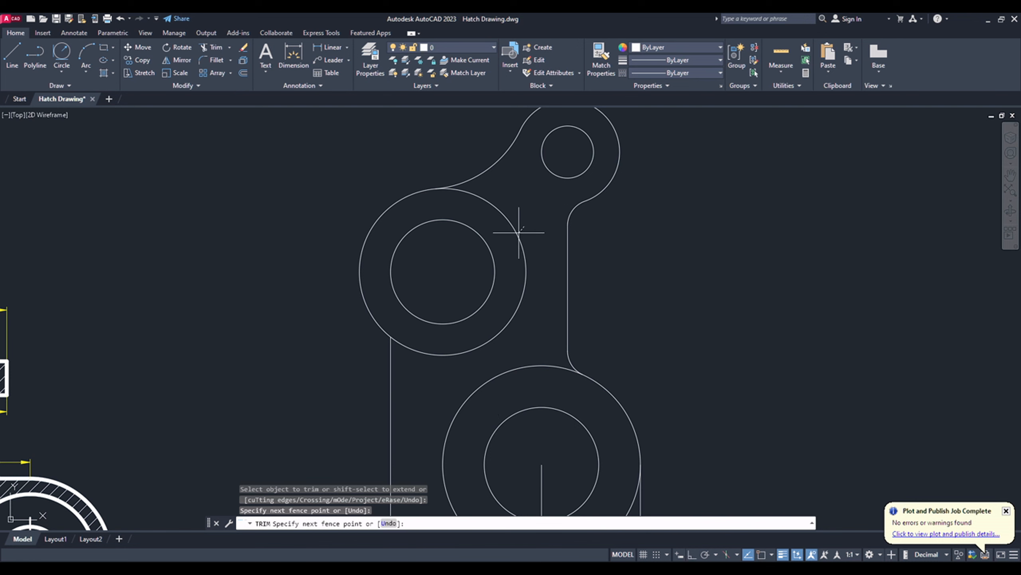
pyautogui.click(510, 240)
# Trim the radius 38 circle inside the plate, keeping only its outer arc up to the right edge line
pyautogui.scroll(-2, 532, 229)
pyautogui.moveTo(519, 346); pyautogui.dragTo(510, 446)
pyautogui.scroll(4, 511, 447)
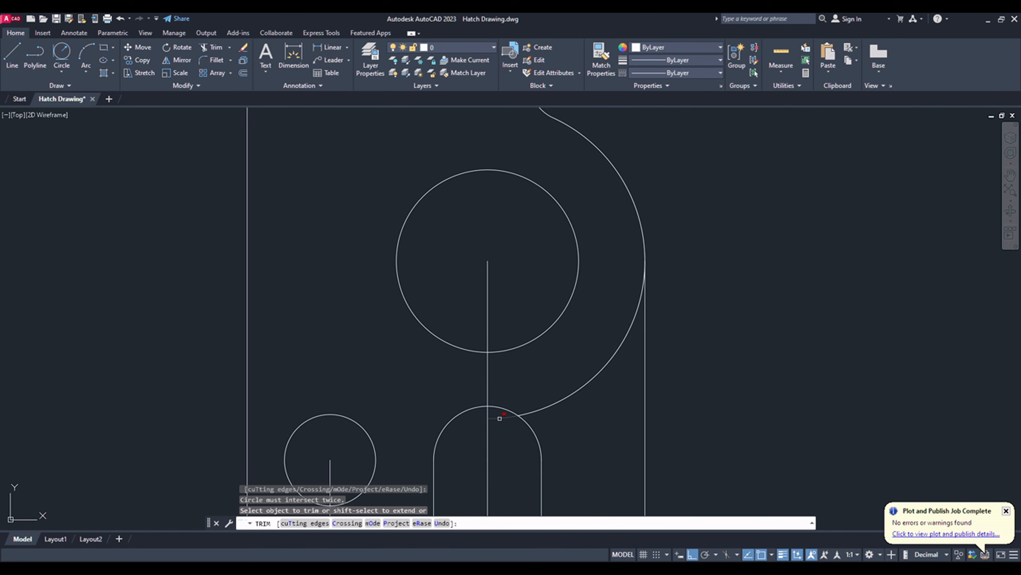
pyautogui.click(582, 387)
pyautogui.scroll(-4, 588, 388)
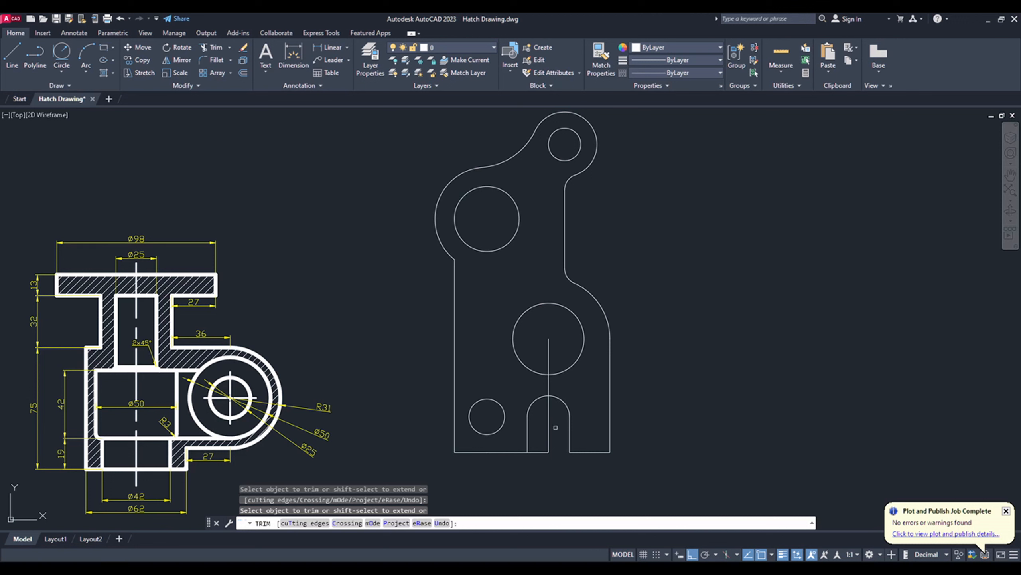
pyautogui.press('Escape')
# Erase the vertical construction line through the diameter 44 circle and remove the leftover bottom edge across the slot
pyautogui.click(556, 352)
pyautogui.click(542, 346)
pyautogui.press('Delete')
pyautogui.scroll(2, 538, 305)
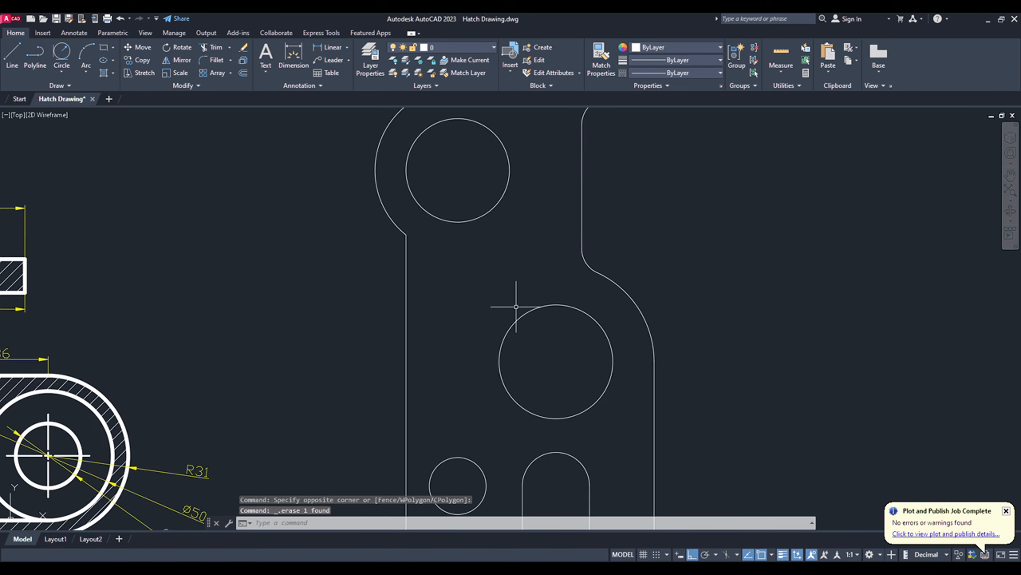
pyautogui.scroll(-2, 524, 296)
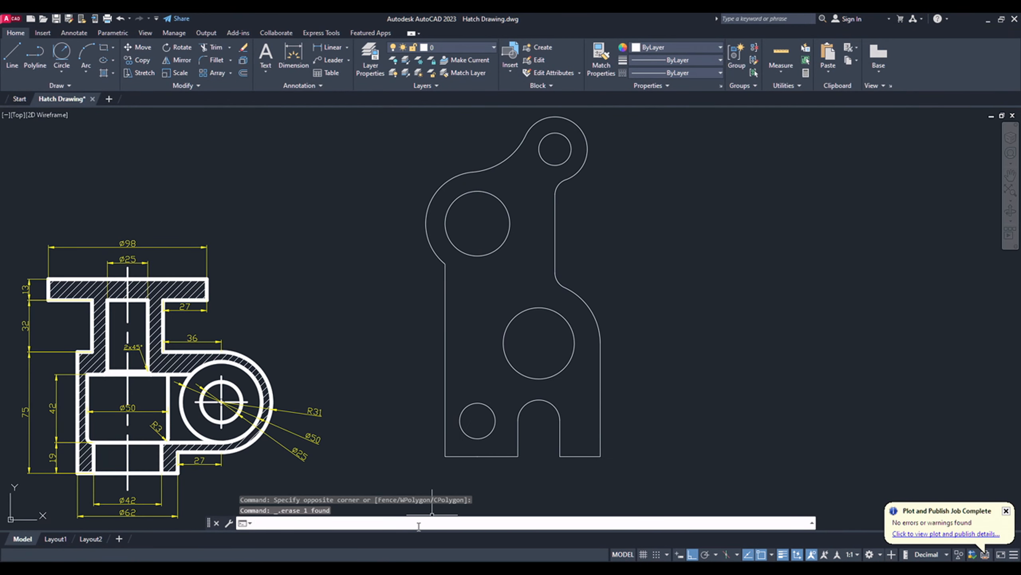
# Hatch the plate's interior around the holes with the ANSI31 pattern
pyautogui.press('Return')
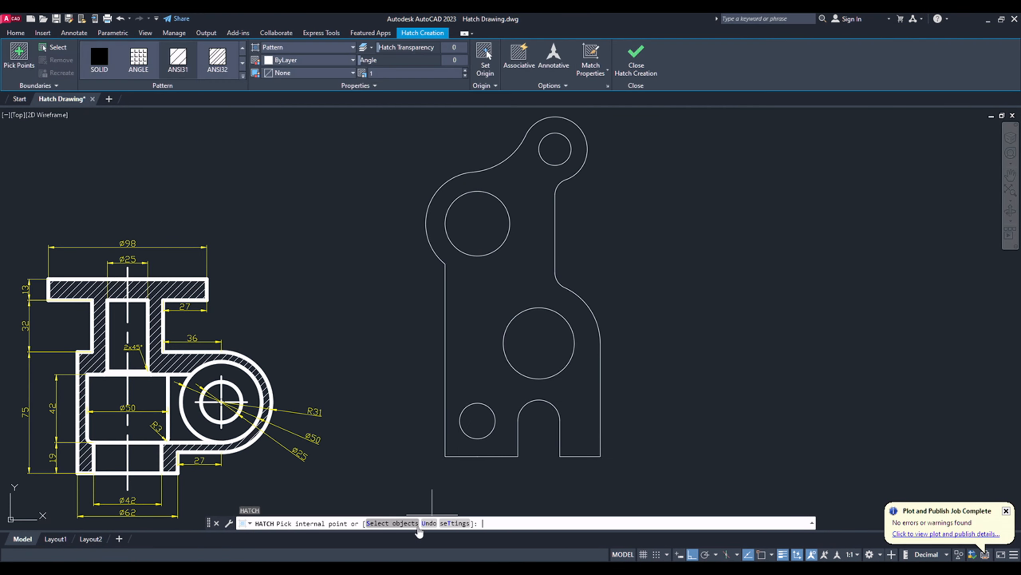
pyautogui.click(243, 76)
pyautogui.click(183, 62)
pyautogui.click(523, 197)
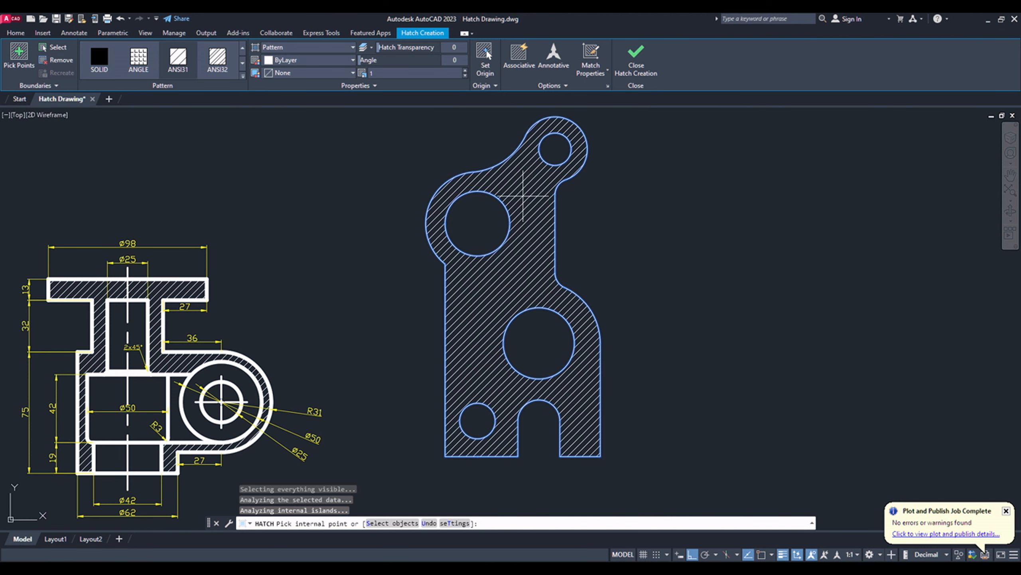
pyautogui.click(636, 60)
# Add center marks to the plate's topmost hole and the large upper-left hole
pyautogui.scroll(2, 477, 158)
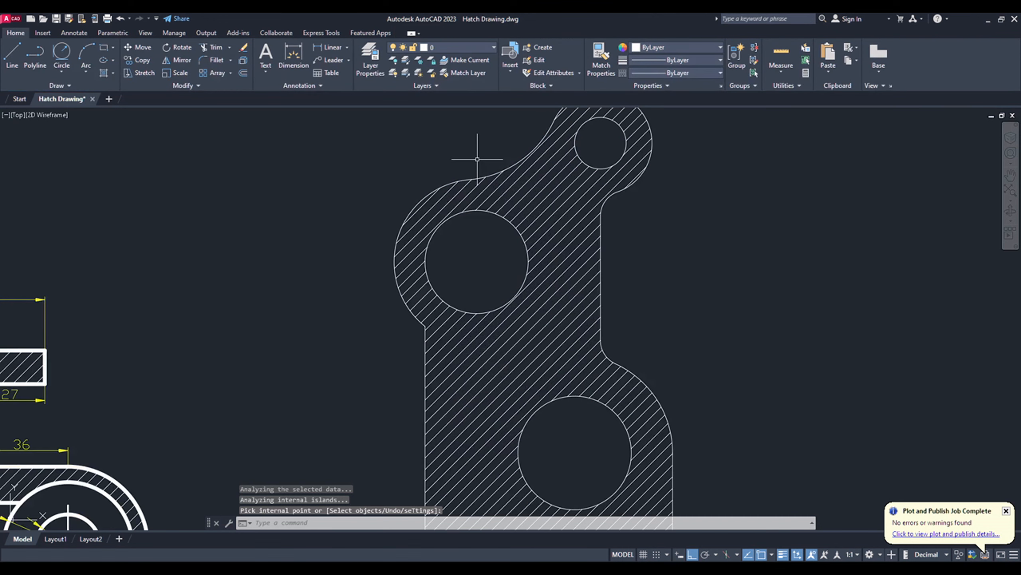
pyautogui.scroll(-3, 482, 155)
pyautogui.scroll(5, 518, 142)
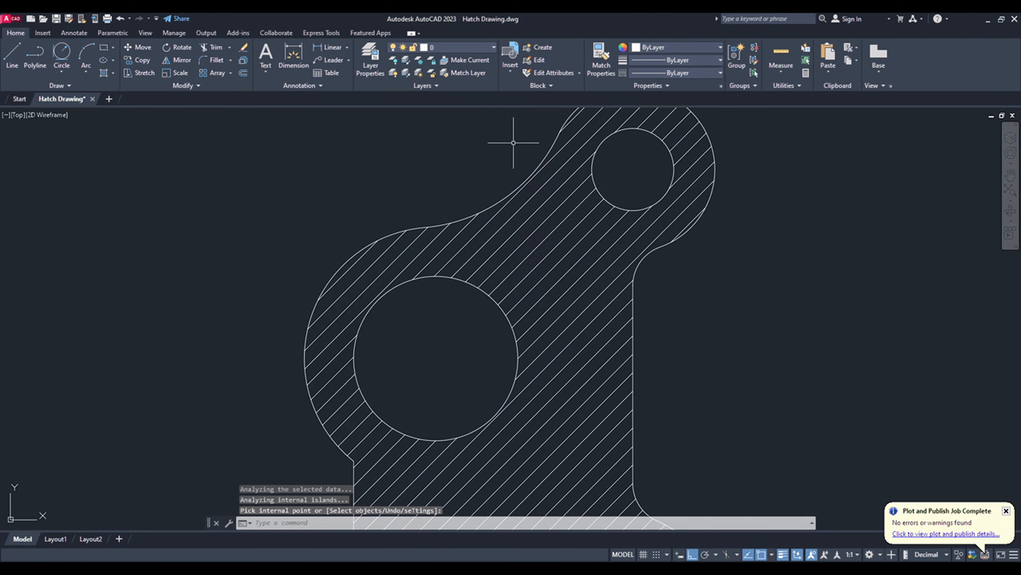
pyautogui.click(72, 32)
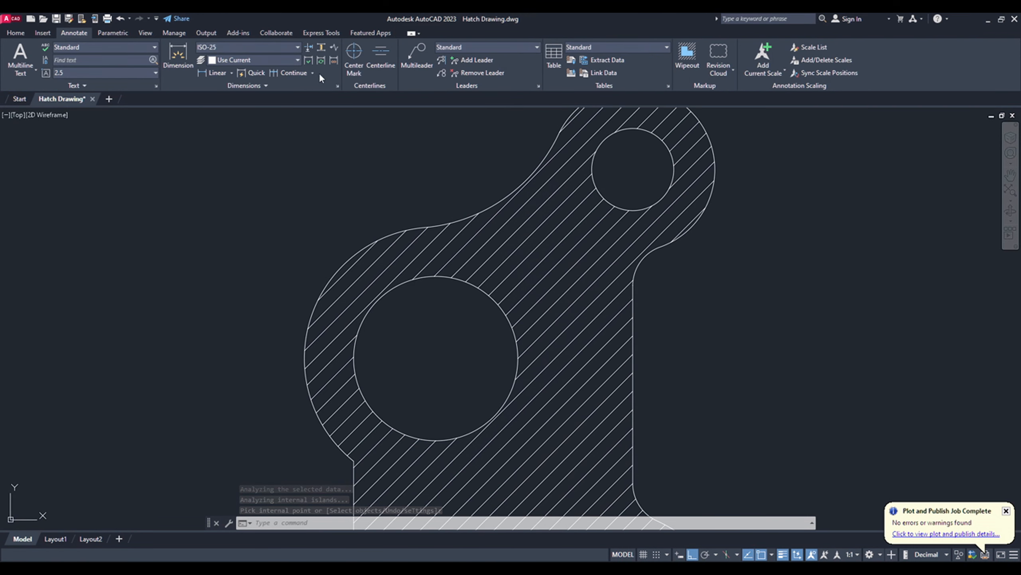
pyautogui.click(359, 46)
pyautogui.click(598, 199)
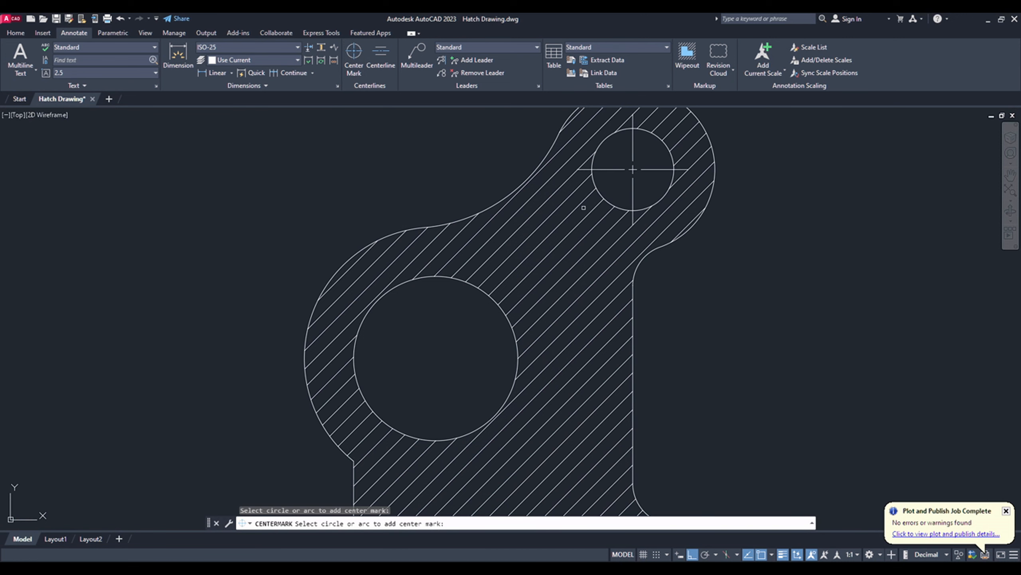
pyautogui.click(506, 305)
# Add center marks to the large lower hole, the small bottom-left hole and the slot's arc
pyautogui.scroll(-4, 506, 282)
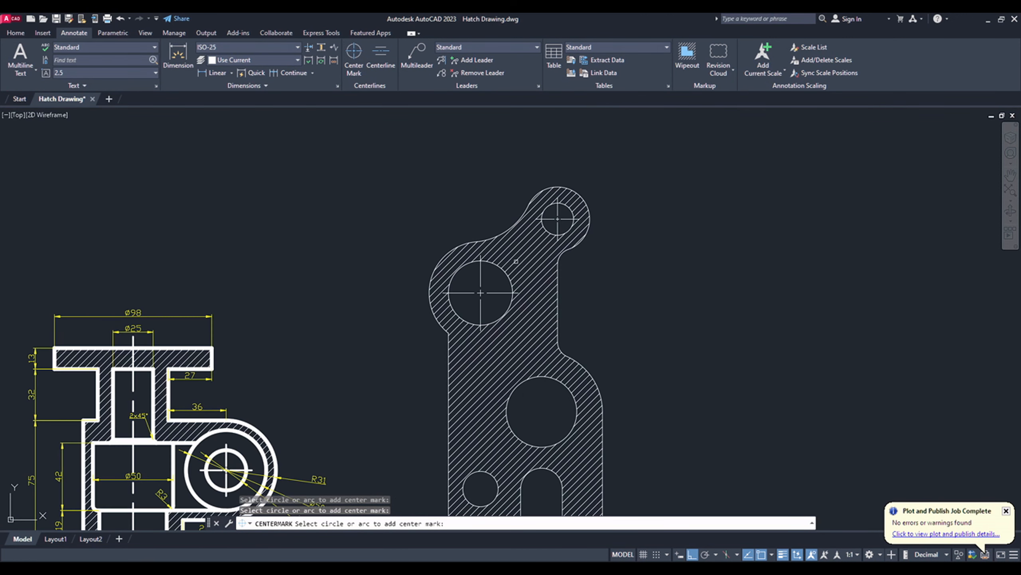
pyautogui.scroll(5, 527, 393)
pyautogui.click(534, 371)
pyautogui.scroll(-5, 533, 371)
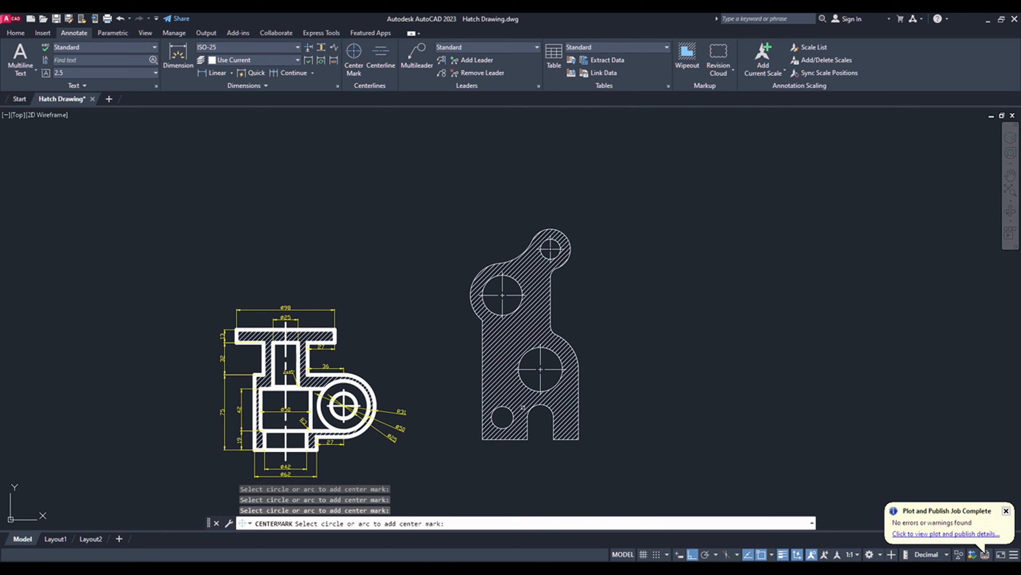
pyautogui.scroll(5, 499, 389)
pyautogui.click(499, 389)
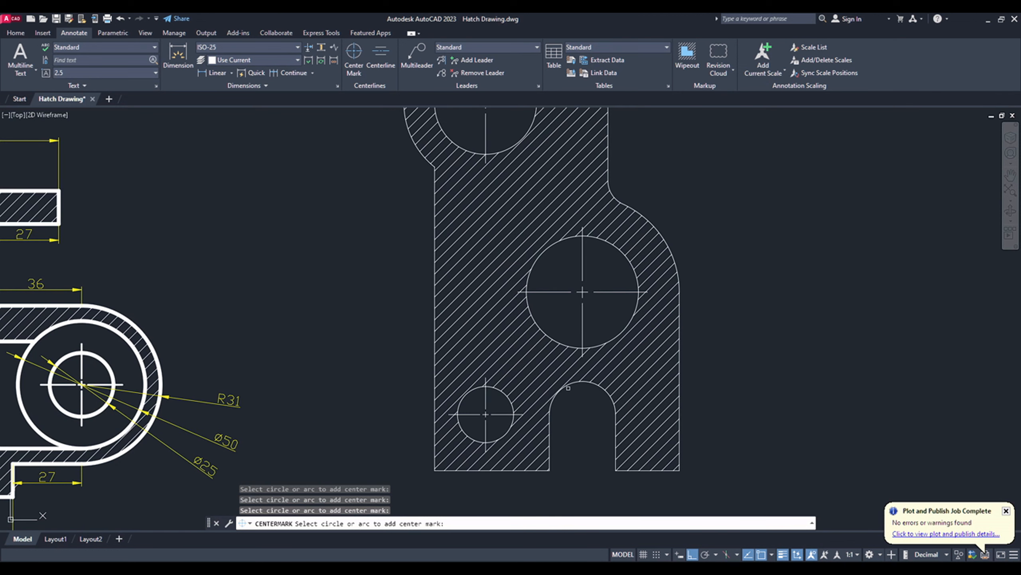
pyautogui.click(567, 388)
pyautogui.scroll(-5, 570, 378)
pyautogui.press('Escape')
pyautogui.scroll(1, 476, 179)
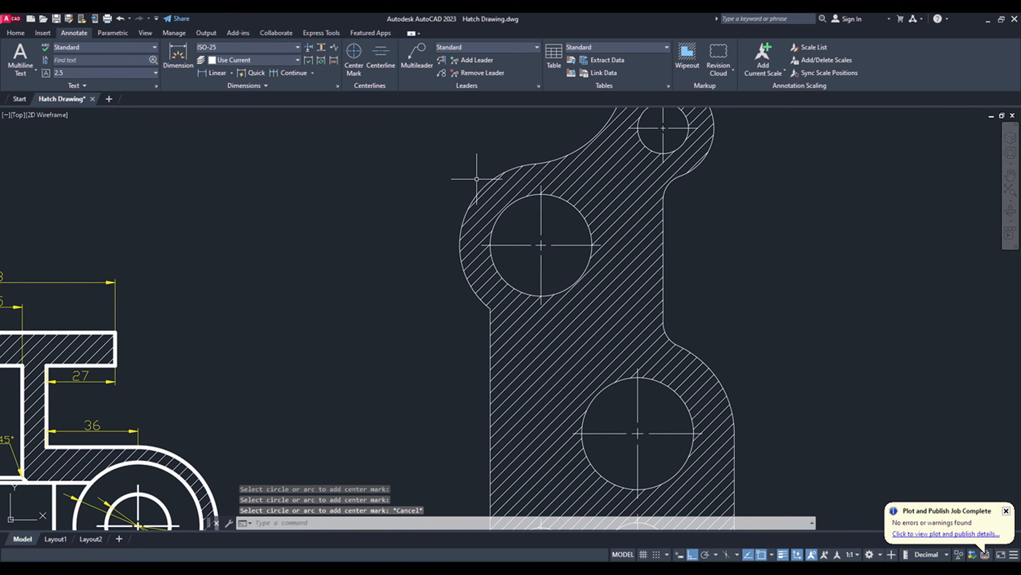
# Match the thick line properties of the first drawing's top edge onto the plate's upper-left hole, outer arc and left edge
pyautogui.scroll(1, 498, 173)
pyautogui.scroll(1, 539, 194)
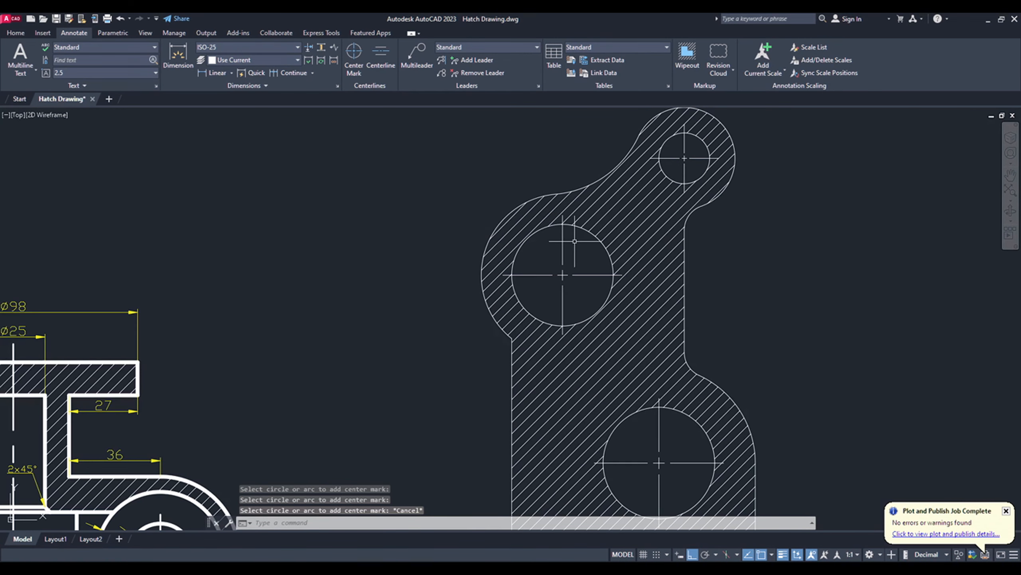
pyautogui.scroll(-2, 547, 189)
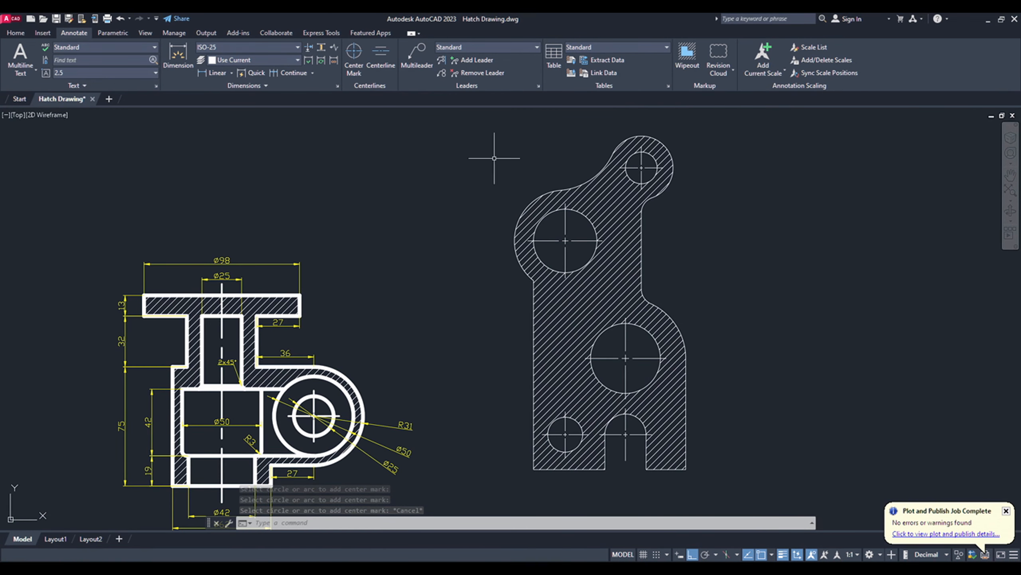
pyautogui.click(16, 32)
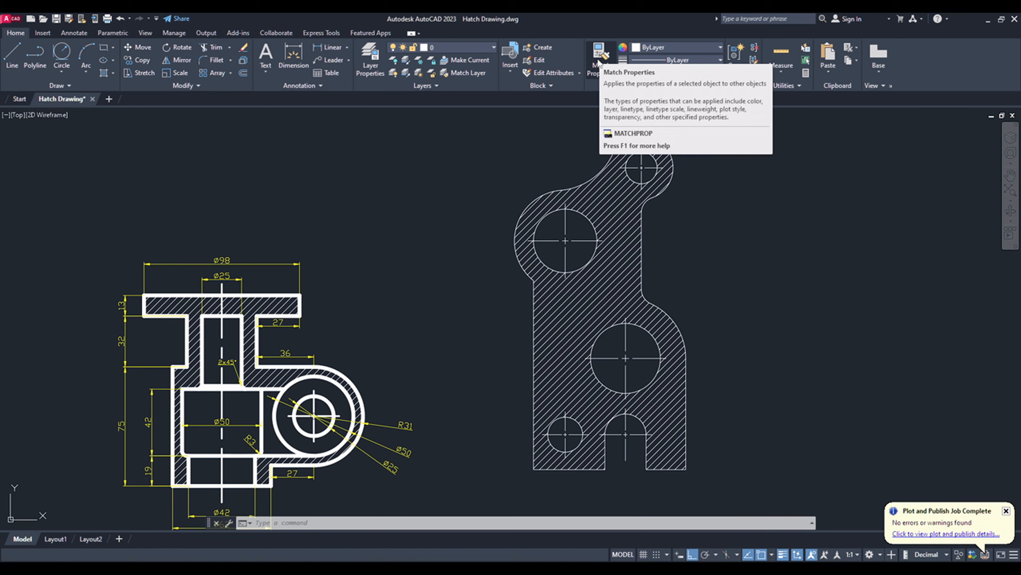
pyautogui.click(600, 61)
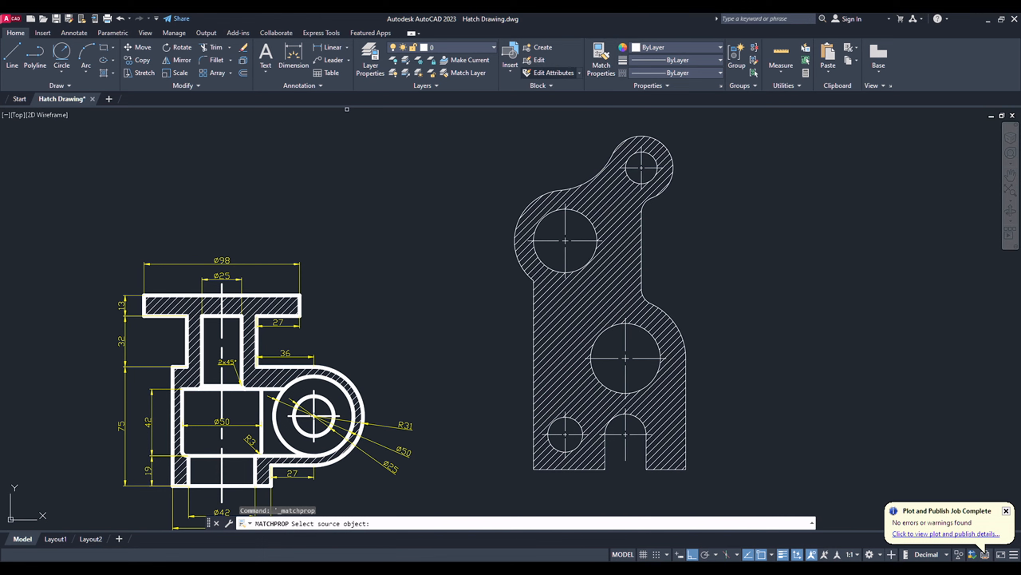
pyautogui.scroll(2, 299, 303)
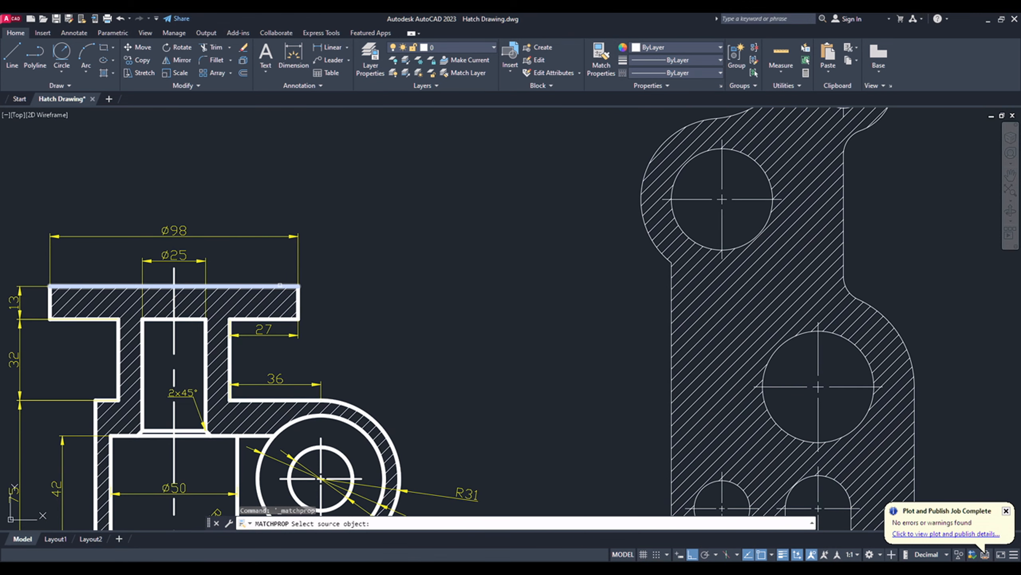
pyautogui.click(280, 285)
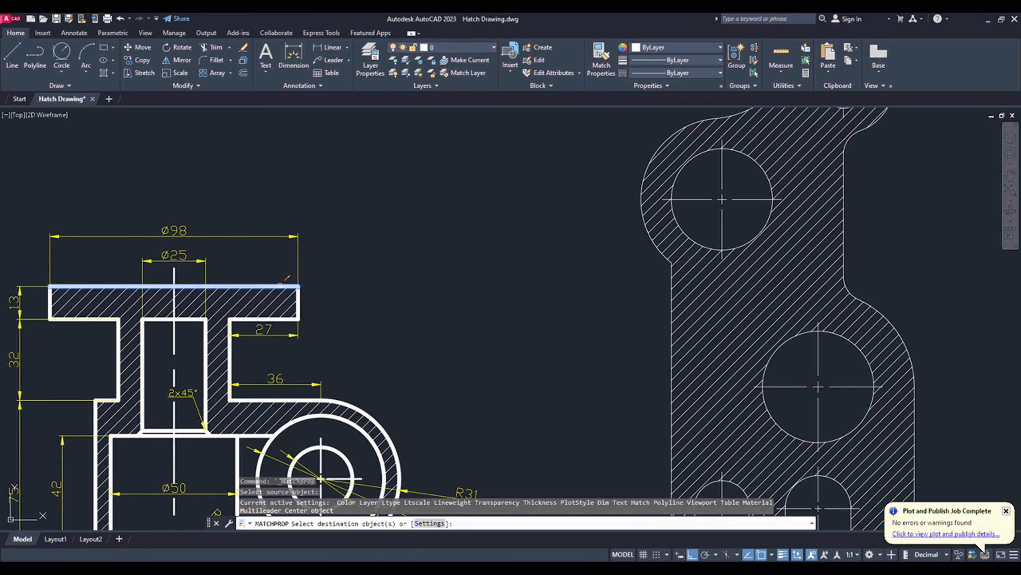
pyautogui.scroll(4, 680, 230)
pyautogui.click(680, 224)
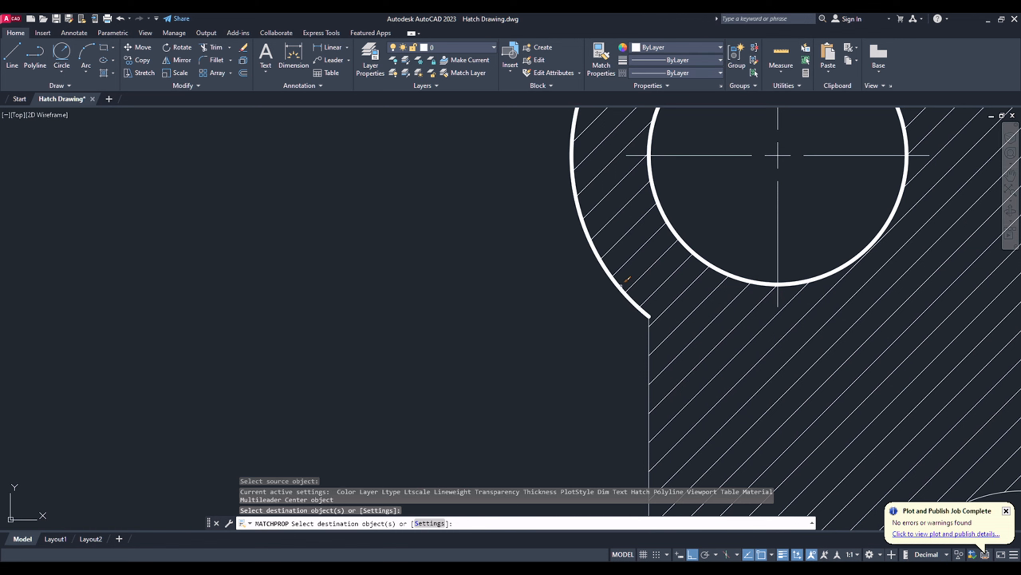
pyautogui.click(621, 286)
pyautogui.click(649, 338)
# Apply the matched thick line properties to the small bottom-left hole and both bottom edge segments left of the slot
pyautogui.scroll(-5, 575, 275)
pyautogui.scroll(5, 617, 495)
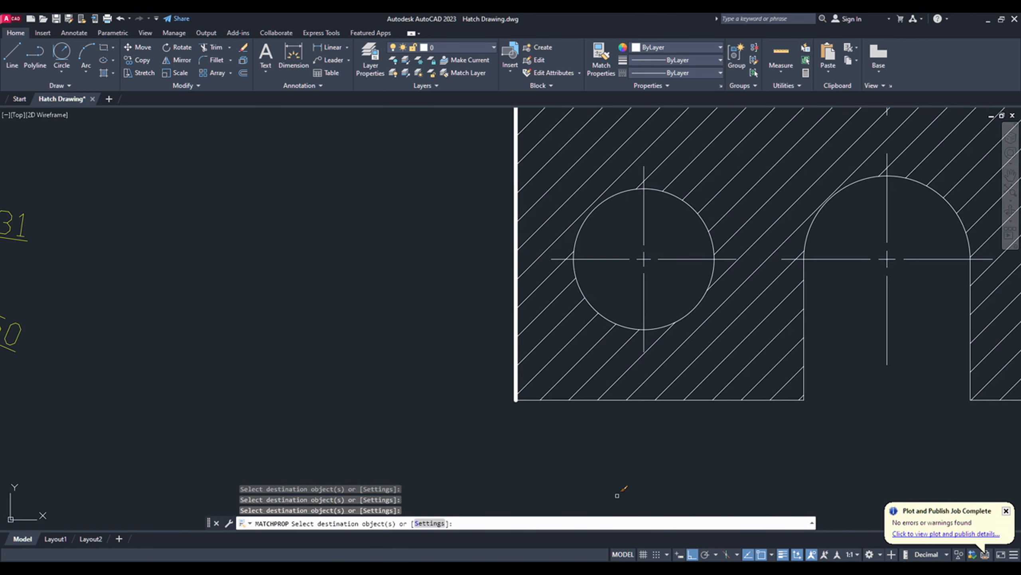
pyautogui.click(589, 399)
pyautogui.click(621, 333)
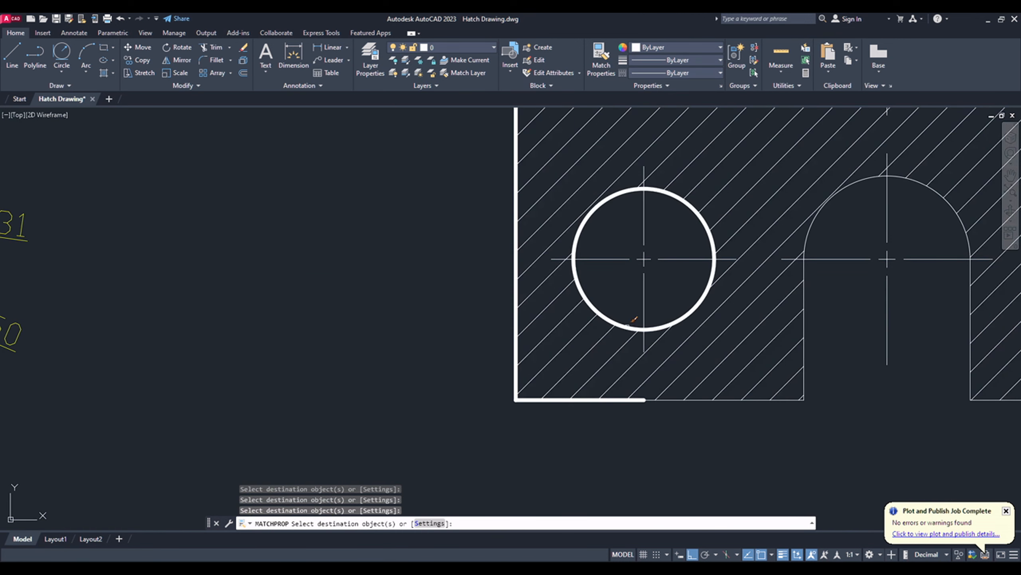
pyautogui.click(761, 397)
pyautogui.click(643, 429)
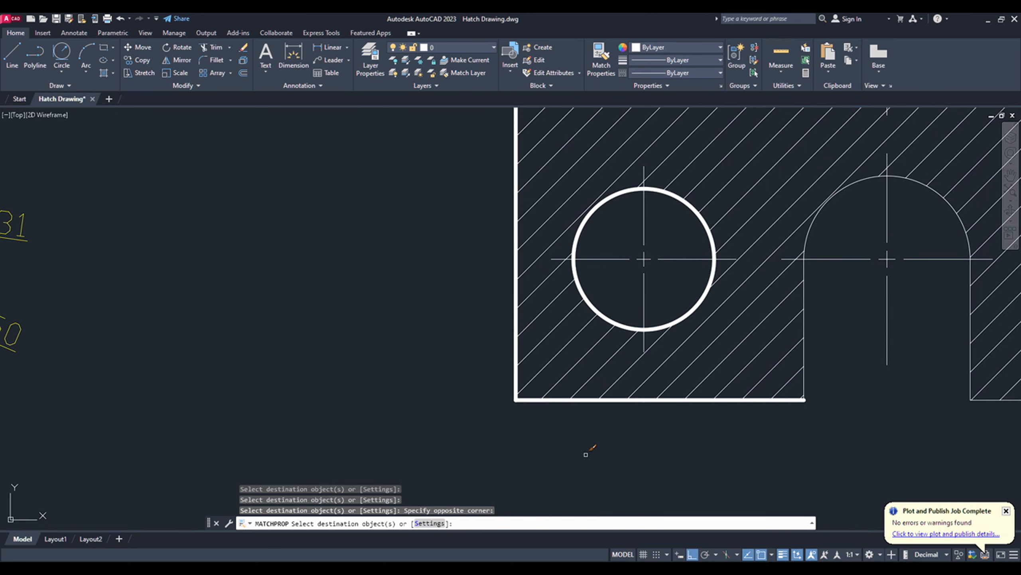
# Apply the matched thick line properties to the slot's sides and arc and the bottom edge to its right
pyautogui.scroll(-2, 746, 337)
pyautogui.scroll(4, 717, 373)
pyautogui.click(700, 375)
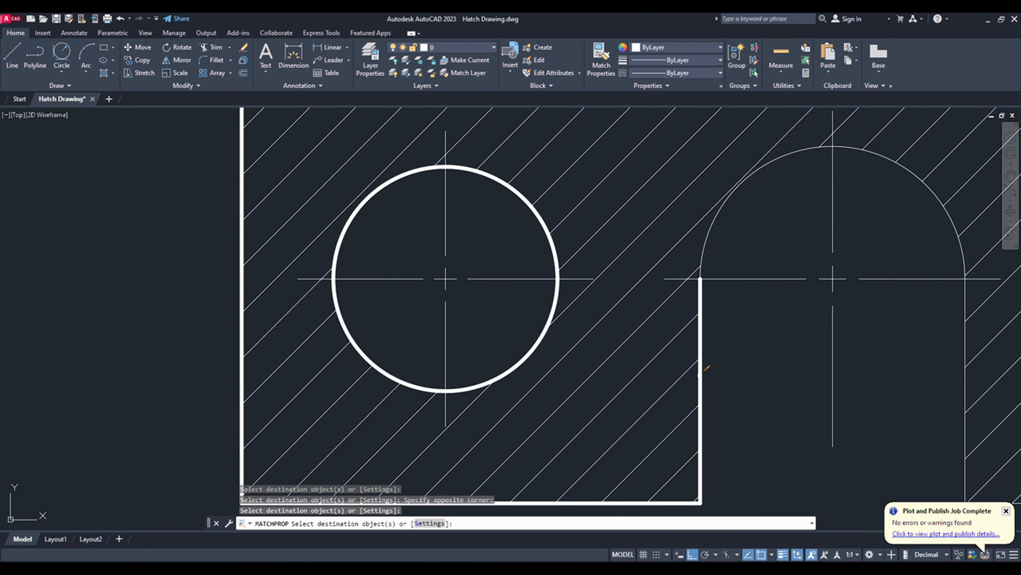
pyautogui.click(716, 245)
pyautogui.scroll(-4, 519, 327)
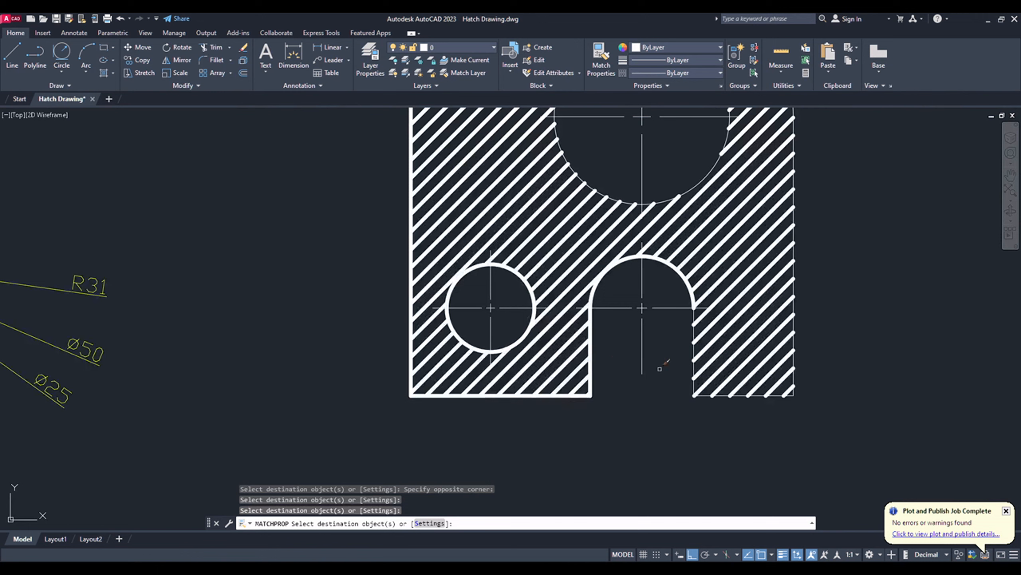
pyautogui.click(693, 342)
pyautogui.click(727, 396)
# Apply the matched thick line properties to the plate's lower right edge, the outer arc above it and the large lower hole
pyautogui.scroll(-4, 724, 397)
pyautogui.scroll(4, 680, 384)
pyautogui.click(659, 392)
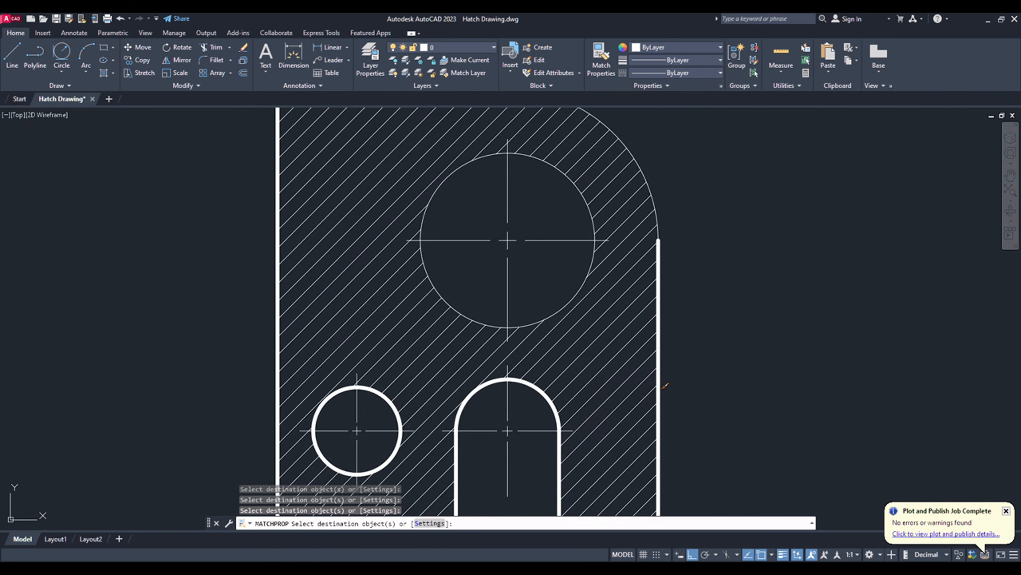
pyautogui.scroll(-4, 687, 396)
pyautogui.click(670, 282)
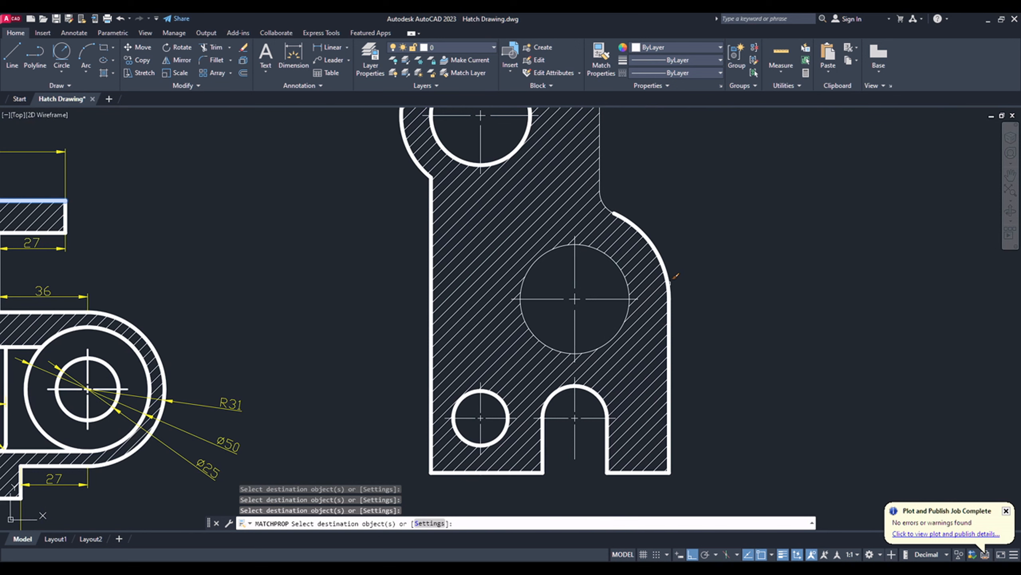
pyautogui.click(623, 322)
# Apply the matched thick line properties to the upper right vertical edge and the fillets at both its ends
pyautogui.scroll(-4, 607, 340)
pyautogui.scroll(6, 609, 268)
pyautogui.click(606, 350)
pyautogui.click(592, 284)
pyautogui.scroll(-2, 630, 328)
pyautogui.click(618, 185)
pyautogui.scroll(4, 618, 185)
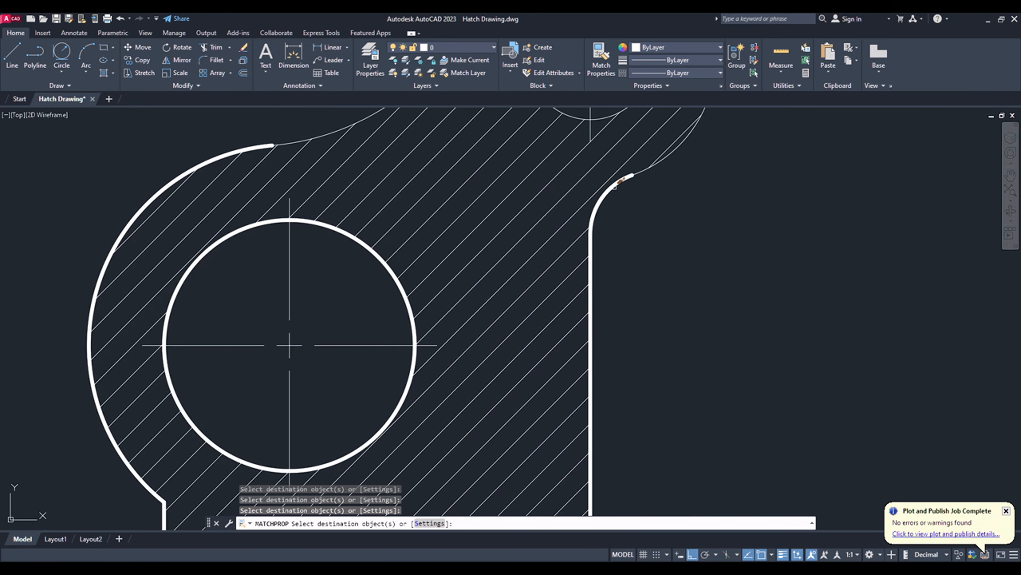
# Apply the matched thick line properties to the plate's top arc, the concave arc beside it and the topmost hole
pyautogui.click(683, 148)
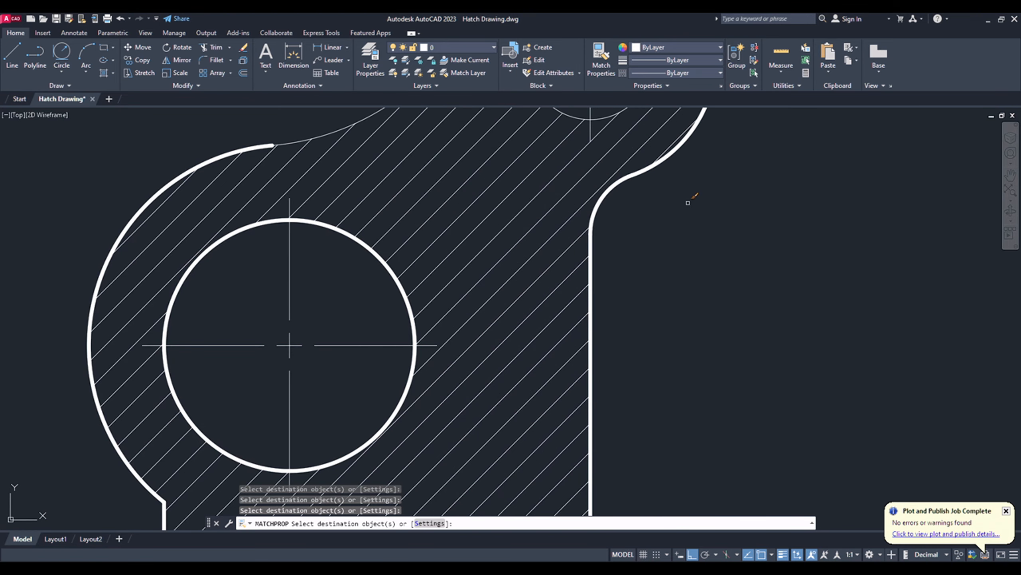
pyautogui.scroll(-4, 712, 227)
pyautogui.click(608, 152)
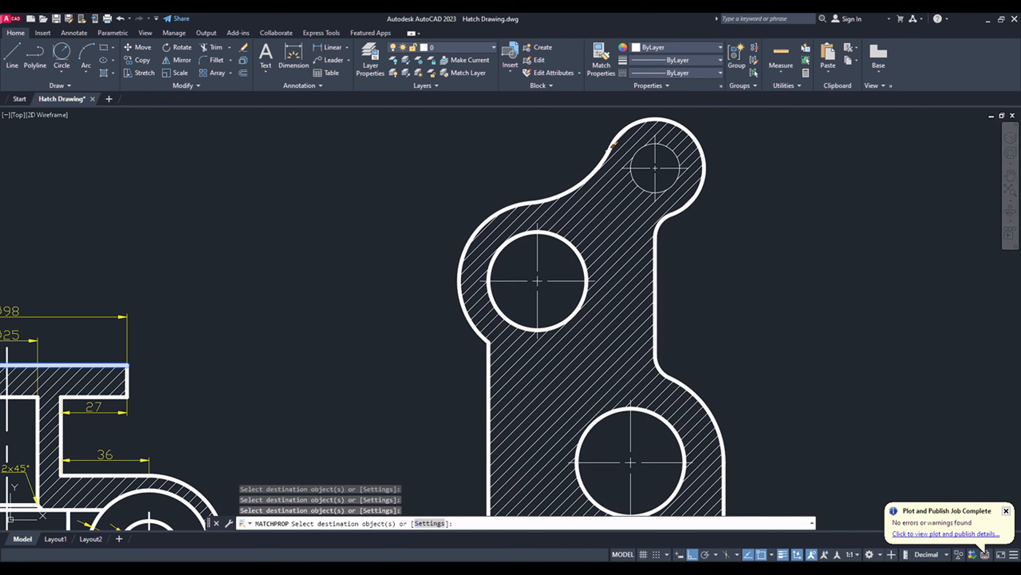
pyautogui.click(640, 149)
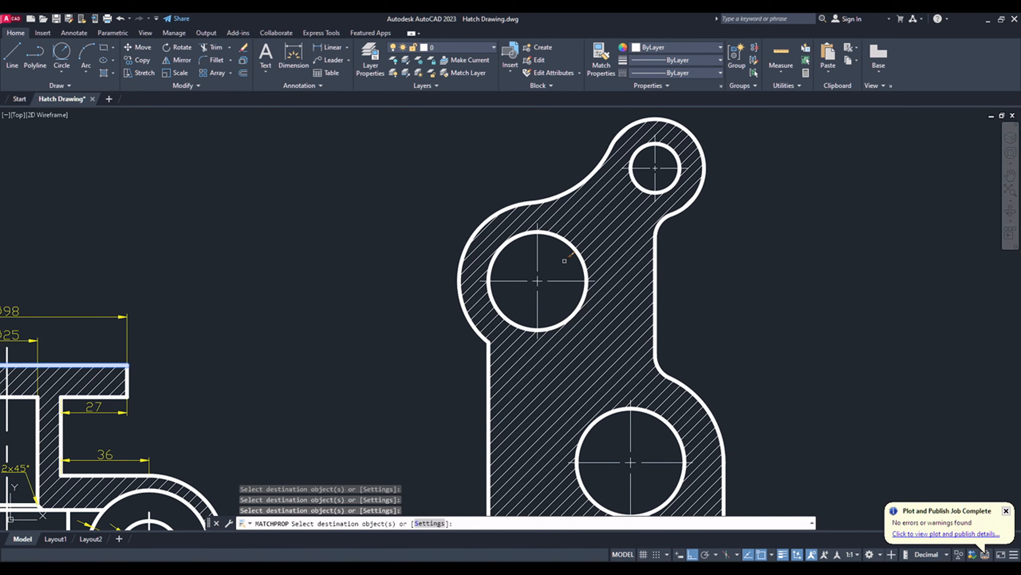
pyautogui.scroll(-6, 590, 336)
pyautogui.scroll(6, 599, 395)
pyautogui.scroll(-3, 599, 396)
pyautogui.press('Escape')
# Match the properties of the first drawing's vertical center line onto the center marks of the plate's three upper holes
pyautogui.scroll(2, 713, 230)
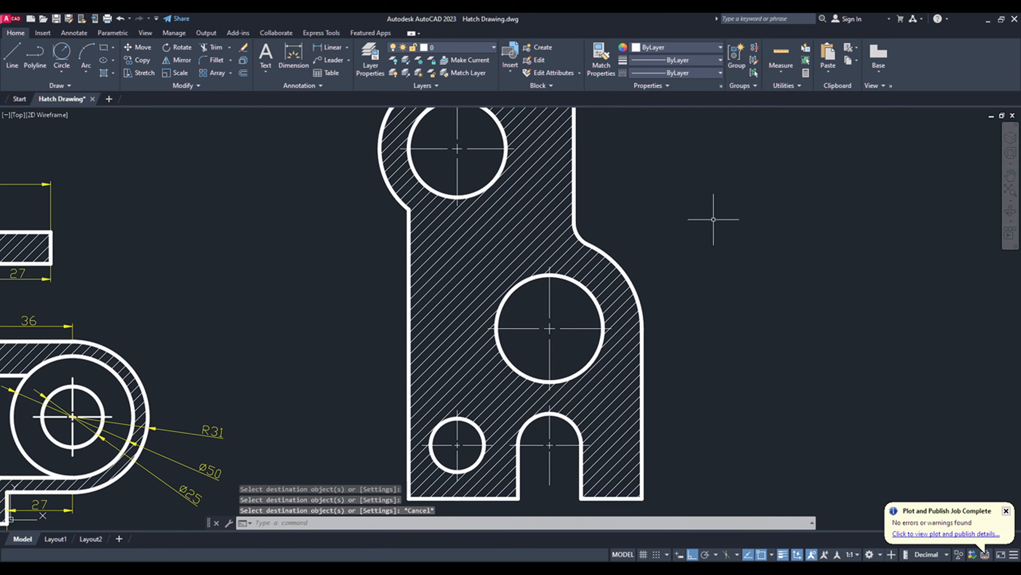
pyautogui.scroll(-2, 664, 288)
pyautogui.scroll(-1, 669, 244)
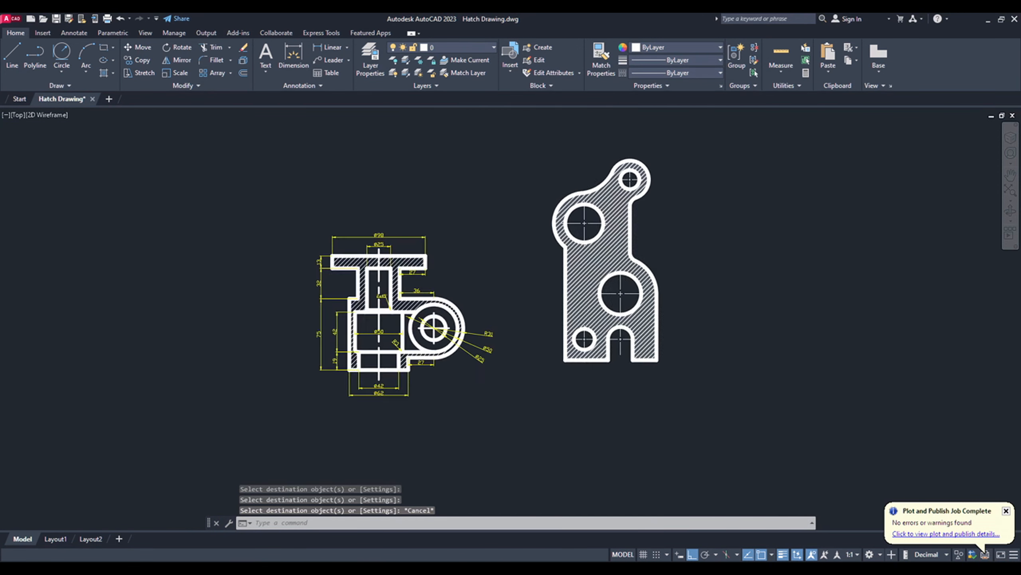
pyautogui.scroll(3, 554, 267)
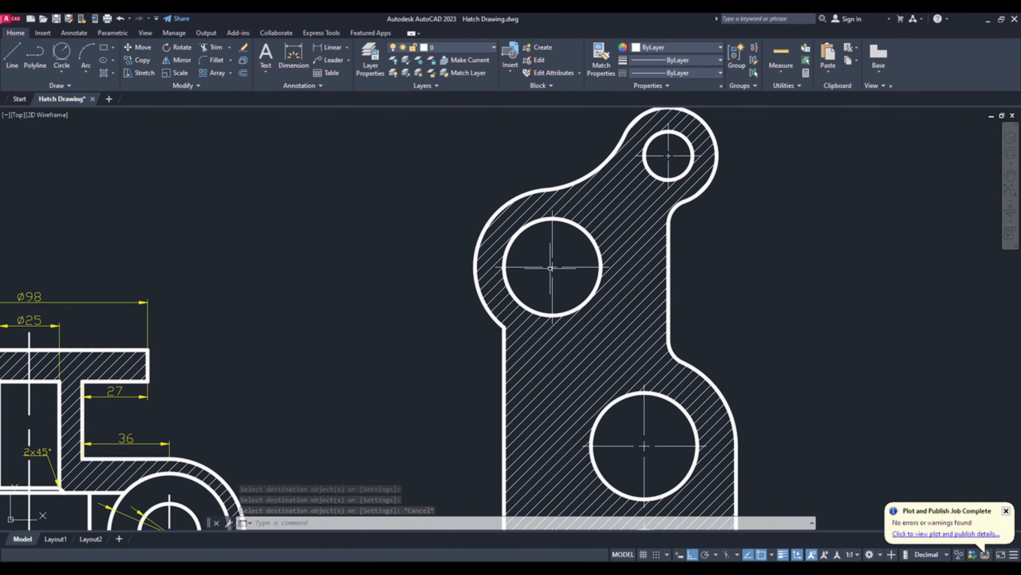
pyautogui.click(602, 58)
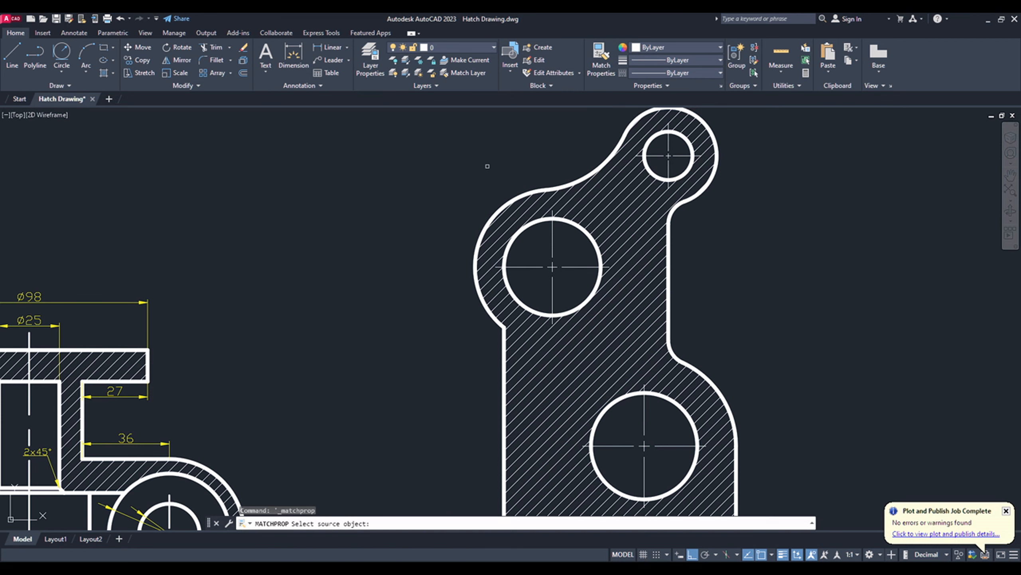
pyautogui.scroll(-2, 398, 169)
pyautogui.scroll(4, 301, 262)
pyautogui.click(316, 249)
pyautogui.scroll(-3, 301, 262)
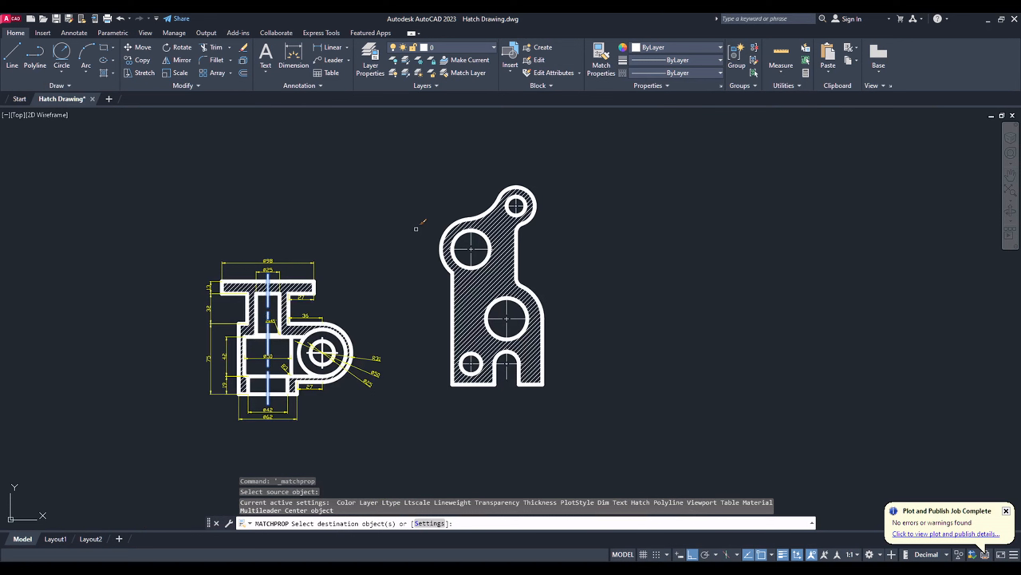
pyautogui.scroll(5, 446, 232)
pyautogui.click(573, 198)
pyautogui.click(503, 142)
pyautogui.scroll(-2, 457, 320)
pyautogui.click(638, 139)
pyautogui.click(611, 117)
pyautogui.click(613, 412)
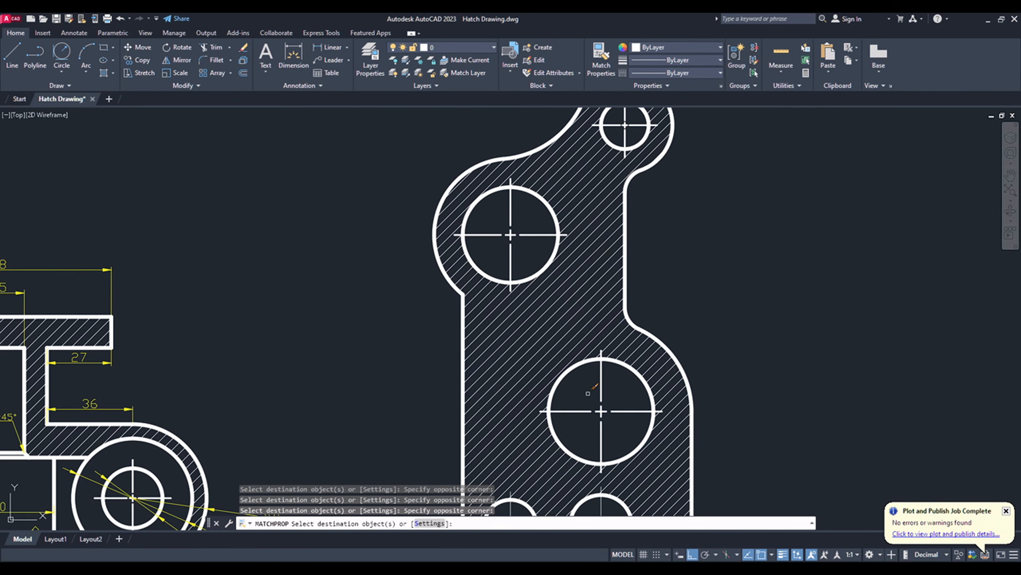
pyautogui.press('Escape')
pyautogui.scroll(-3, 527, 388)
pyautogui.scroll(2, 474, 391)
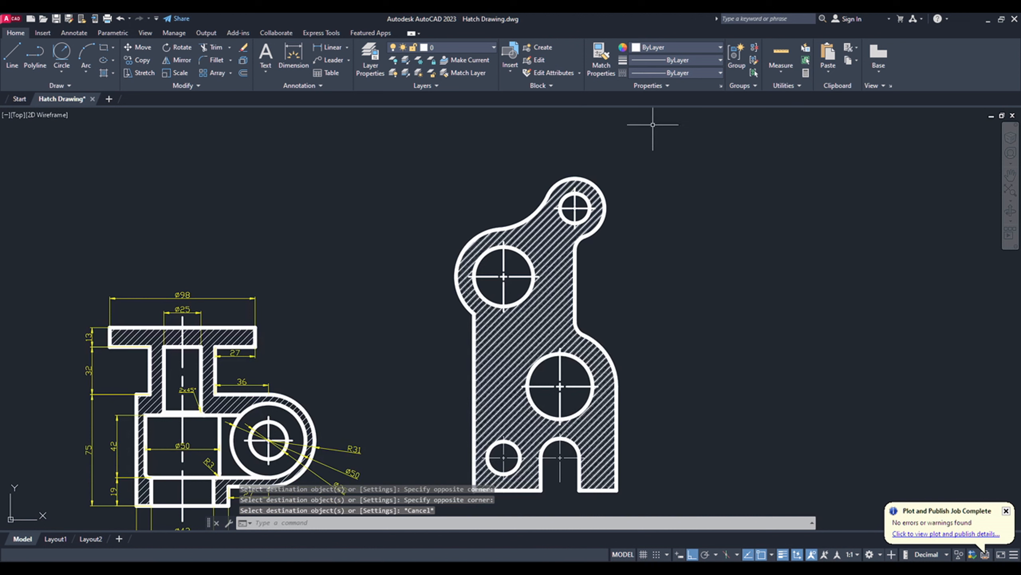
# Set the current object color to the green 88,186,72
pyautogui.click(672, 48)
pyautogui.click(708, 95)
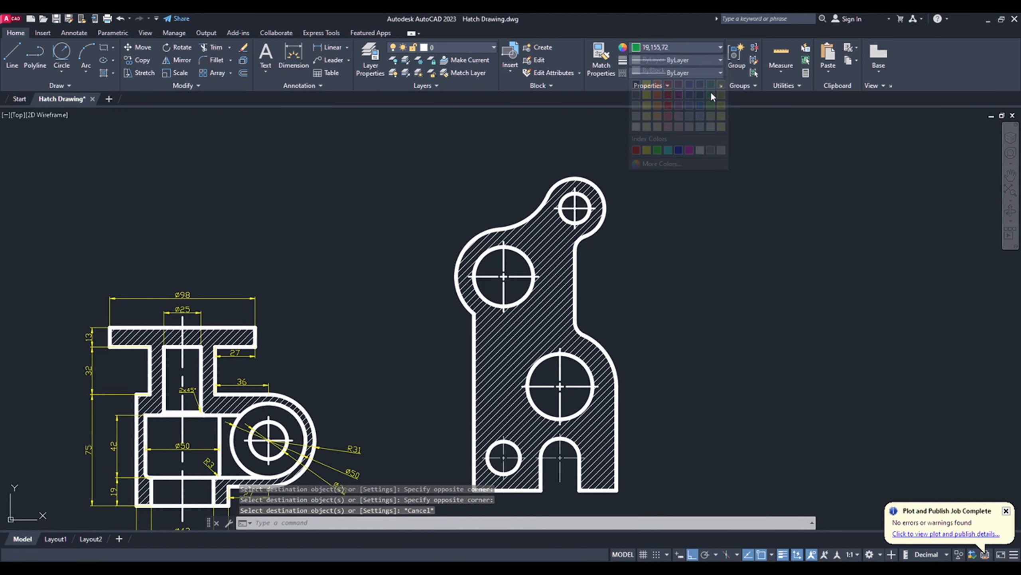
pyautogui.click(680, 48)
pyautogui.click(711, 106)
pyautogui.scroll(2, 513, 131)
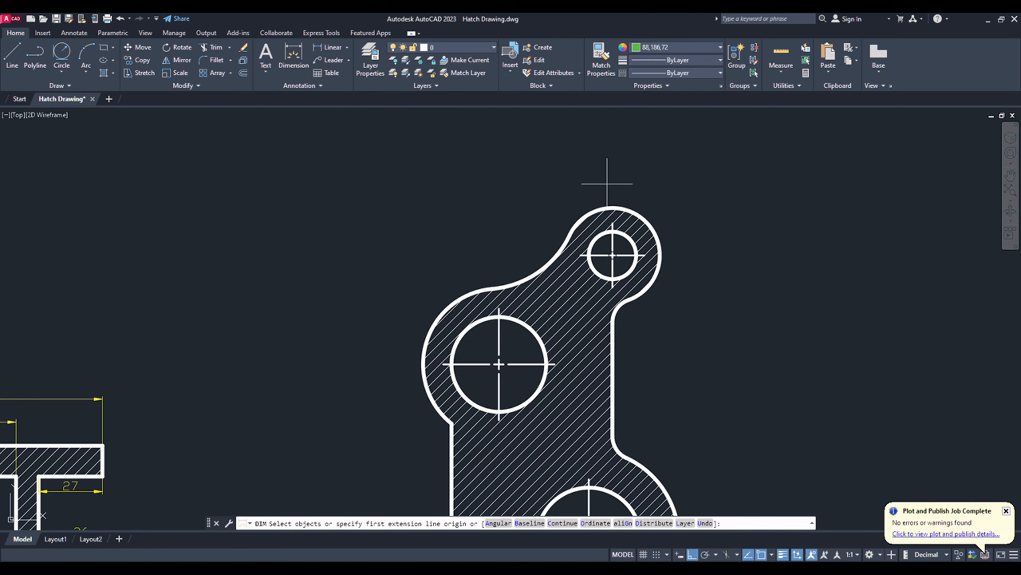
# Dimension the radius of the plate's top arc and the diameter of the hole inside it, outside the outline
pyautogui.scroll(5, 664, 210)
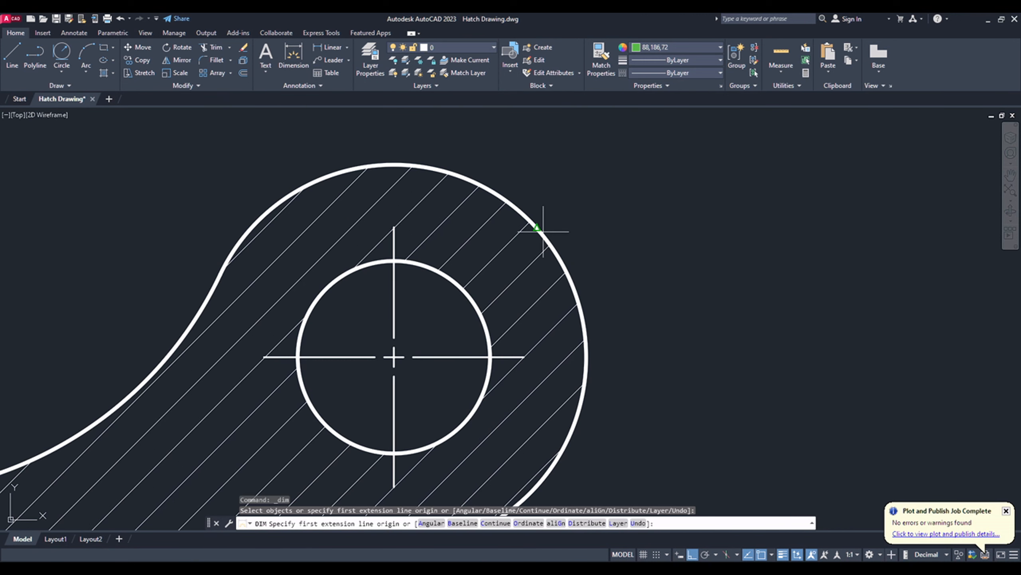
pyautogui.click(547, 236)
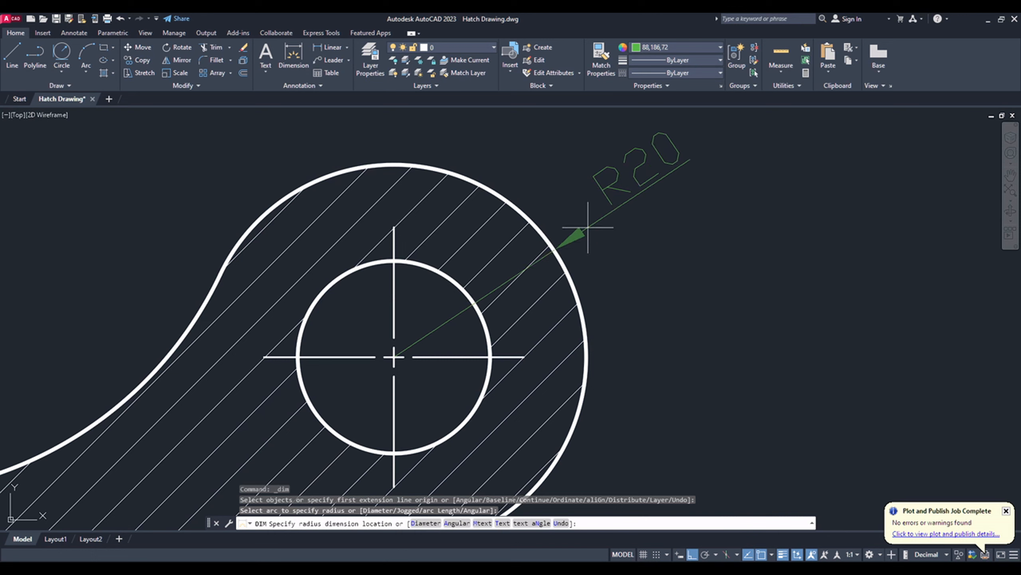
pyautogui.click(761, 183)
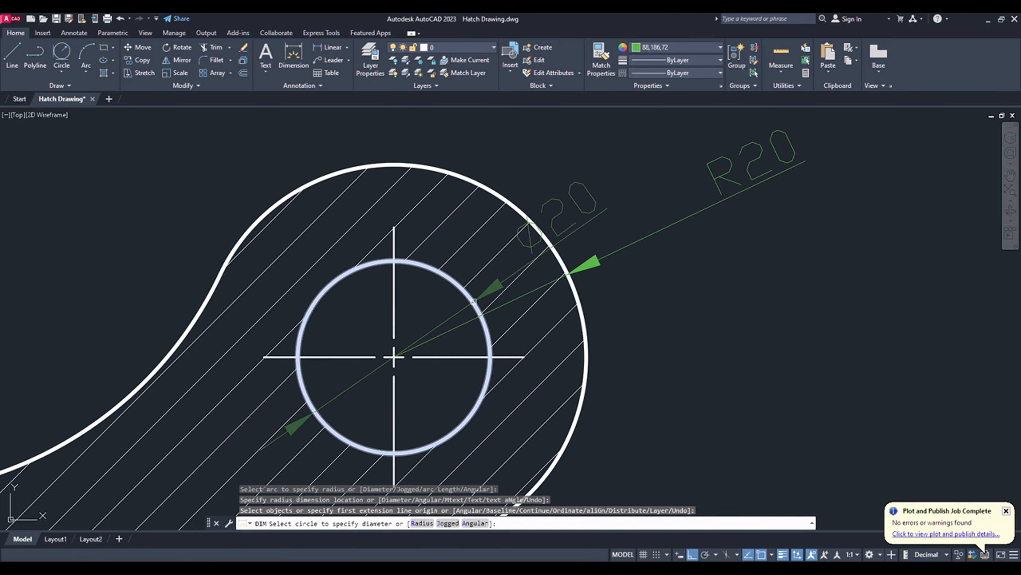
pyautogui.click(478, 305)
pyautogui.click(780, 264)
# Dimension the radius of the upper left outer arc and the diameter of its hole, outside the plate's left edge
pyautogui.scroll(-4, 780, 264)
pyautogui.scroll(-2, 558, 200)
pyautogui.scroll(2, 365, 284)
pyautogui.click(478, 305)
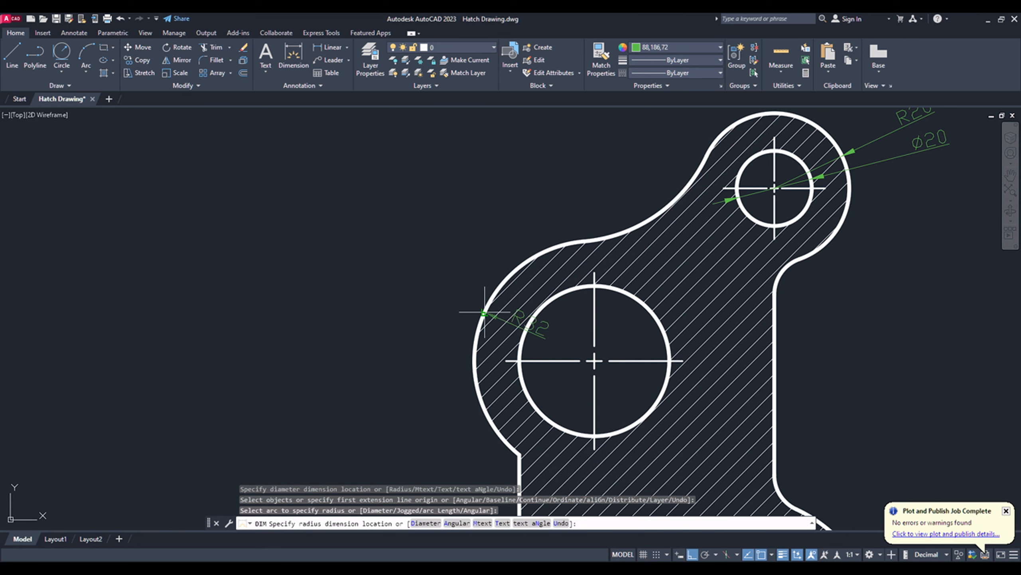
pyautogui.click(360, 248)
pyautogui.click(520, 348)
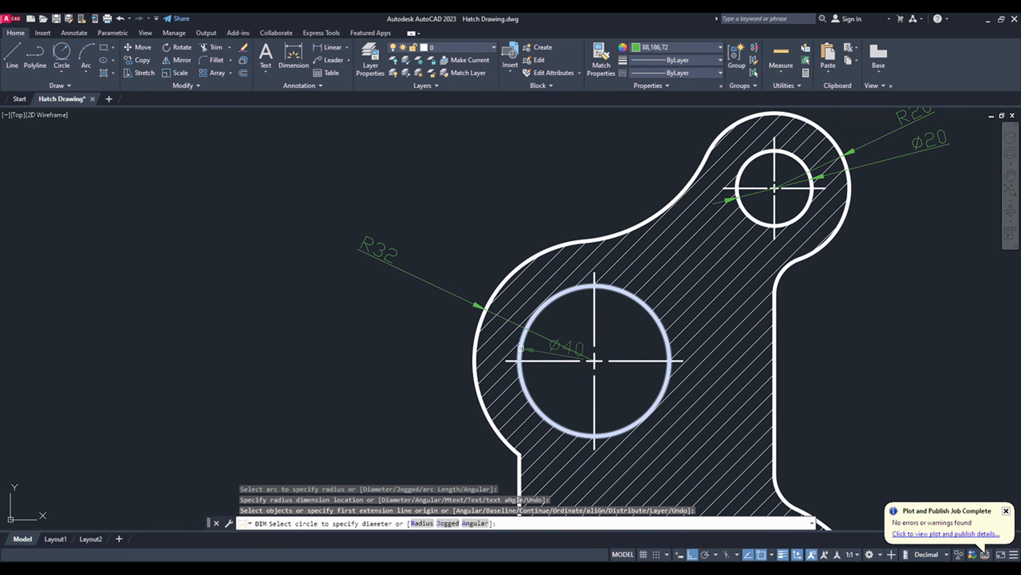
pyautogui.click(352, 284)
# Dimension the radius of the large right-hand arc and the diameter of the hole beside it, outside the right edge
pyautogui.scroll(-4, 440, 205)
pyautogui.scroll(4, 548, 430)
pyautogui.scroll(-5, 555, 402)
pyautogui.scroll(5, 596, 359)
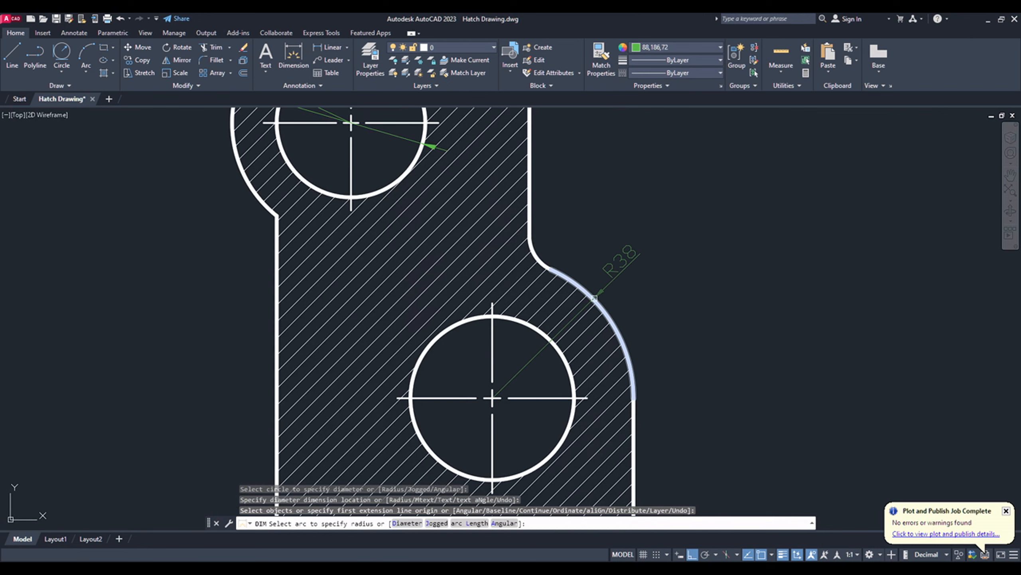
pyautogui.click(606, 299)
pyautogui.click(764, 316)
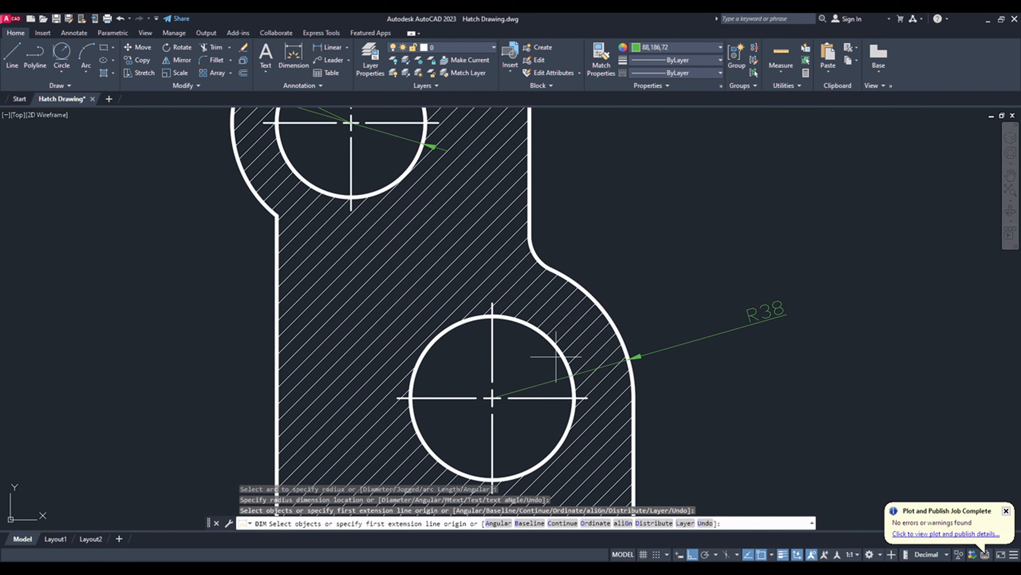
pyautogui.click(561, 354)
pyautogui.click(723, 251)
# Dimension the bottom slot arc's radius inside the slot and the lower left hole's diameter outside the left edge
pyautogui.scroll(-5, 721, 227)
pyautogui.scroll(6, 665, 344)
pyautogui.click(680, 343)
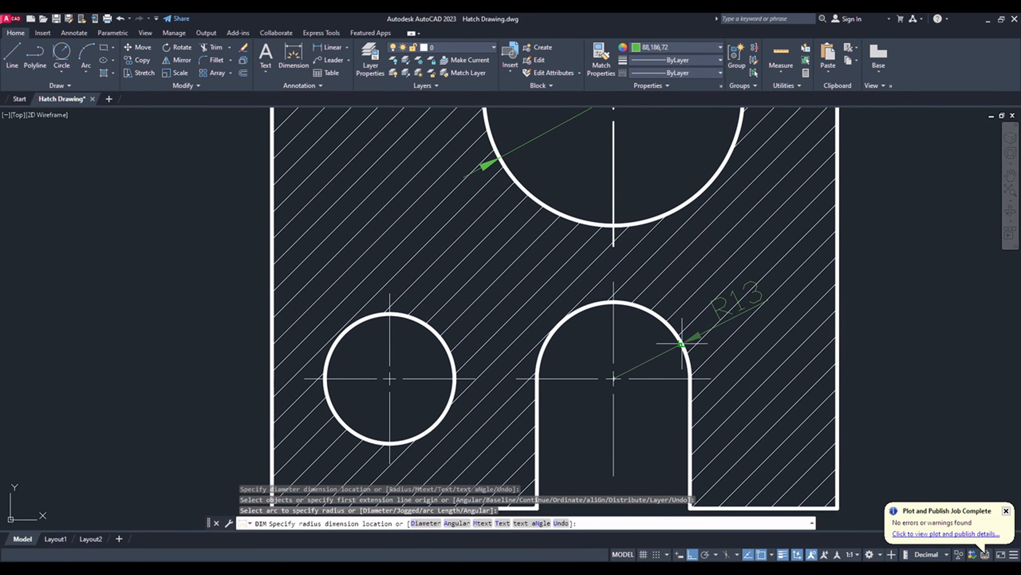
pyautogui.click(603, 364)
pyautogui.scroll(-2, 543, 309)
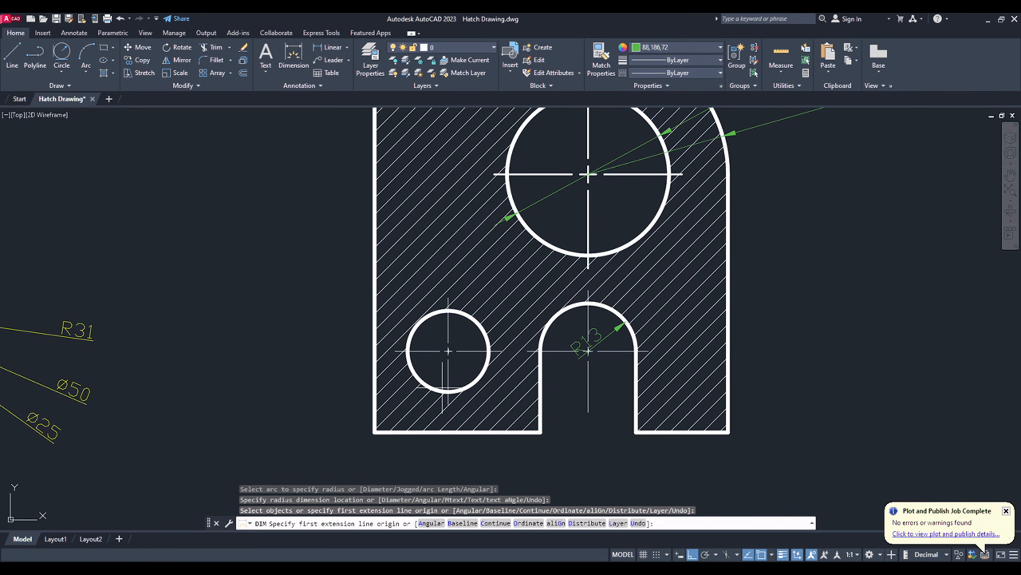
pyautogui.click(478, 322)
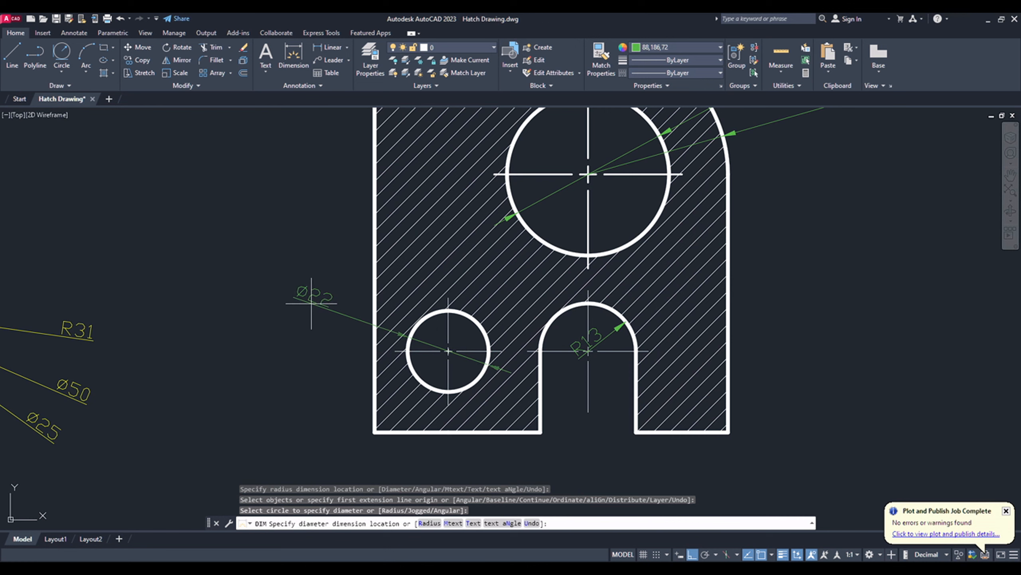
pyautogui.click(307, 295)
# Dimension the vertical distance from the plate's lower left corner to the upper left hole's center, left of the plate
pyautogui.scroll(-2, 517, 463)
pyautogui.scroll(-2, 477, 457)
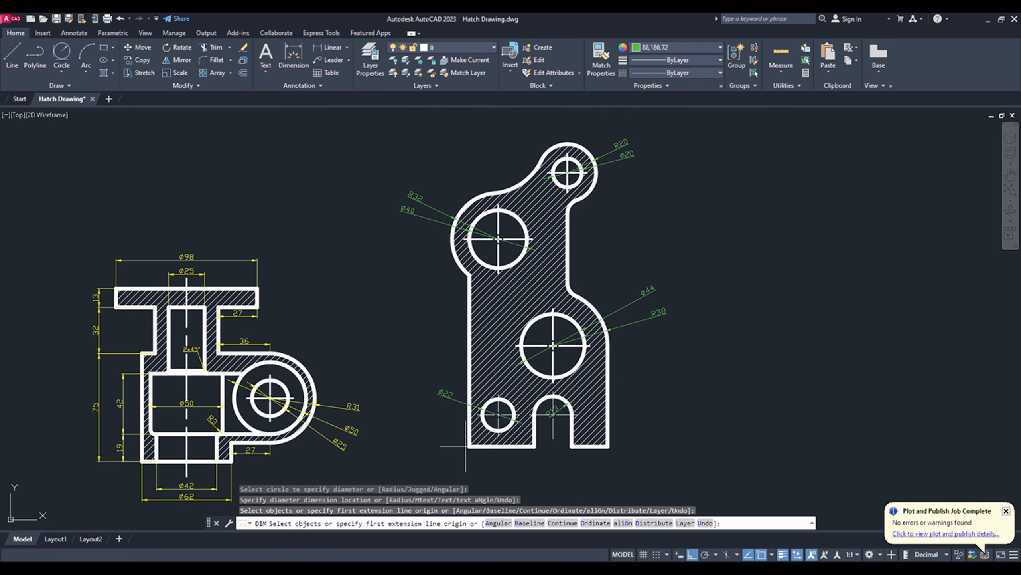
pyautogui.click(469, 447)
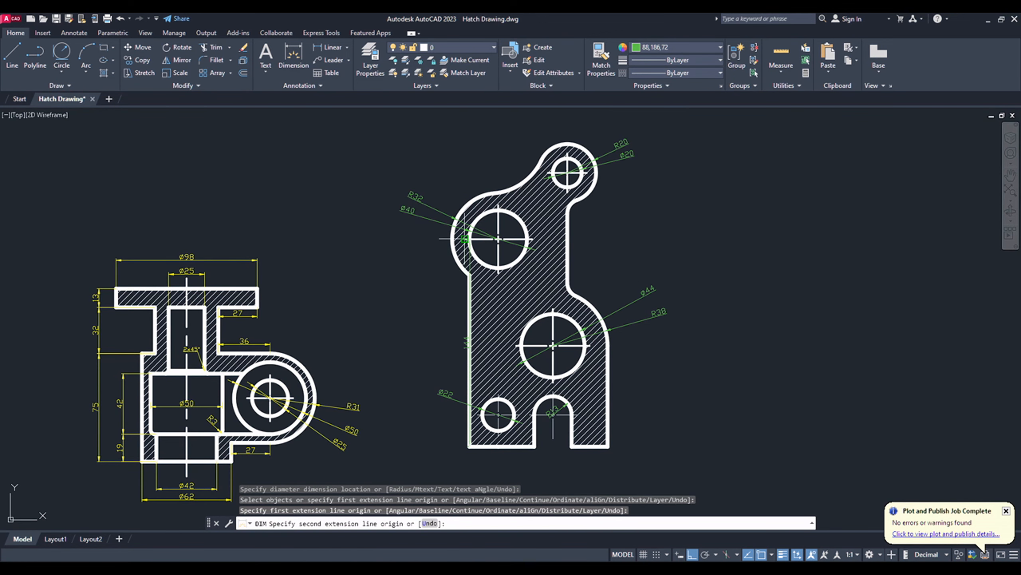
pyautogui.click(465, 239)
pyautogui.click(410, 342)
# Dimension the horizontal distance from the slot's center to the lower right corner, below the plate
pyautogui.scroll(4, 546, 447)
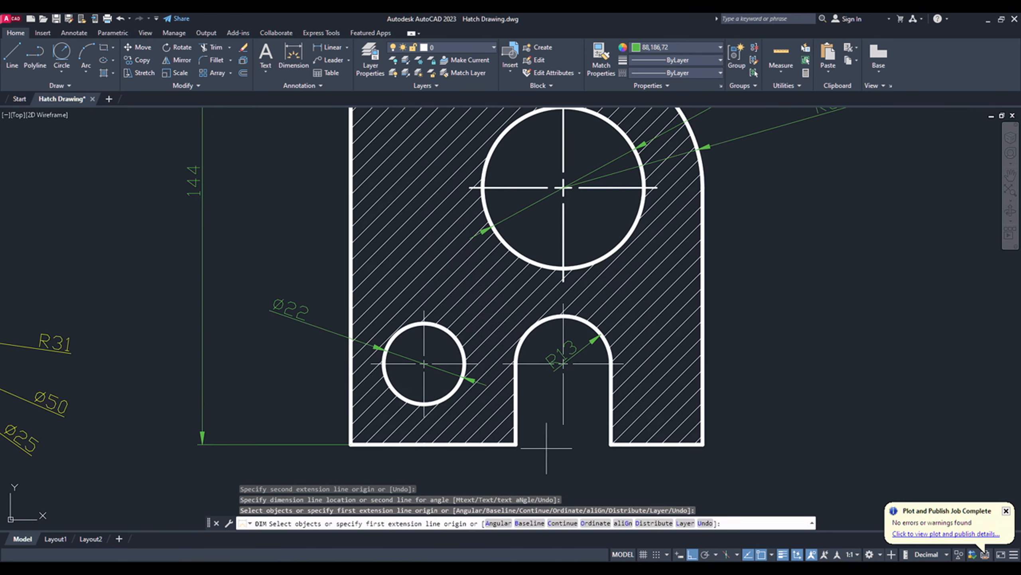
pyautogui.click(563, 445)
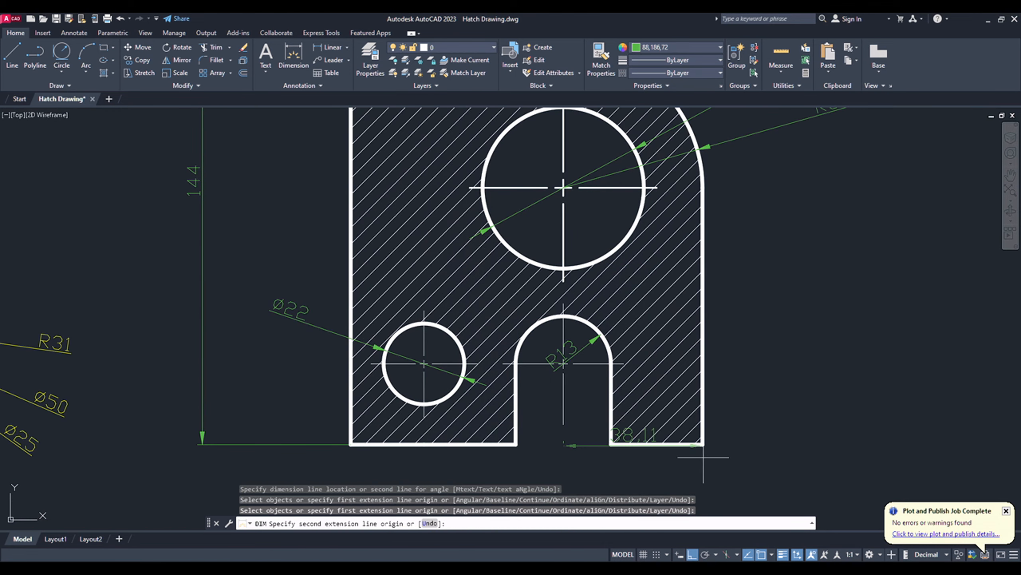
pyautogui.click(703, 444)
pyautogui.click(698, 479)
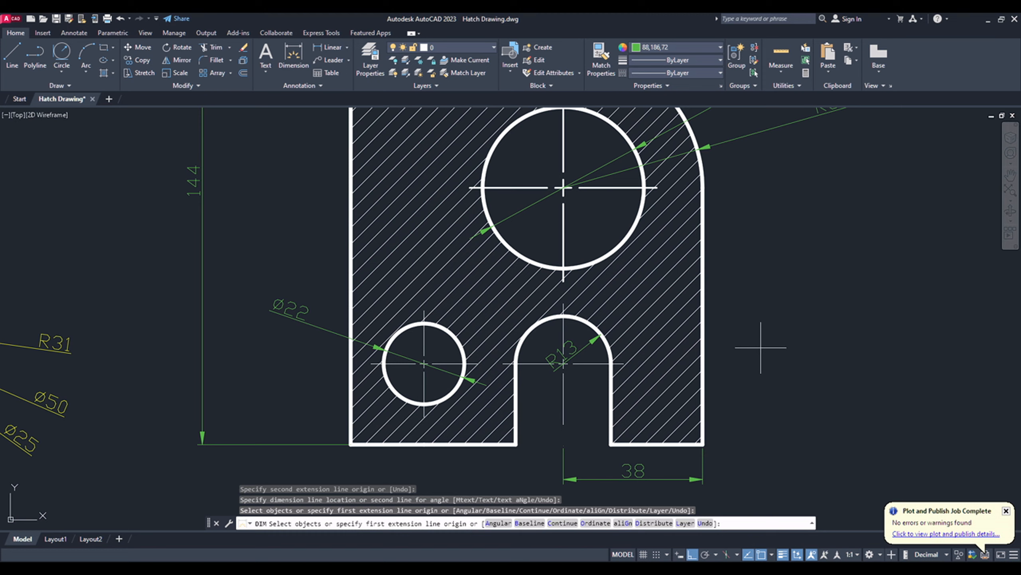
# Dimension the horizontal distances from slot center to lower left hole and from that hole to the left edge, in line with the existing bottom dimension
pyautogui.scroll(-2, 752, 342)
pyautogui.scroll(5, 693, 389)
pyautogui.click(721, 354)
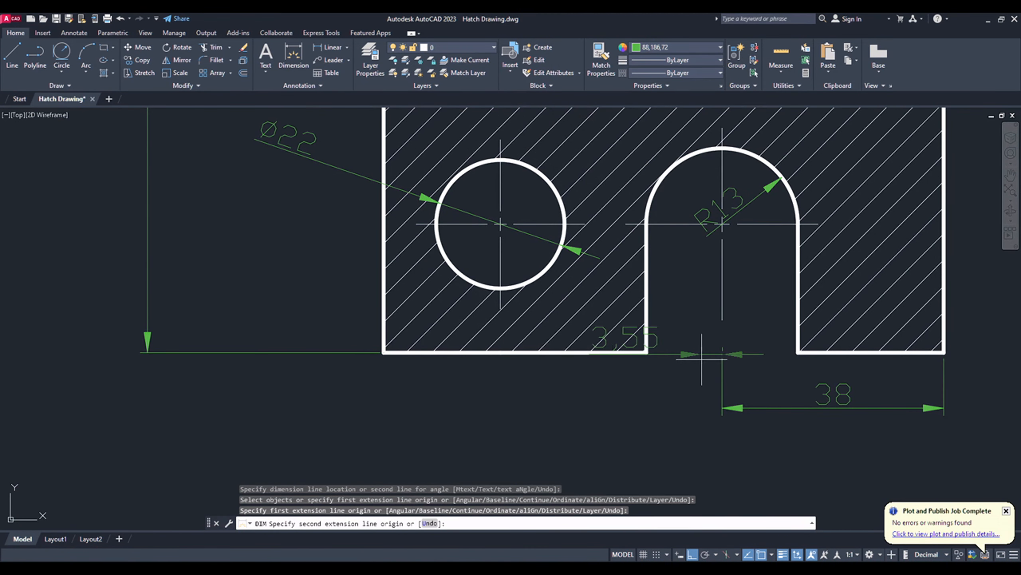
pyautogui.click(500, 290)
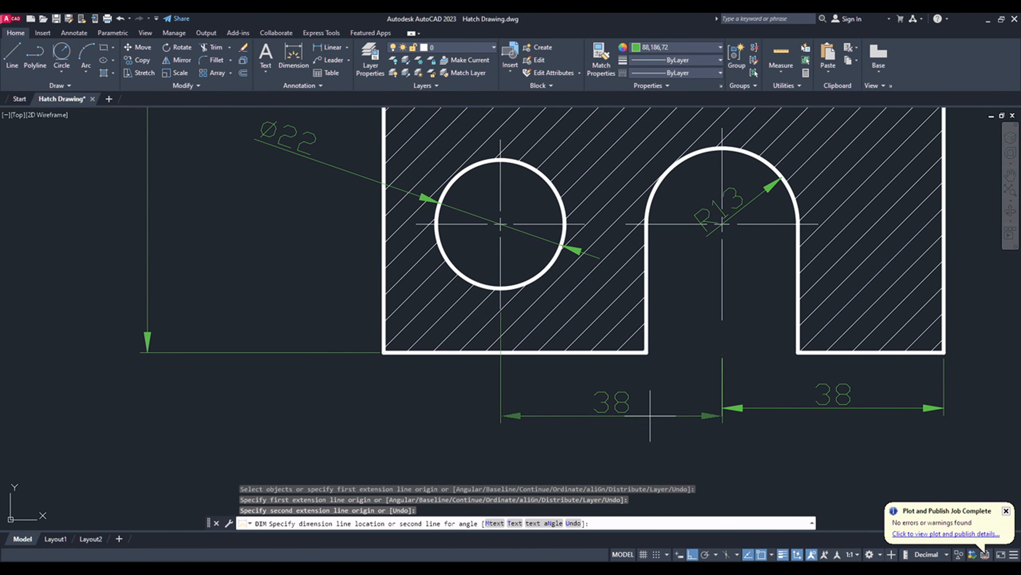
pyautogui.click(723, 408)
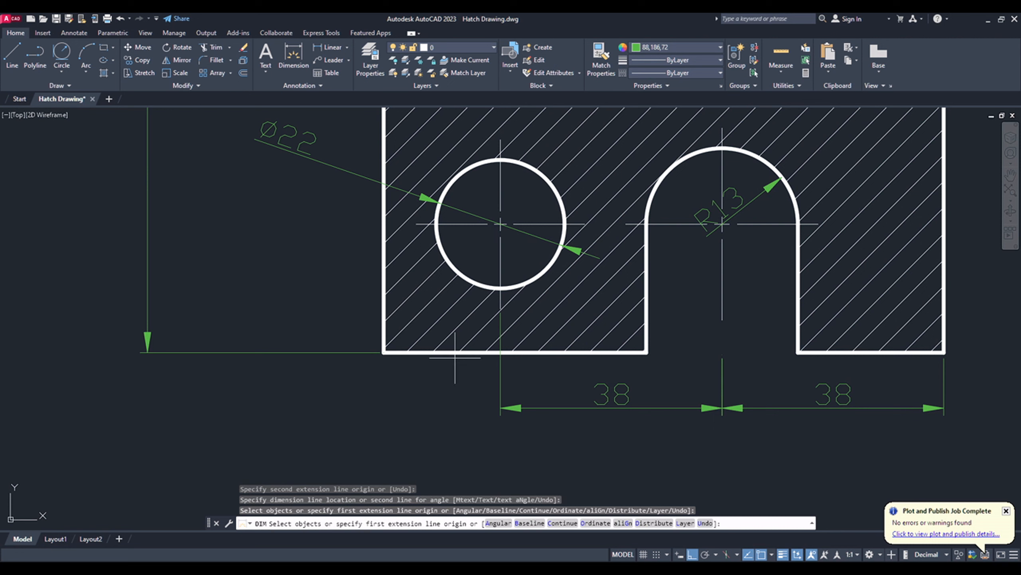
pyautogui.click(385, 352)
pyautogui.click(501, 352)
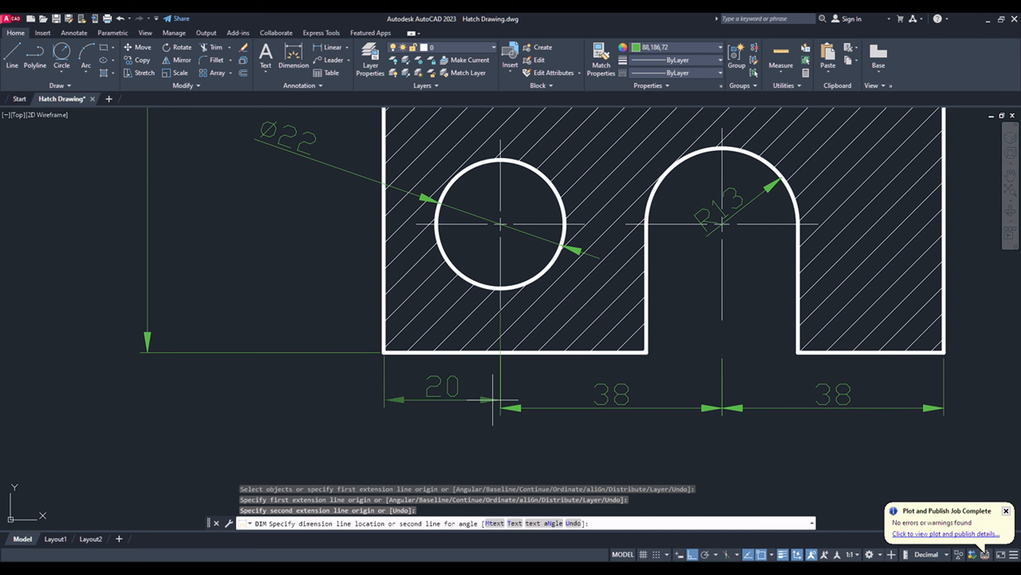
pyautogui.click(458, 408)
# Dimension the vertical distance from the plate's lower right corner to the topmost hole's center, right of the plate
pyautogui.scroll(-6, 458, 408)
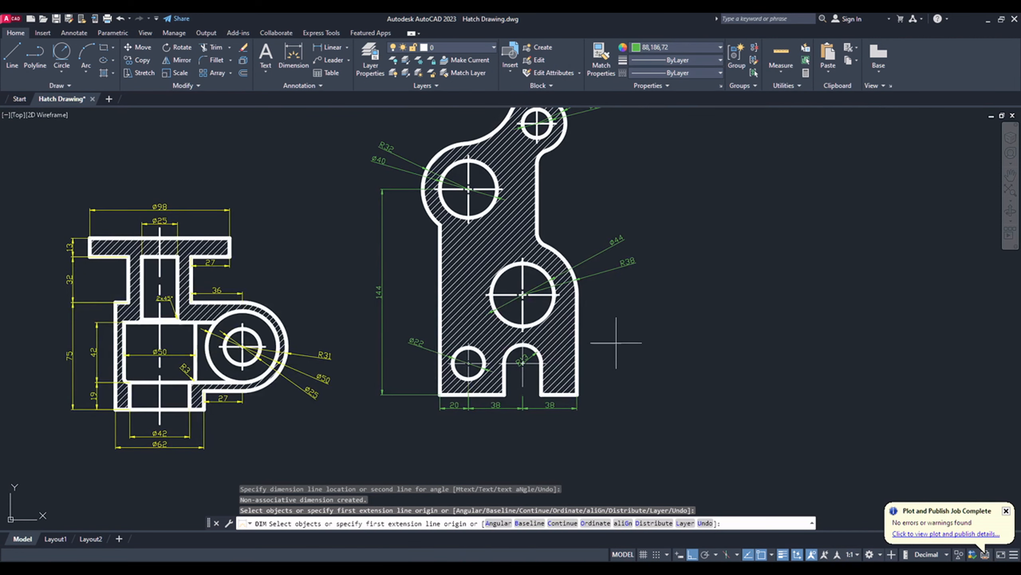
pyautogui.scroll(-3, 622, 326)
pyautogui.scroll(3, 581, 373)
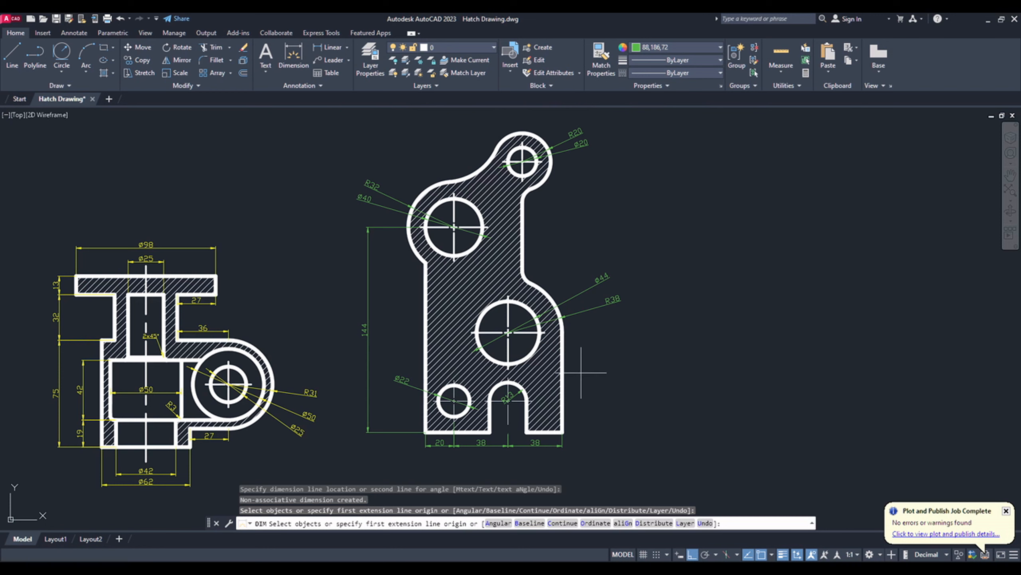
pyautogui.click(563, 432)
pyautogui.click(523, 161)
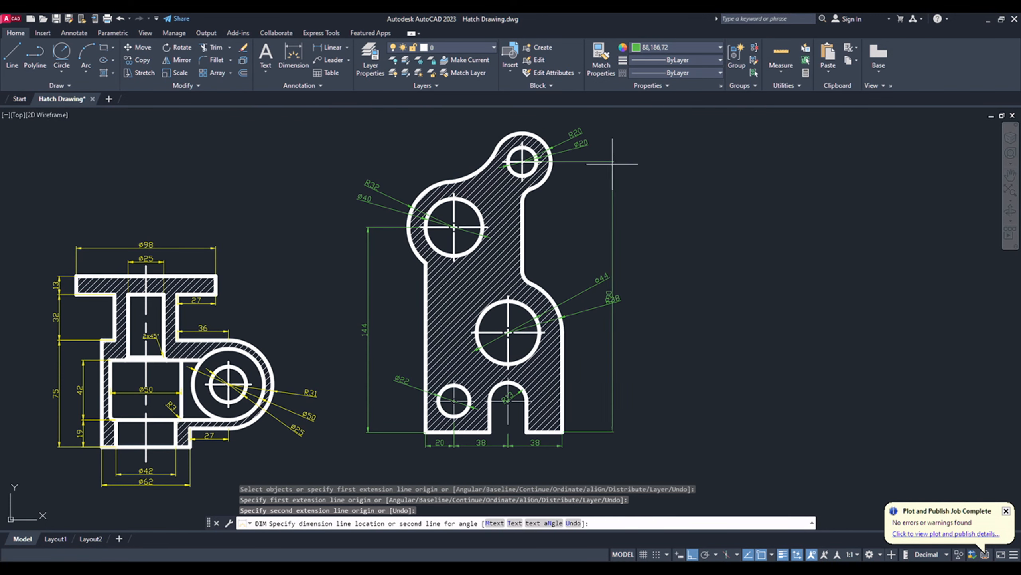
pyautogui.click(667, 177)
# Dimension the vertical distance between the centers of the topmost hole and the large right-hand hole, inside the overall height dimension
pyautogui.scroll(2, 573, 185)
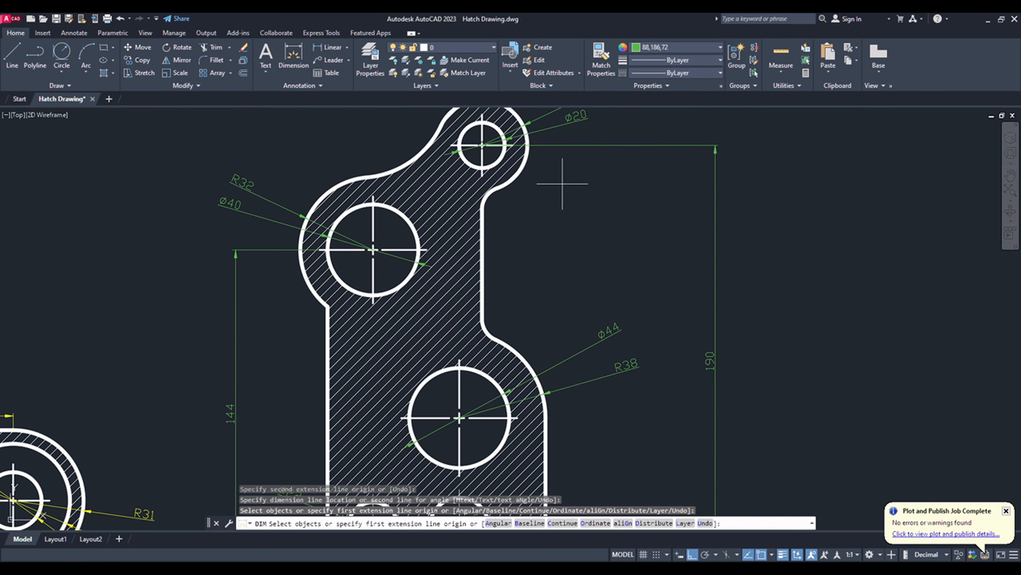
pyautogui.click(482, 145)
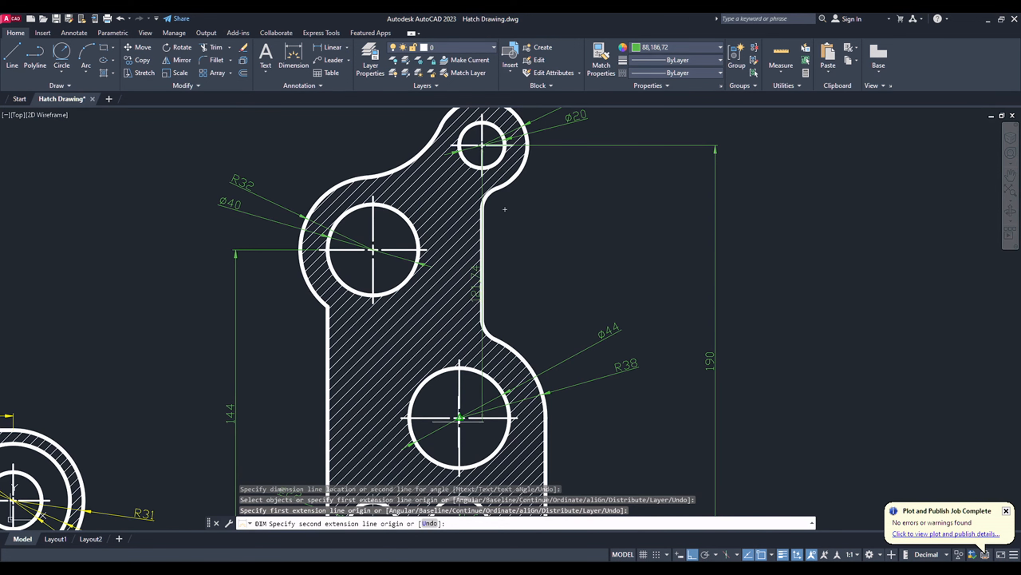
pyautogui.click(459, 418)
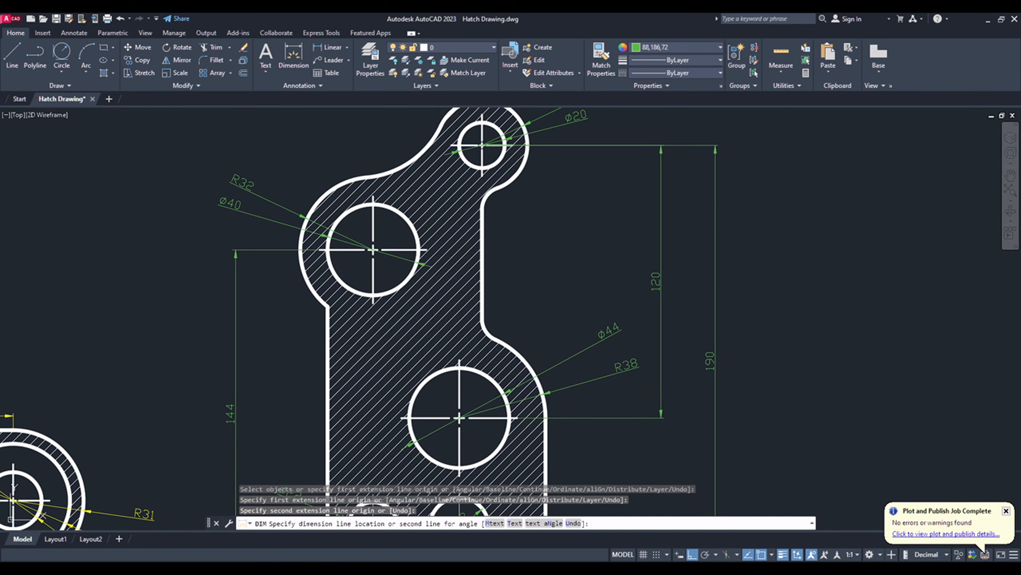
pyautogui.click(660, 376)
# Dimension the vertical distance from the large right-hand hole's center to the slot arc's center, aligned with the dimension above, and finish dimensioning
pyautogui.scroll(-3, 659, 377)
pyautogui.scroll(3, 491, 307)
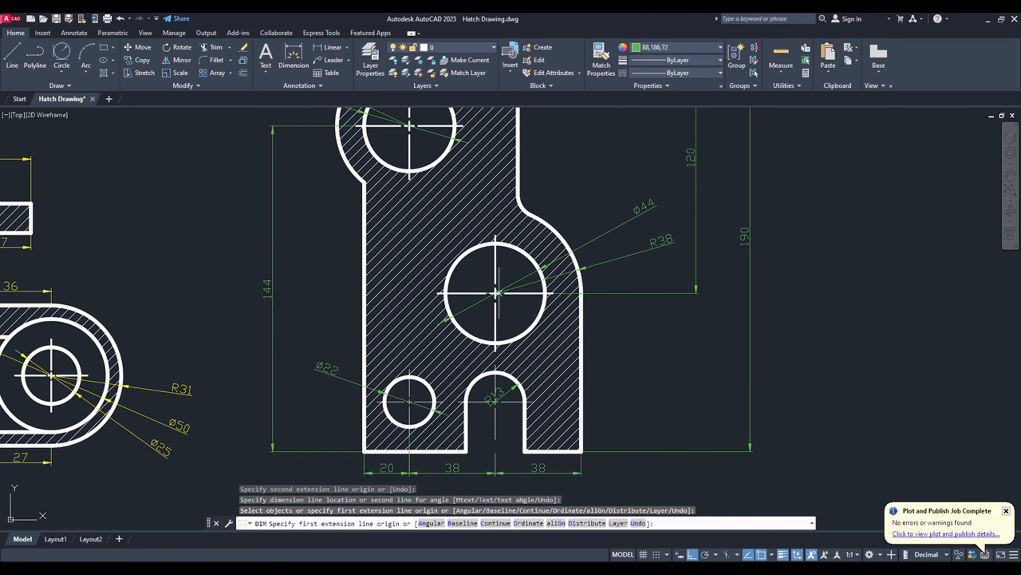
pyautogui.click(495, 293)
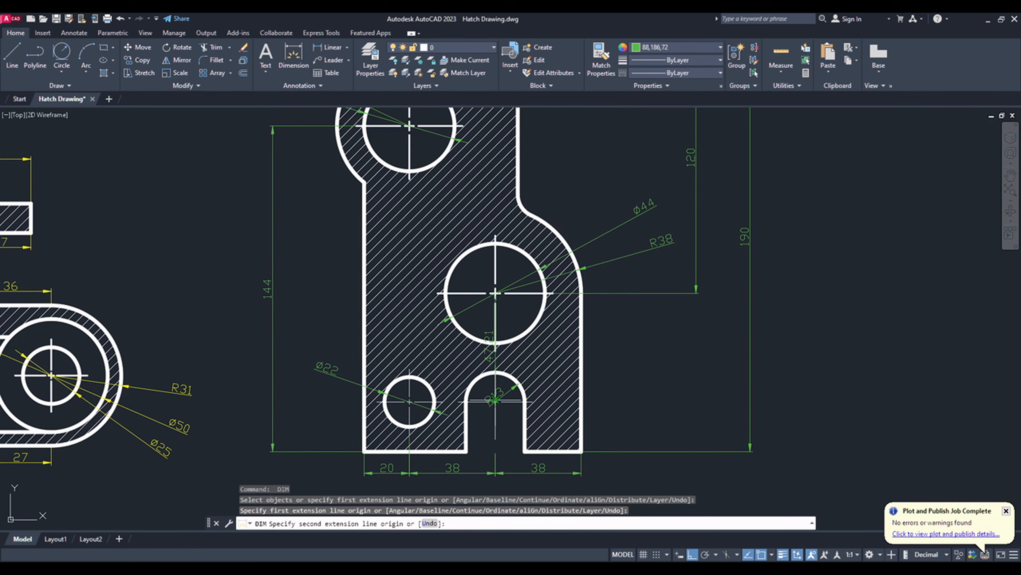
pyautogui.scroll(4, 494, 400)
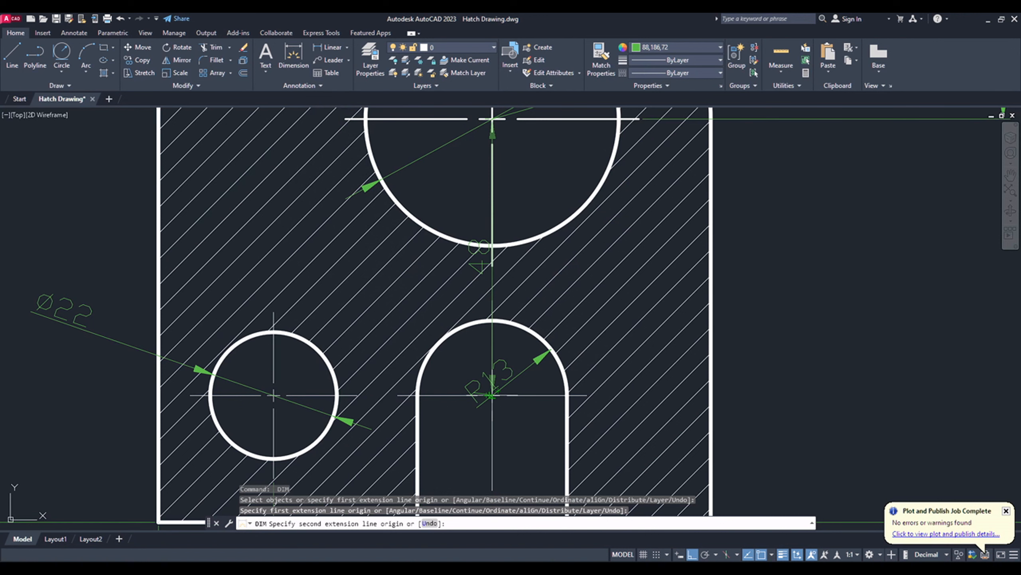
pyautogui.click(492, 396)
pyautogui.scroll(-2, 568, 397)
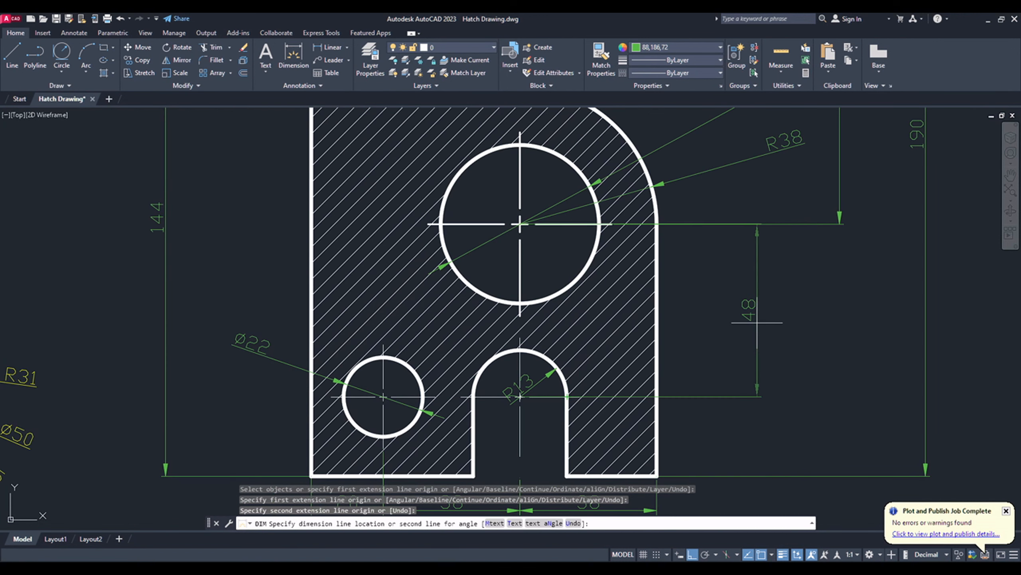
pyautogui.click(839, 224)
pyautogui.press('Return')
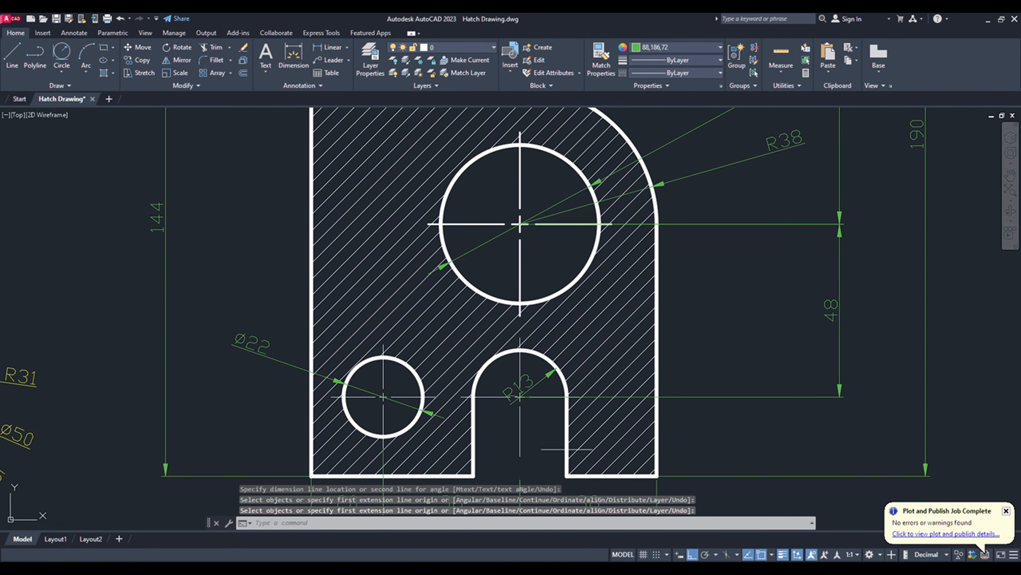
# Match the properties of the large right-hand hole's center mark onto the center marks of the slot arc and the lower left hole
pyautogui.scroll(-2, 599, 406)
pyautogui.scroll(-3, 571, 432)
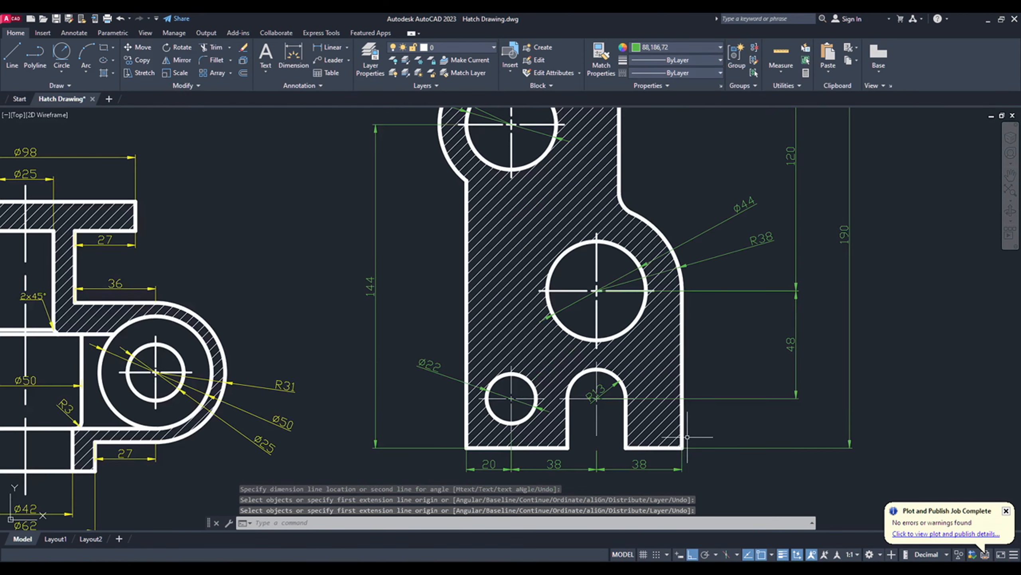
pyautogui.scroll(6, 666, 386)
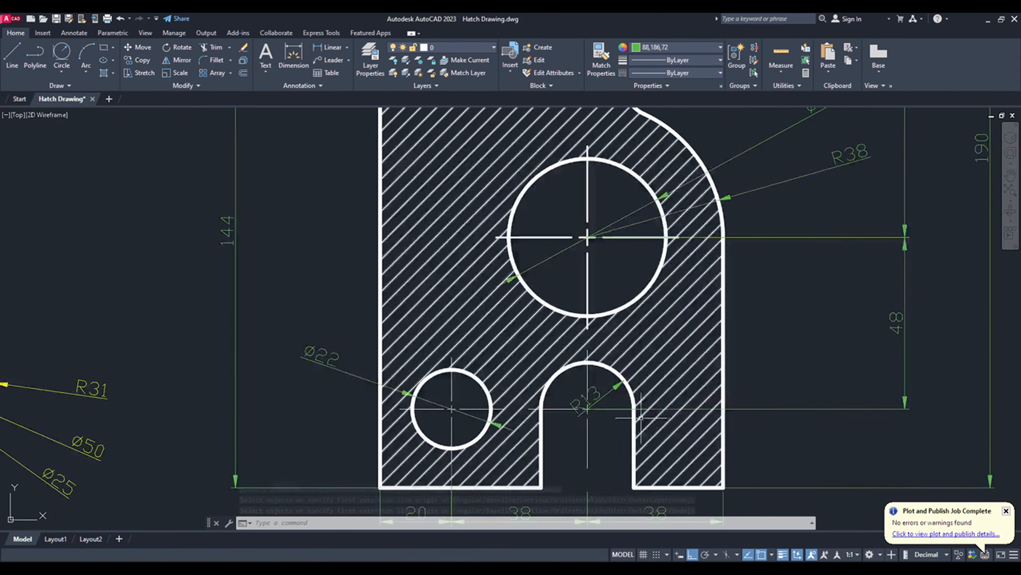
pyautogui.scroll(-2, 619, 405)
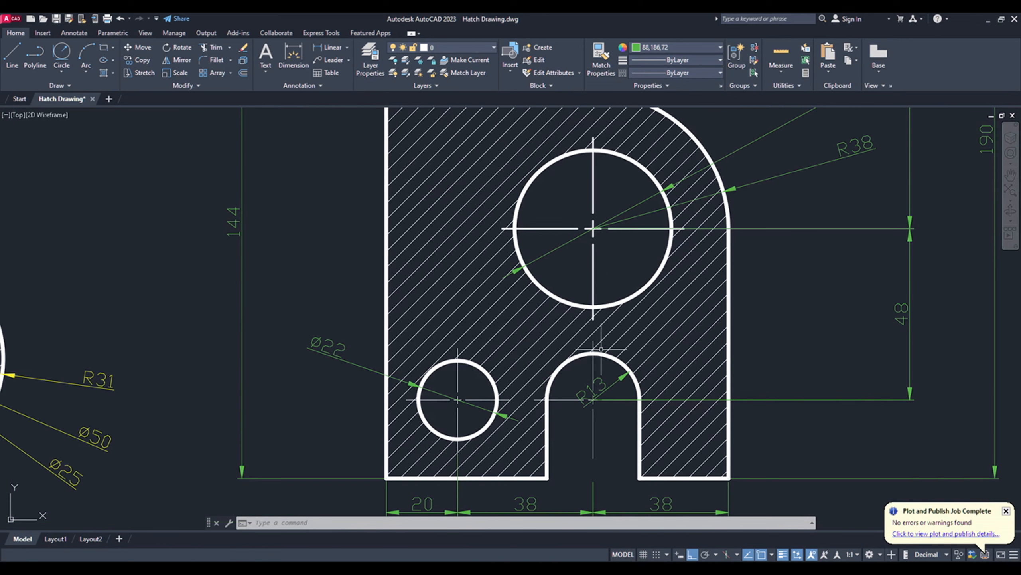
pyautogui.click(601, 58)
pyautogui.click(594, 200)
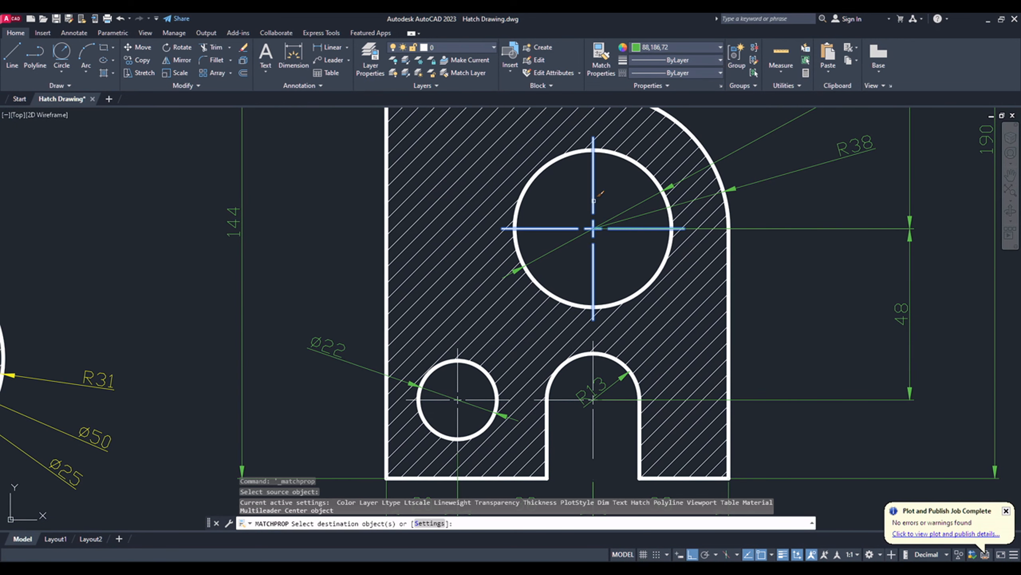
pyautogui.click(593, 418)
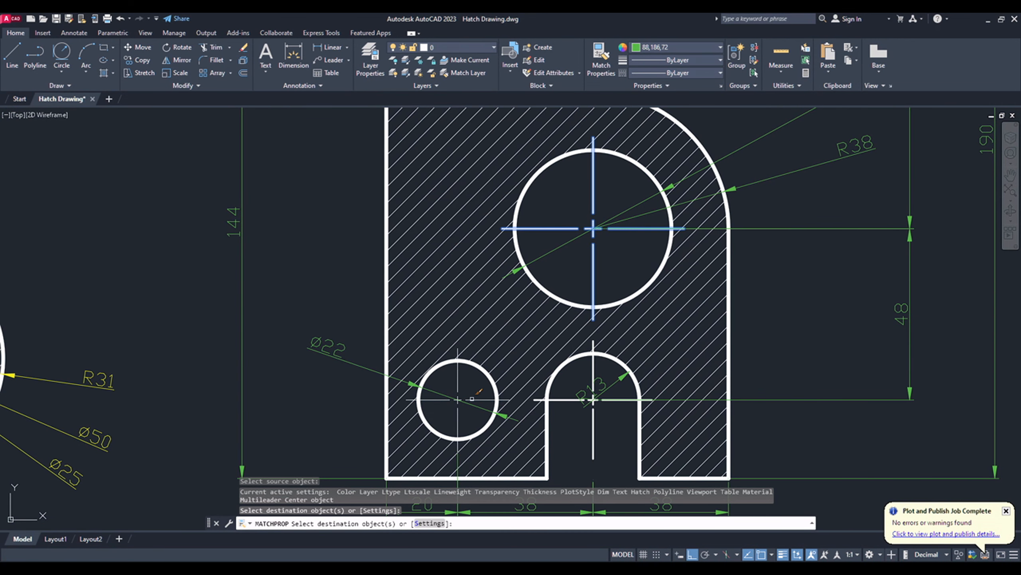
pyautogui.click(457, 383)
pyautogui.press('Escape')
# Examine the finished third hatch figure, and switch to Microsoft Edge to view its reference drawing EX 8.pdf
pyautogui.scroll(-4, 616, 444)
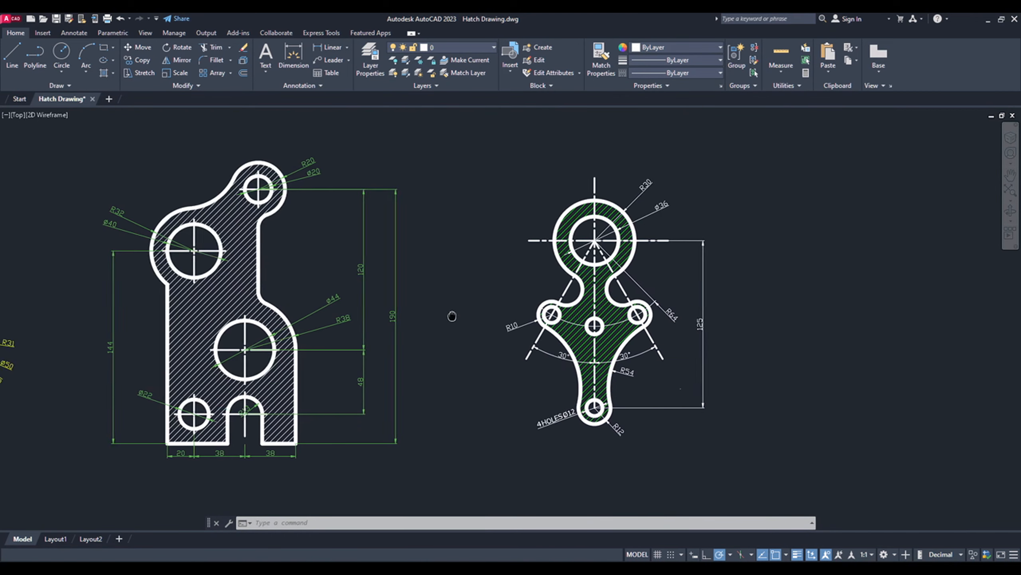
pyautogui.moveTo(453, 316); pyautogui.dragTo(366, 316, button='middle')
pyautogui.scroll(2, 502, 321)
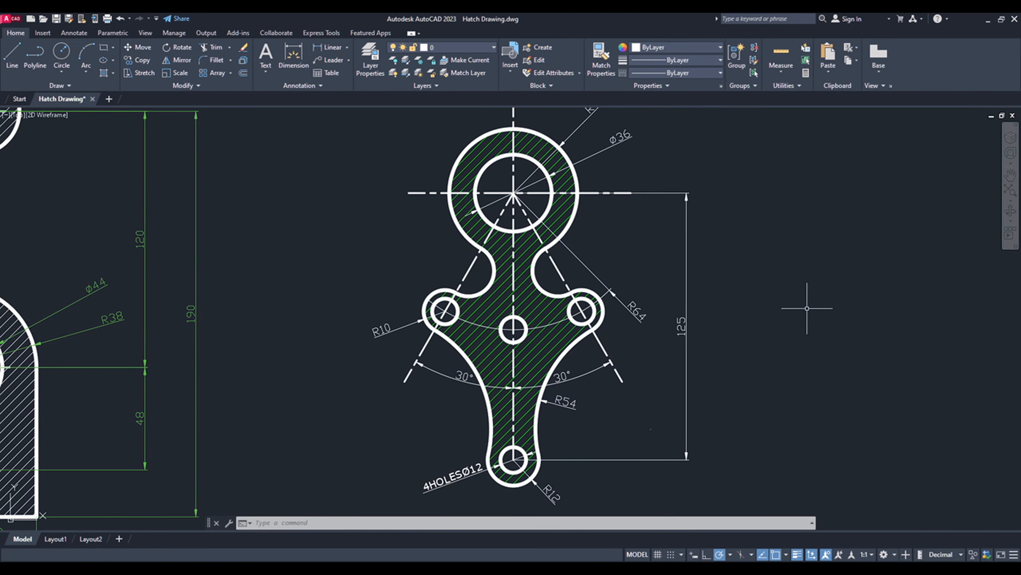
pyautogui.moveTo(806, 308); pyautogui.dragTo(817, 310, button='middle')
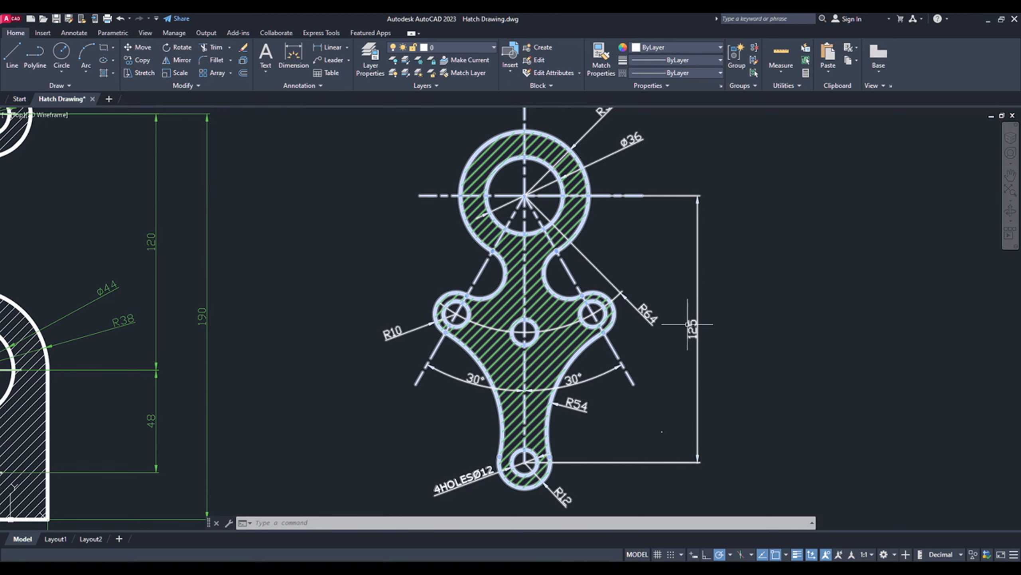
pyautogui.moveTo(782, 342); pyautogui.dragTo(66, 337, button='middle')
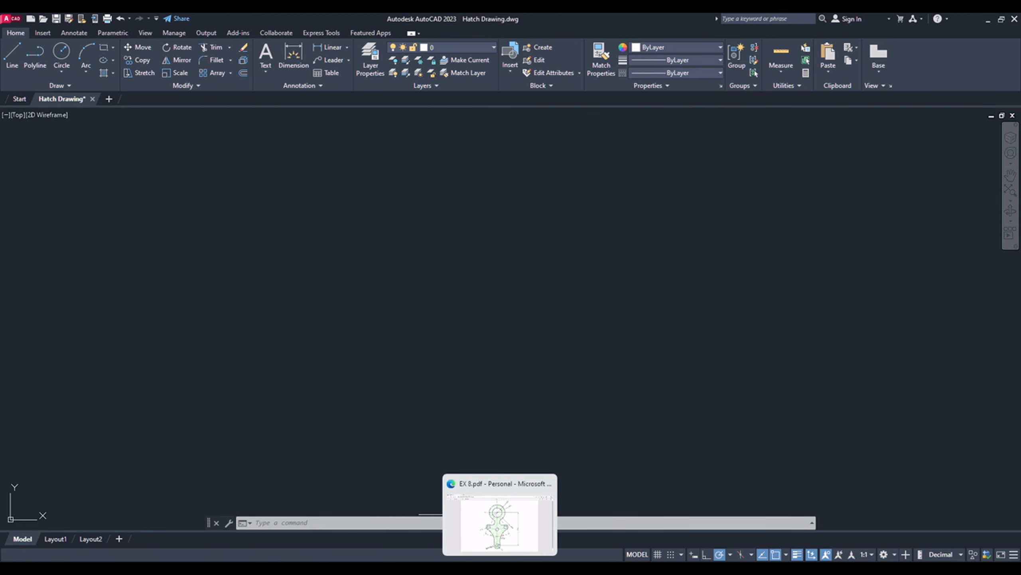
pyautogui.click(499, 521)
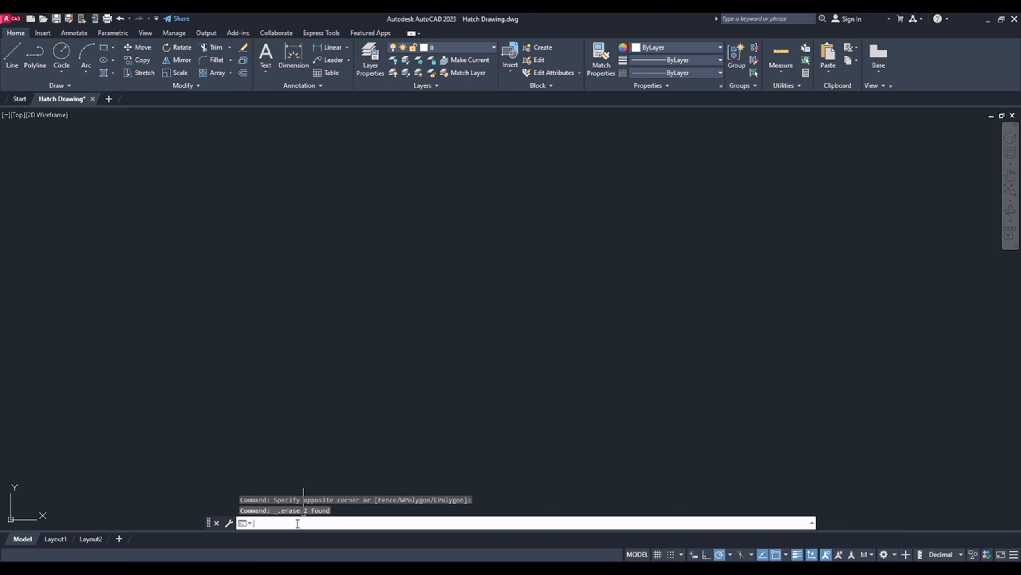
# Draw a circle of radius 30 in an empty area of the drawing for the third figure's head
pyautogui.write('c')
pyautogui.press('Return')
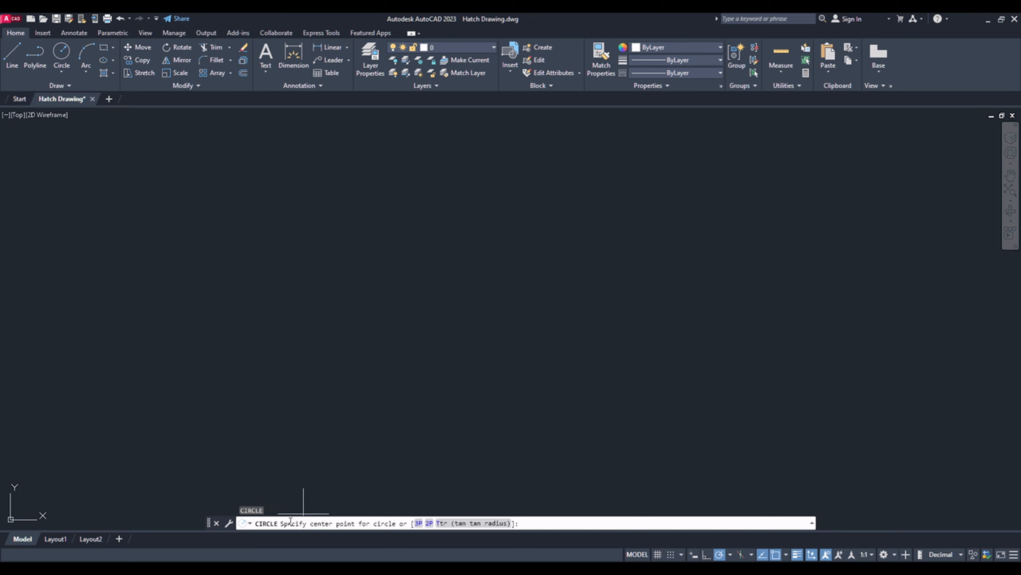
pyautogui.click(392, 244)
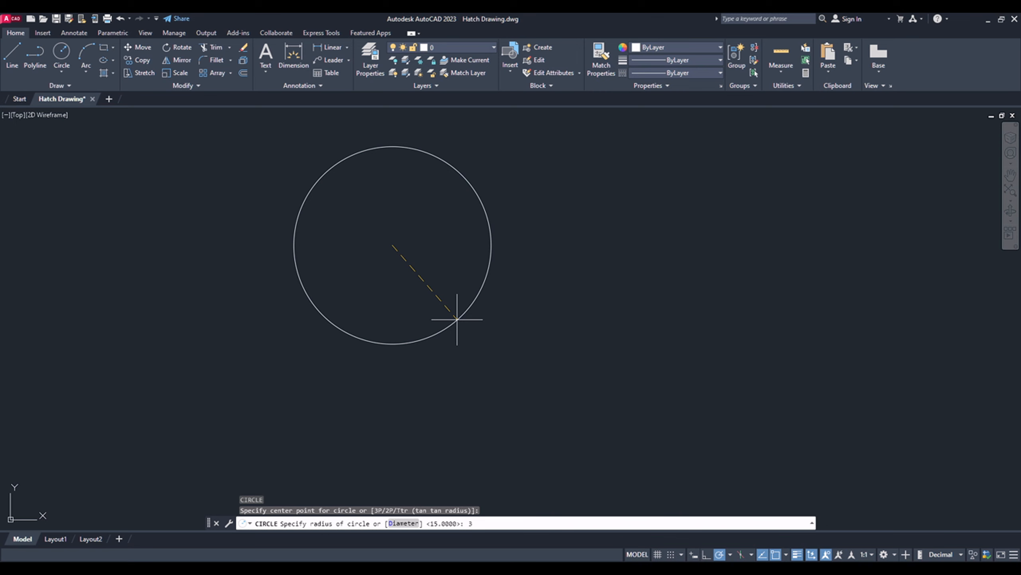
pyautogui.press('Return')
pyautogui.scroll(2, 342, 231)
pyautogui.scroll(-2, 529, 318)
pyautogui.scroll(2, 471, 289)
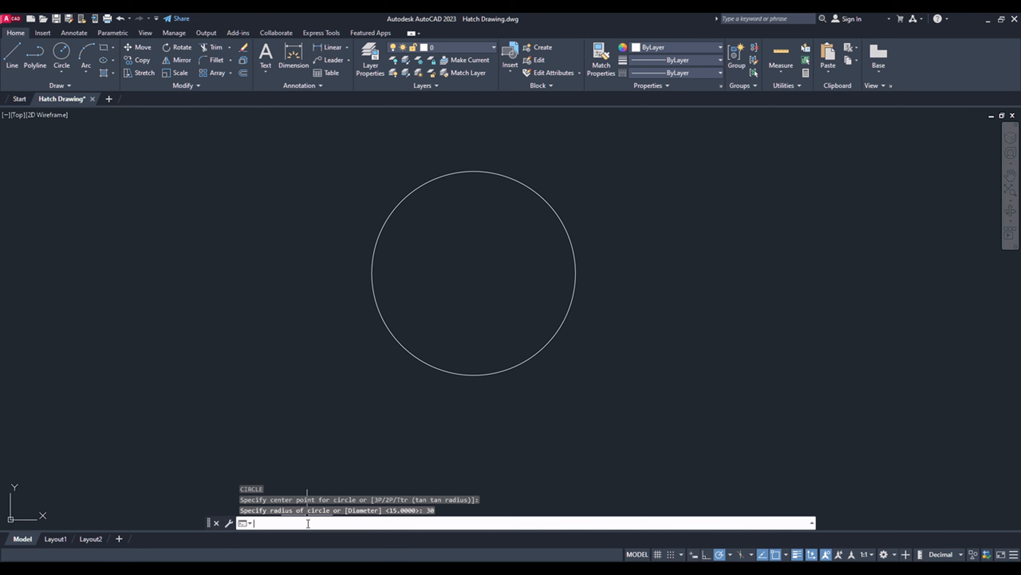
# Draw a concentric circle of diameter 36 inside the radius 30 circle
pyautogui.press('Return')
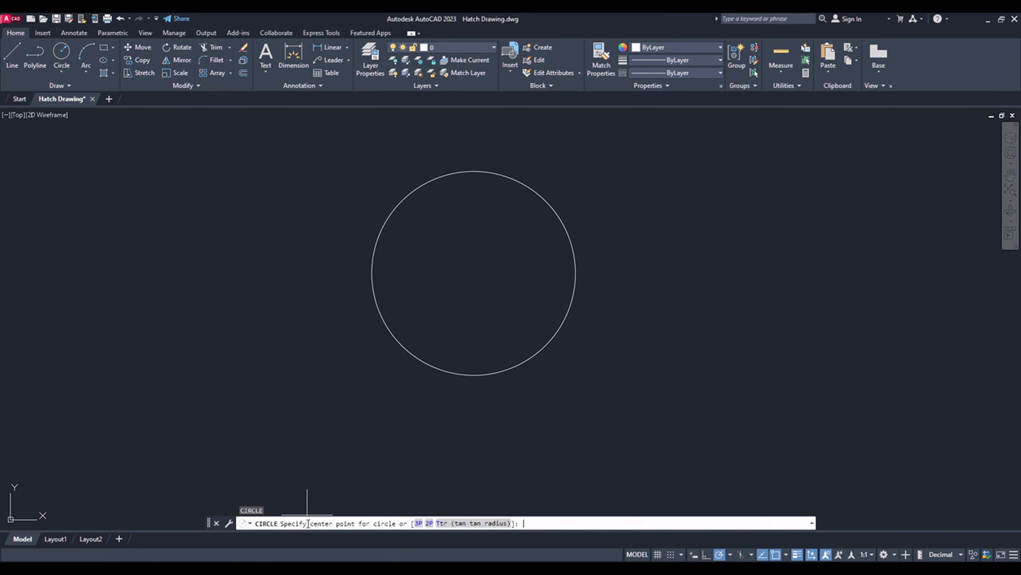
pyautogui.click(473, 272)
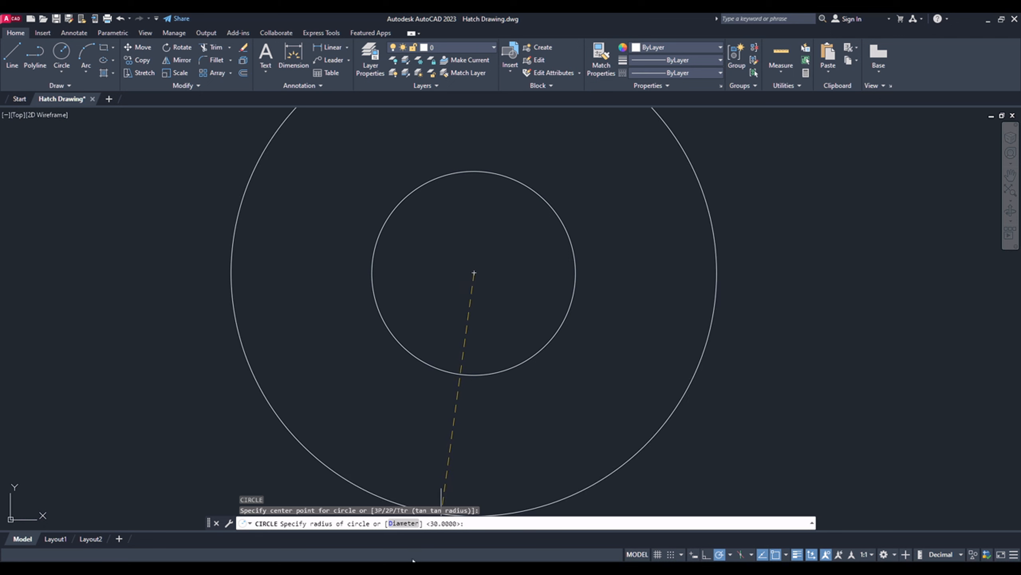
pyautogui.click(403, 523)
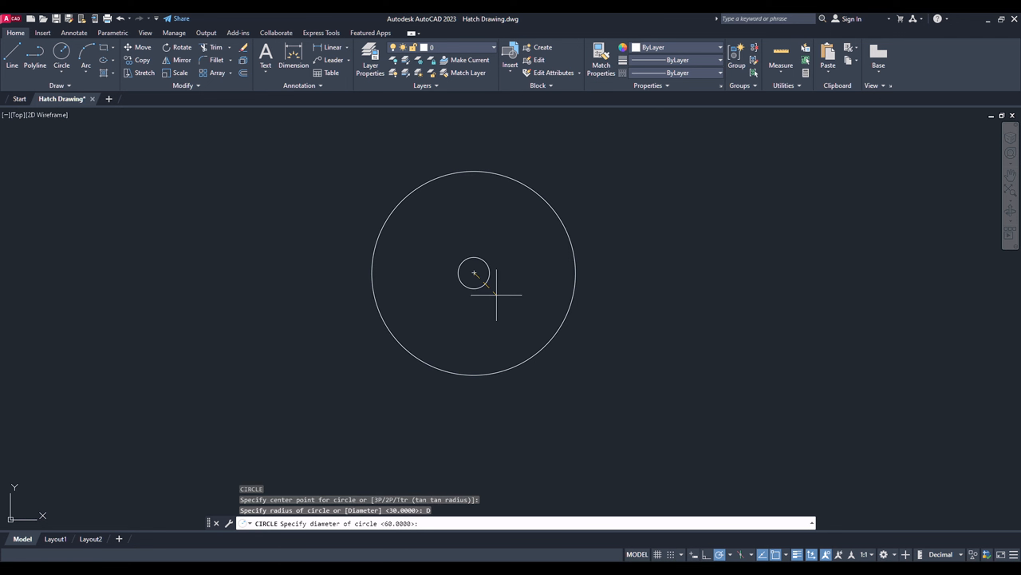
pyautogui.write('36')
pyautogui.press('Return')
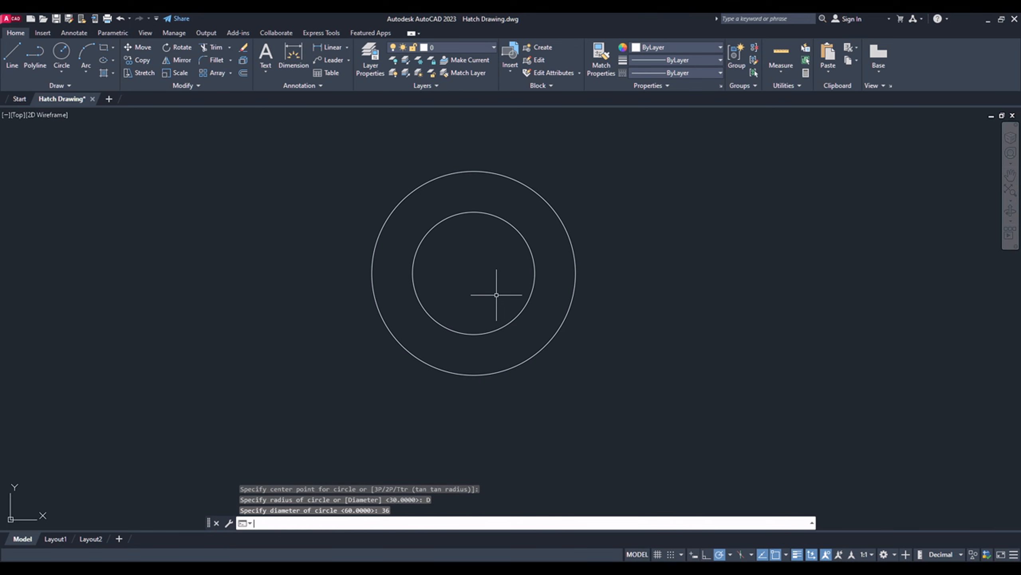
# Consult EX 8.pdf for the hole arc, and draw a circle of radius 64 concentric with the two existing circles
pyautogui.click(501, 519)
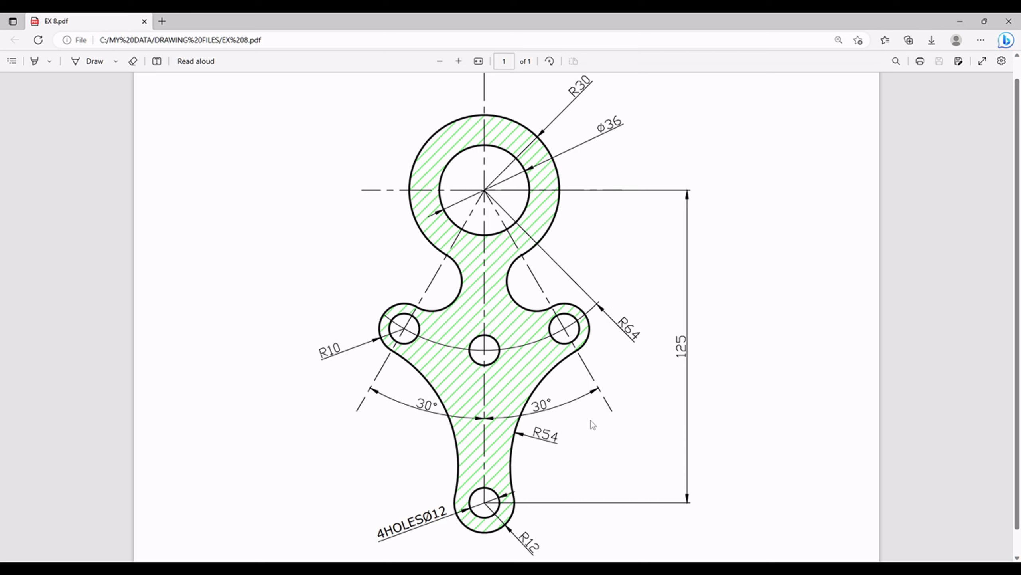
pyautogui.hotkey('alt', 'Tab')
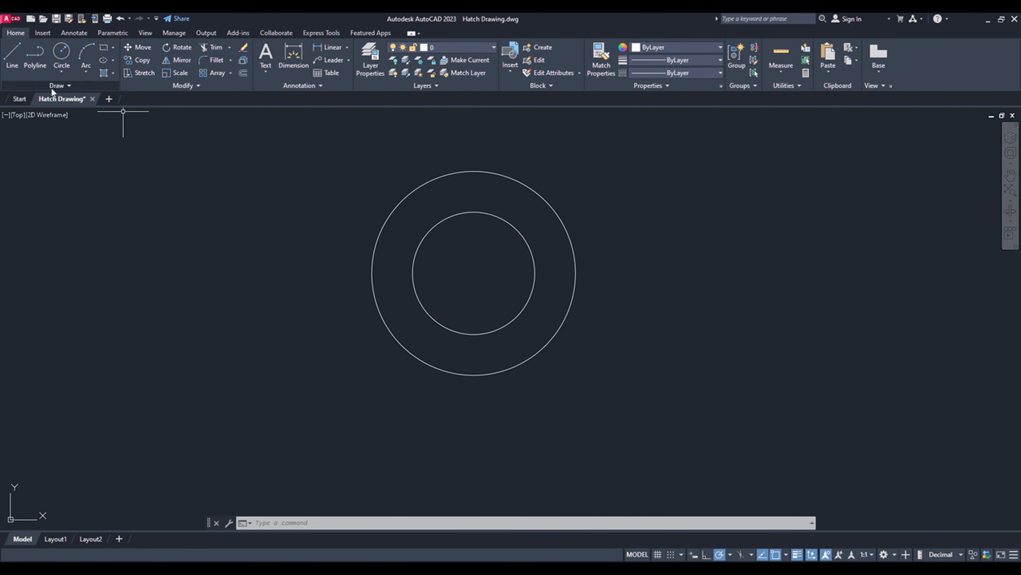
pyautogui.click(58, 71)
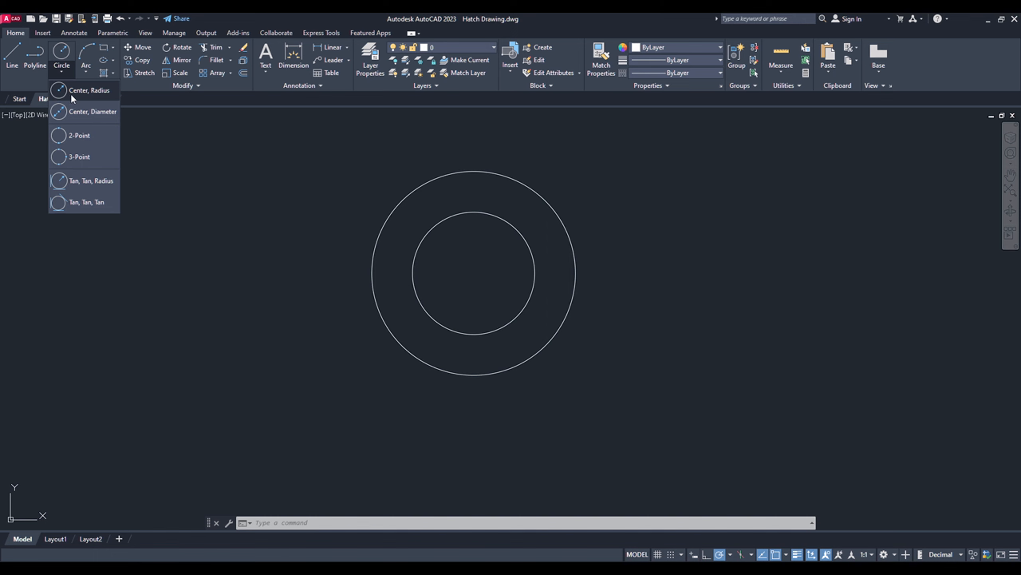
pyautogui.click(70, 94)
pyautogui.click(474, 273)
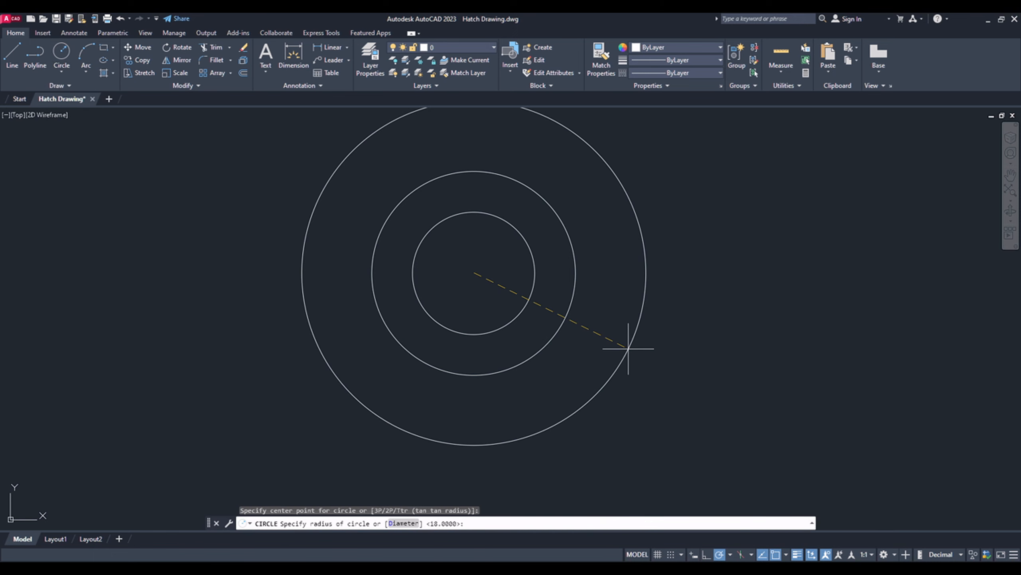
pyautogui.press('Return')
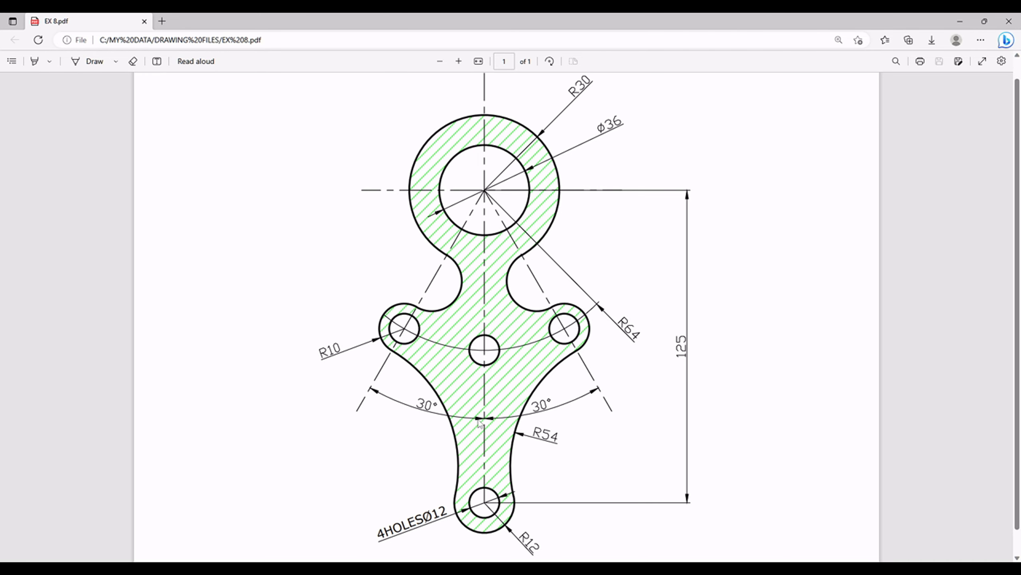
# Draw a line from the circles' common center down to the right, 30° from vertical, extending beyond the radius 64 circle
pyautogui.click(516, 562)
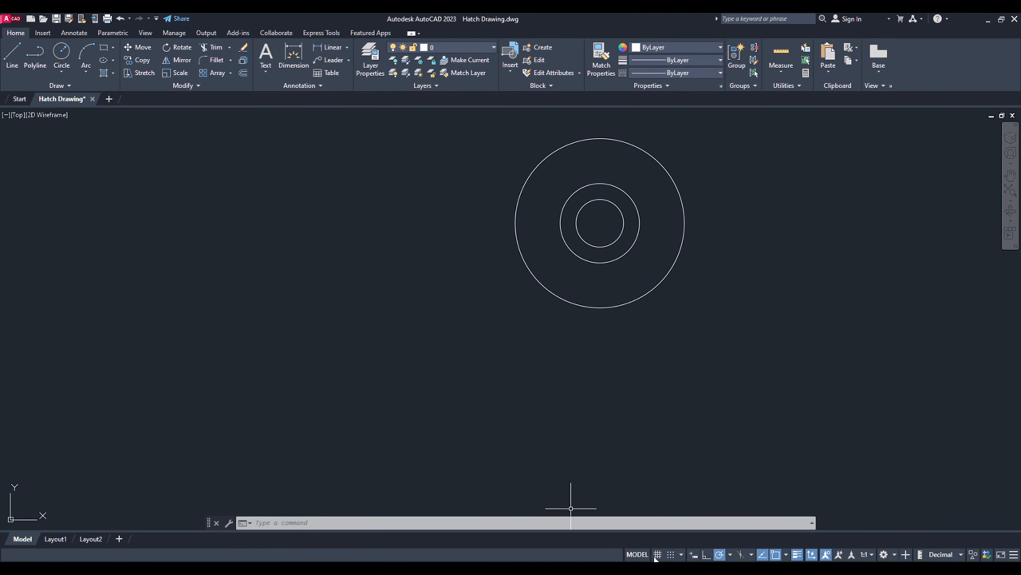
pyautogui.rightClick(721, 558)
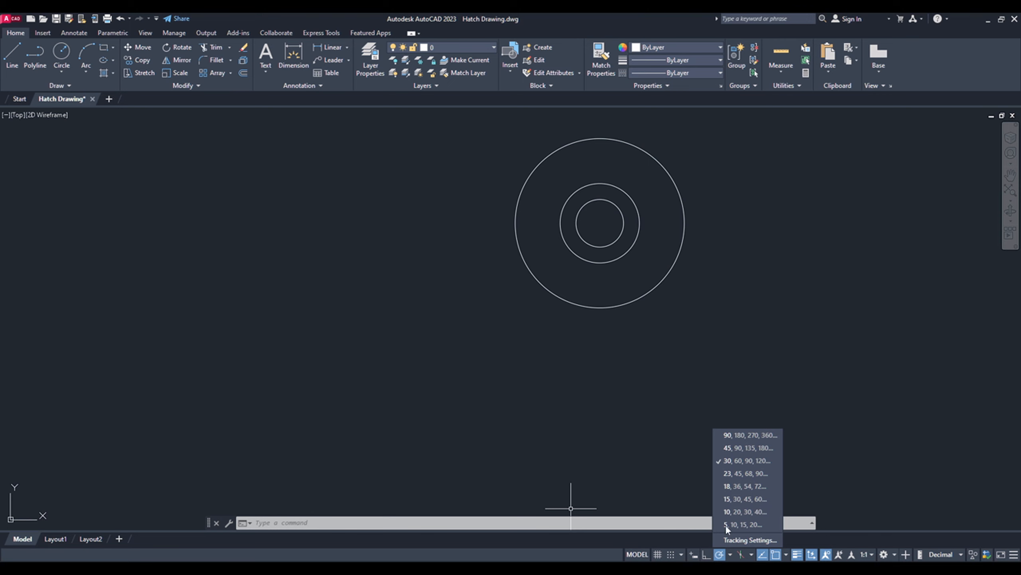
pyautogui.click(293, 290)
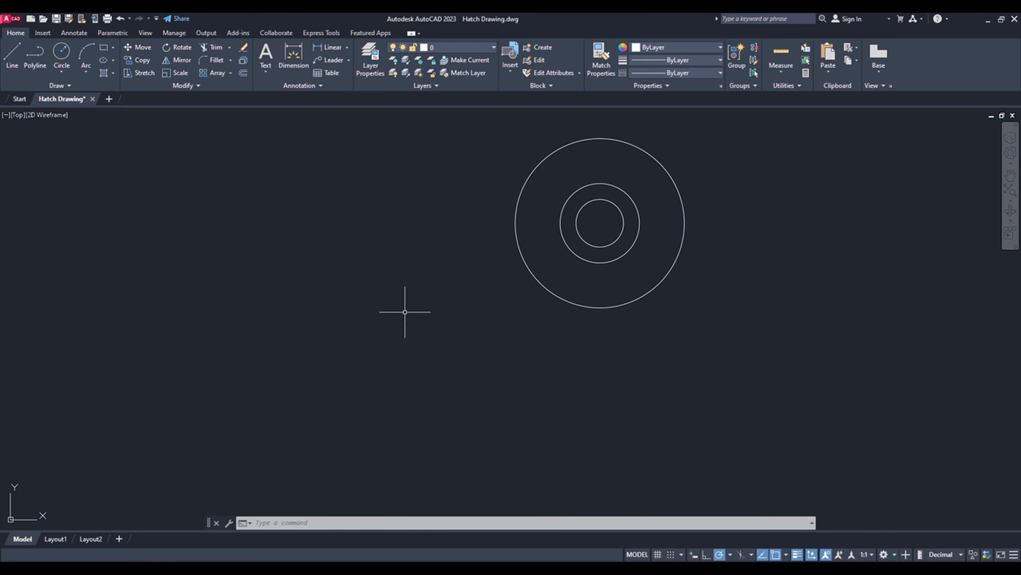
pyautogui.click(12, 55)
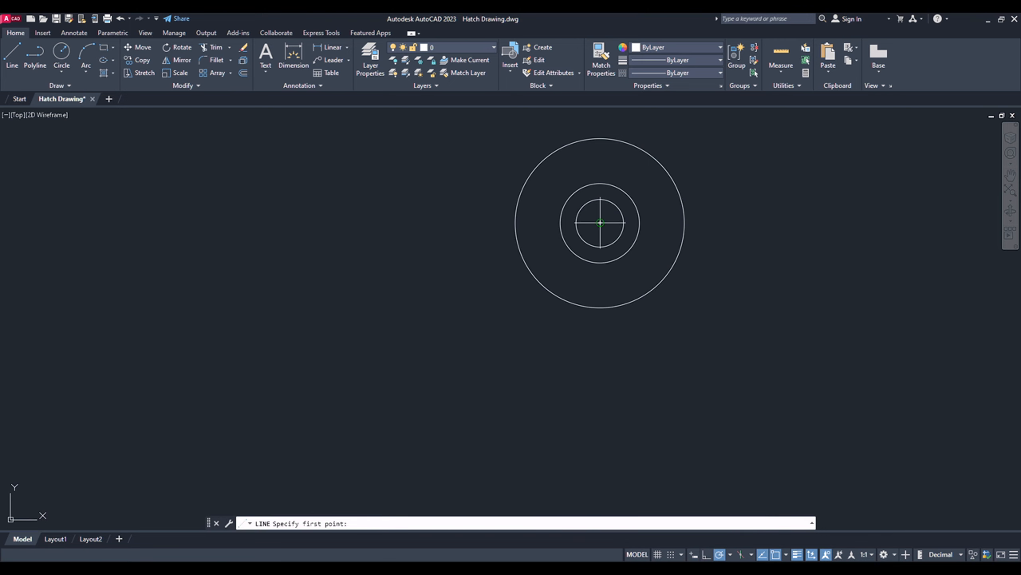
pyautogui.click(600, 223)
pyautogui.scroll(-3, 499, 228)
pyautogui.scroll(3, 529, 282)
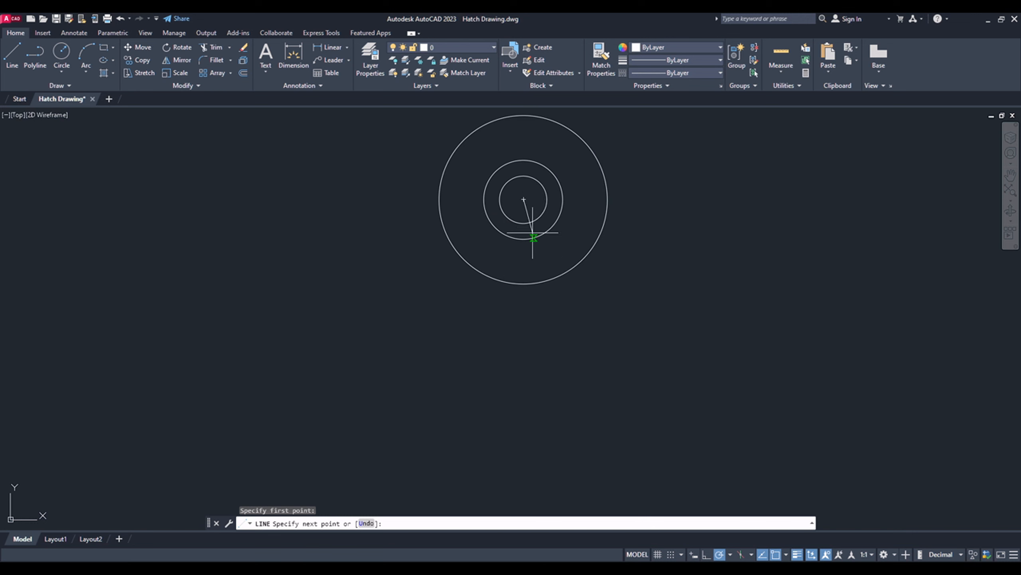
pyautogui.scroll(2, 523, 167)
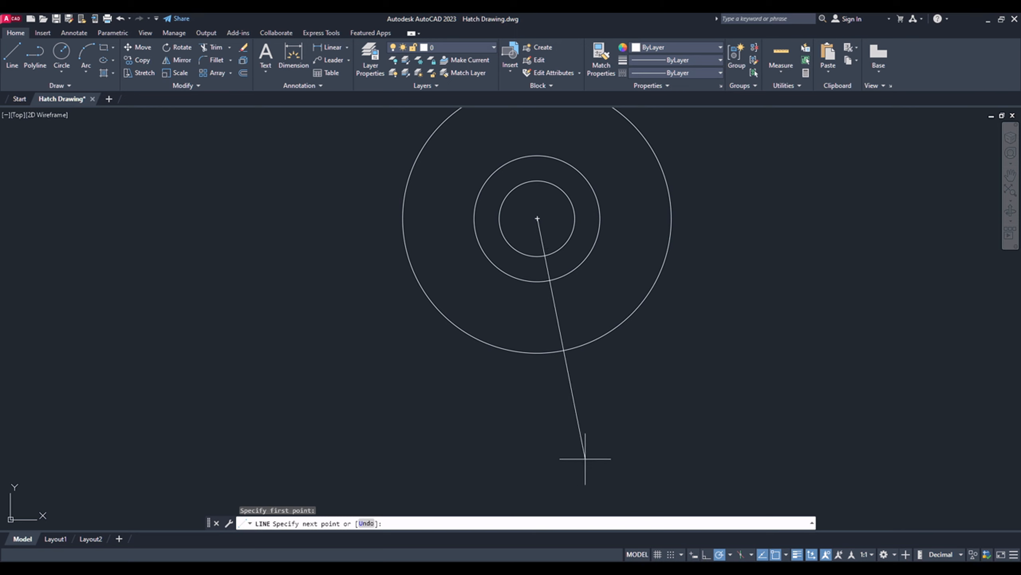
pyautogui.click(646, 402)
pyautogui.press('Escape')
pyautogui.moveTo(714, 418); pyautogui.dragTo(669, 434, button='middle')
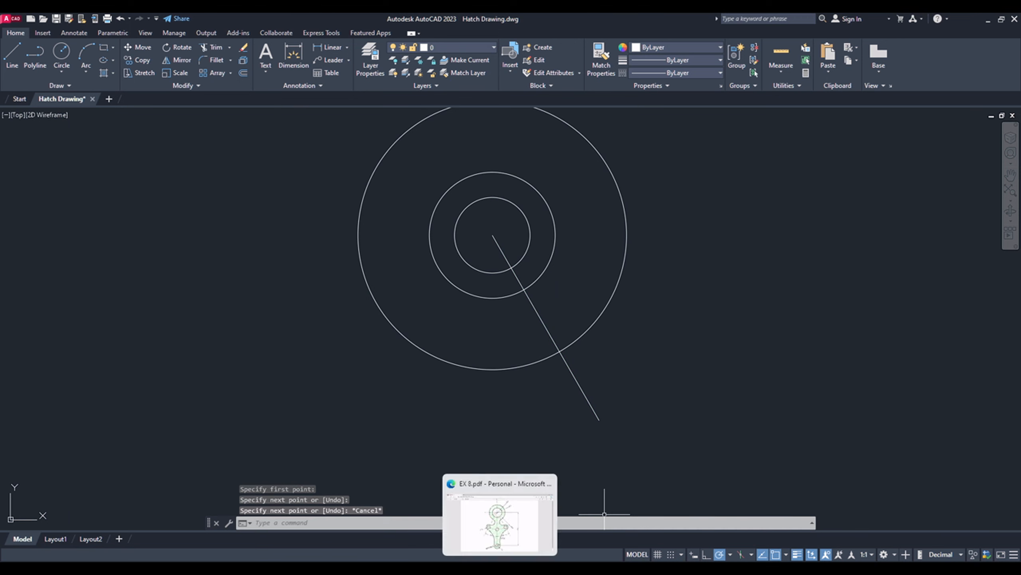
# Consult EX 8.pdf for the lobe, and draw a circle of radius 10 where the angled line crosses the radius 64 circle
pyautogui.click(500, 567)
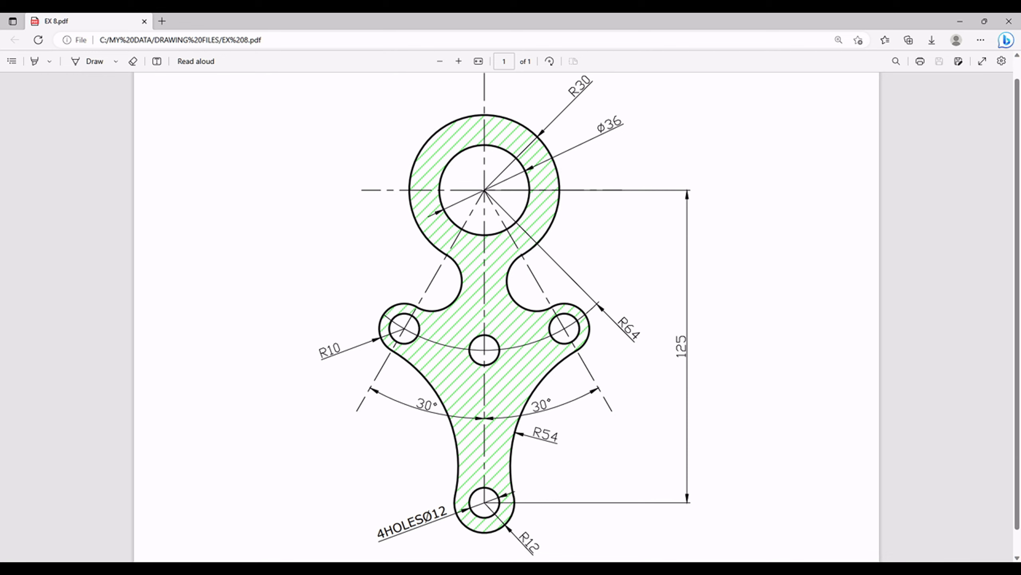
pyautogui.click(501, 568)
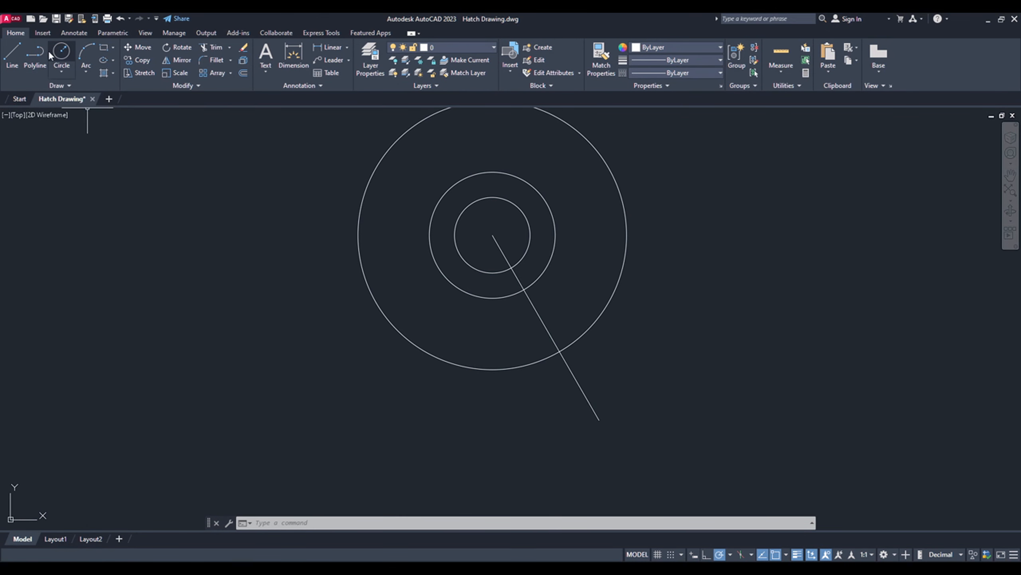
pyautogui.click(61, 54)
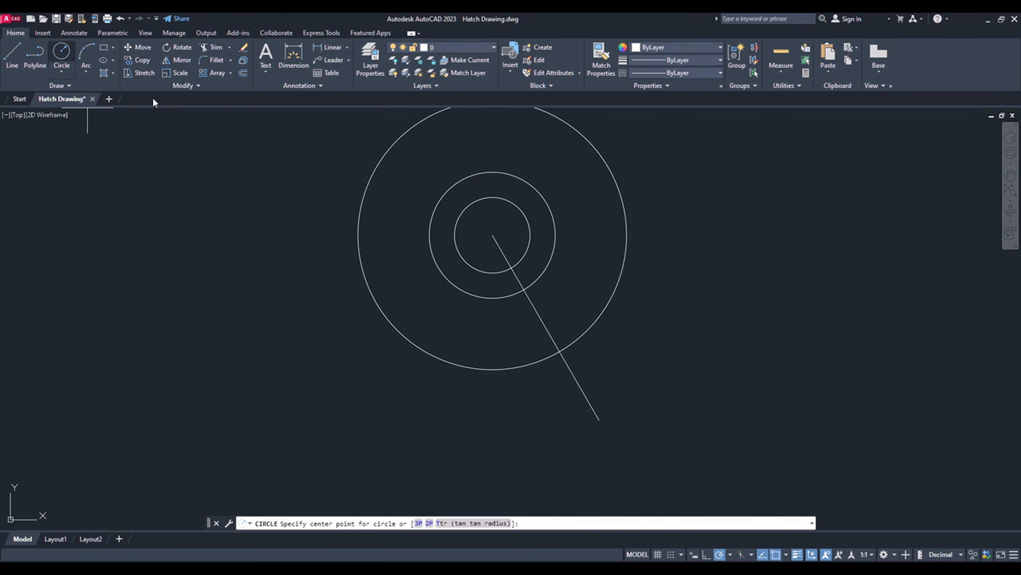
pyautogui.click(559, 351)
pyautogui.write('10')
pyautogui.press('Return')
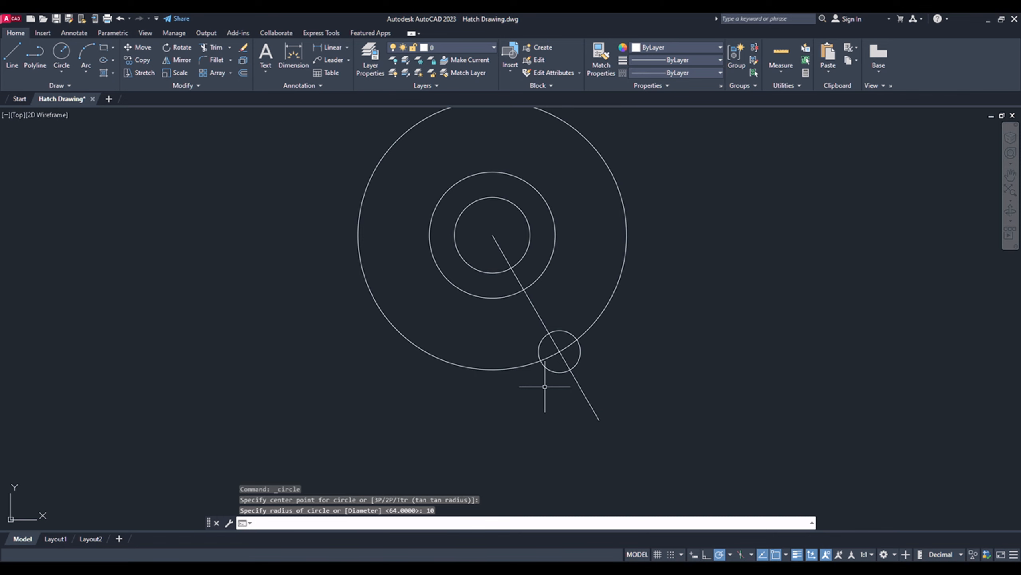
# Draw a hole circle of diameter 12 concentric with the radius 10 circle on the angled line
pyautogui.click(61, 54)
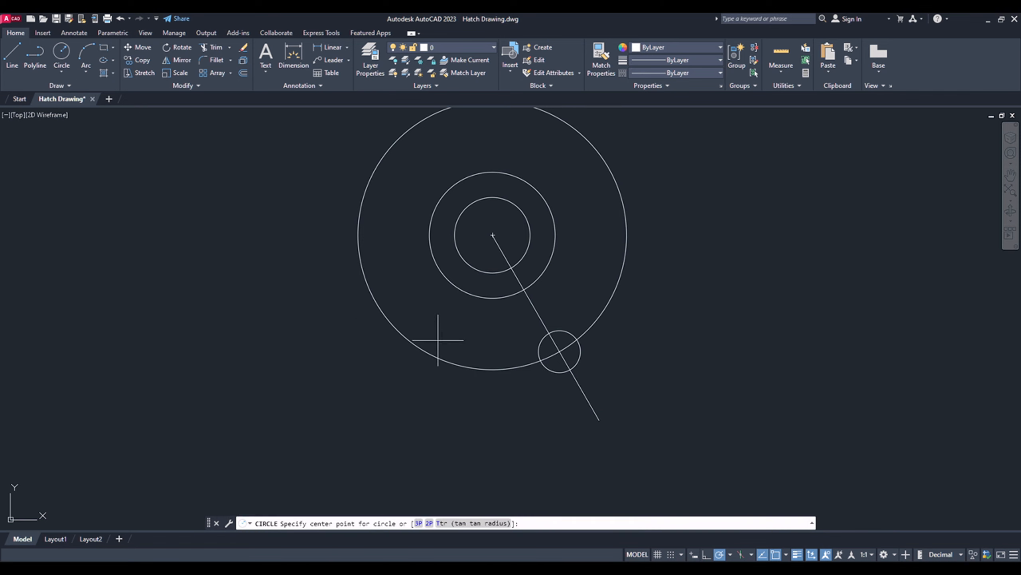
pyautogui.click(559, 351)
pyautogui.write('d')
pyautogui.press('Return')
pyautogui.write('12')
pyautogui.press('Return')
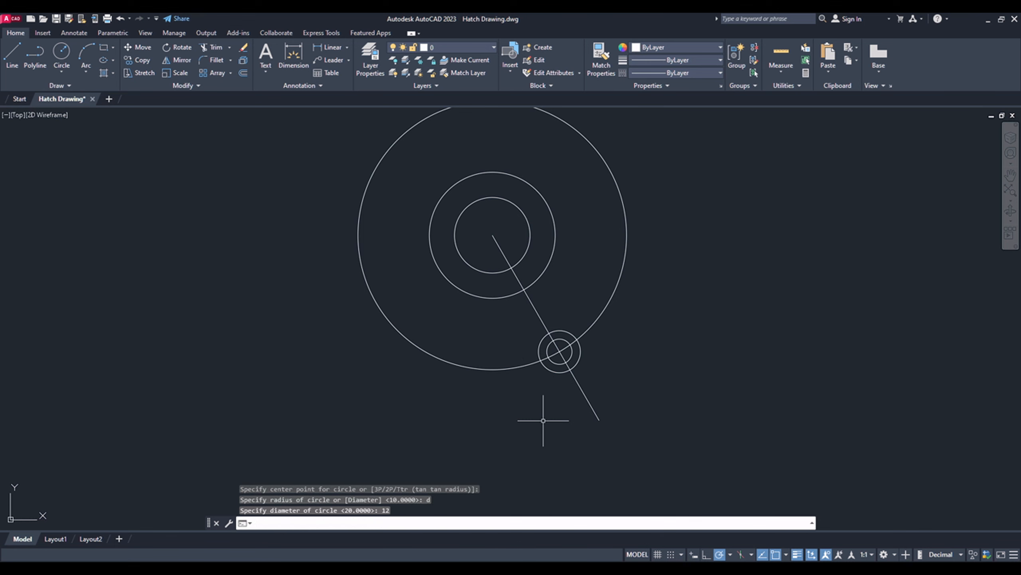
# Consult EX 8.pdf, and draw a two-point circle between the radius 10 and radius 30 circles where the angled line crosses their facing edges
pyautogui.scroll(2, 497, 330)
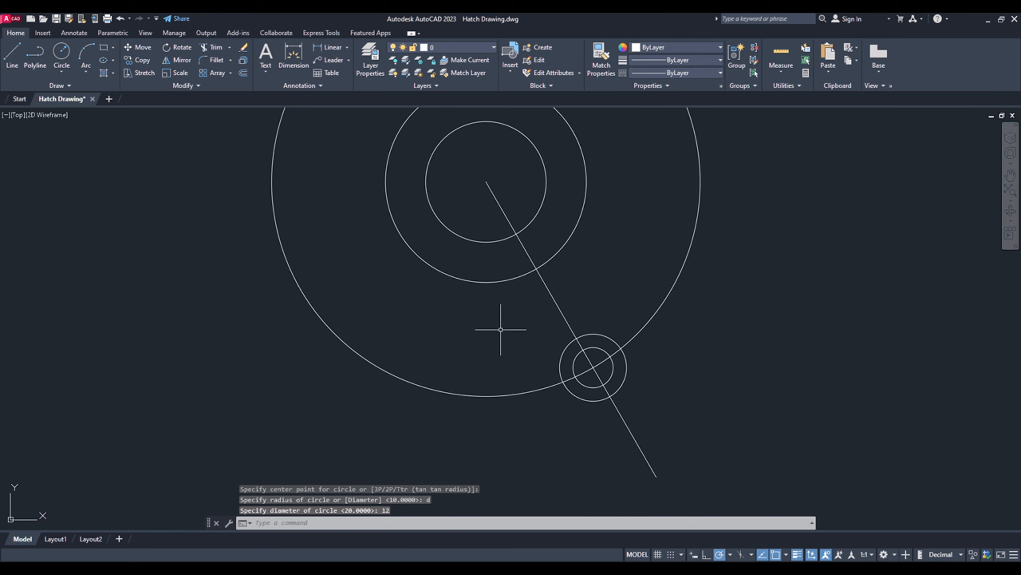
pyautogui.hotkey('alt', 'Tab')
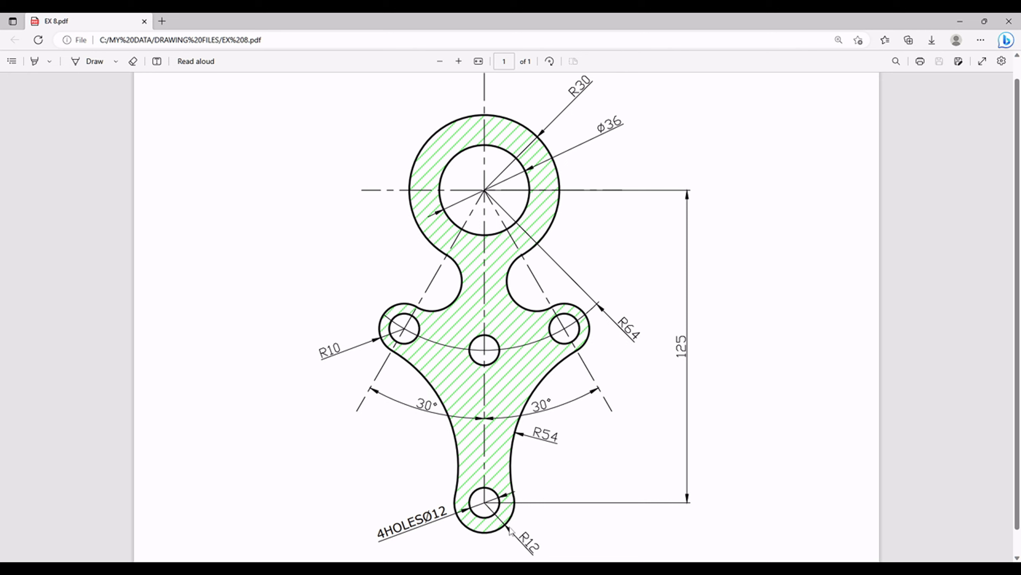
pyautogui.hotkey('alt', 'Tab')
pyautogui.click(69, 70)
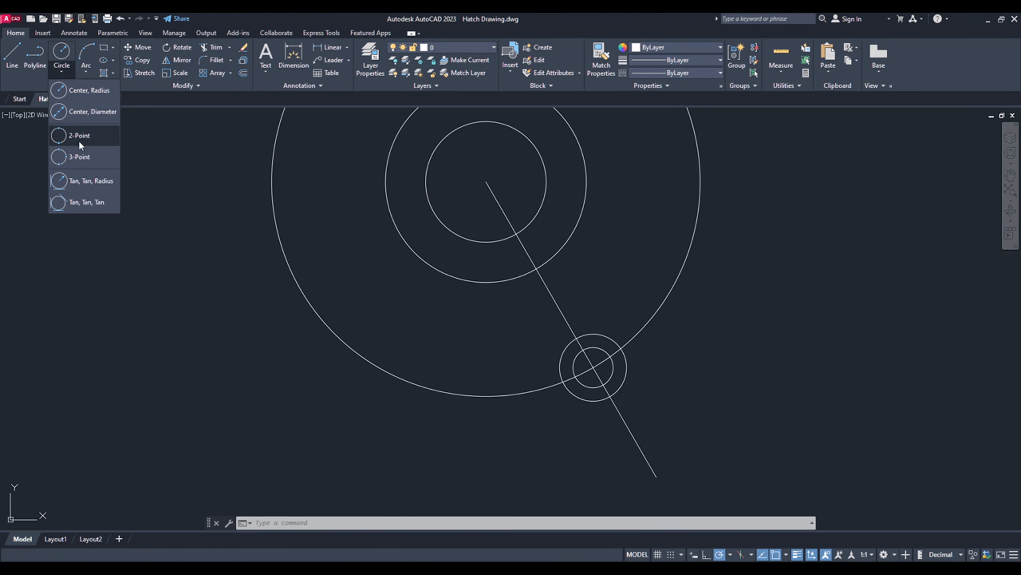
pyautogui.click(82, 141)
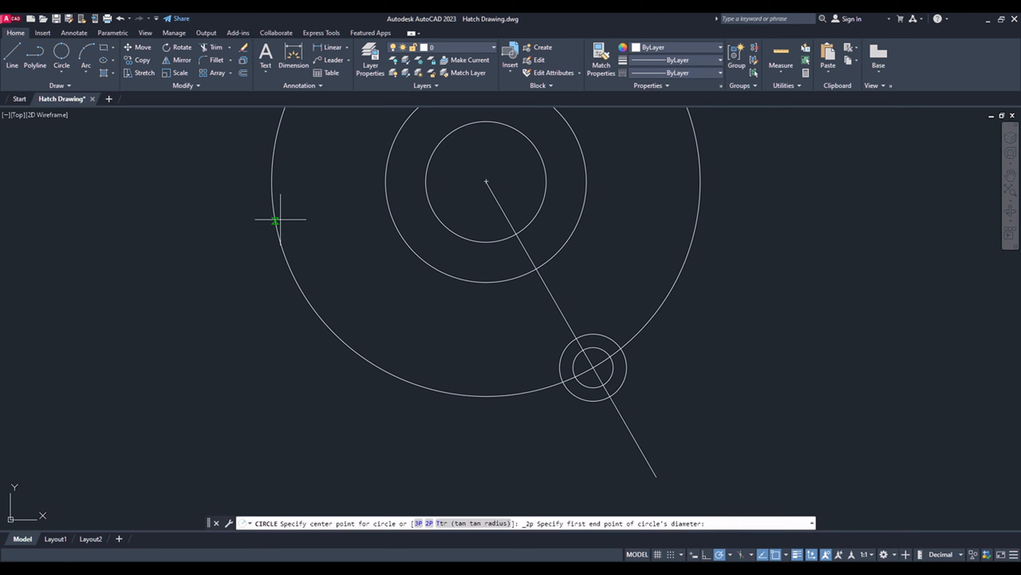
pyautogui.click(577, 338)
pyautogui.click(536, 268)
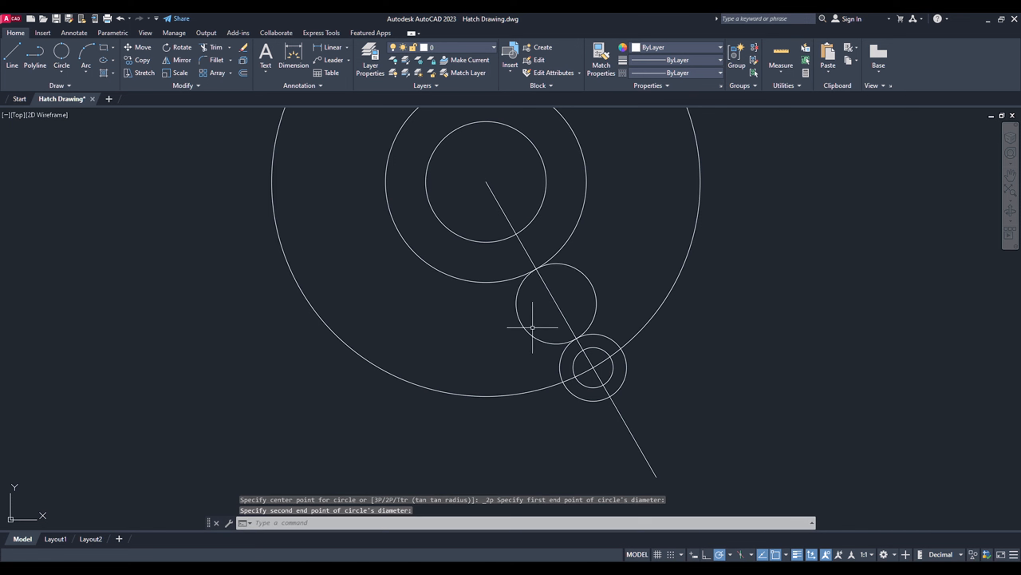
# Mirror the angled line, the two-point circle, and the lobe and hole circles about the vertical axis through the large circles' center, keeping the originals
pyautogui.scroll(-2, 639, 412)
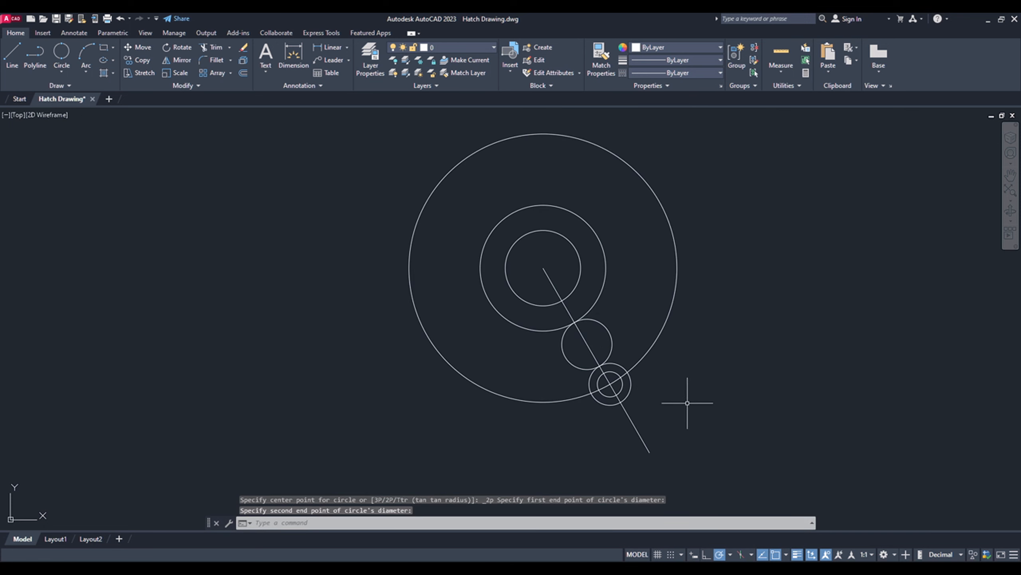
pyautogui.click(614, 375)
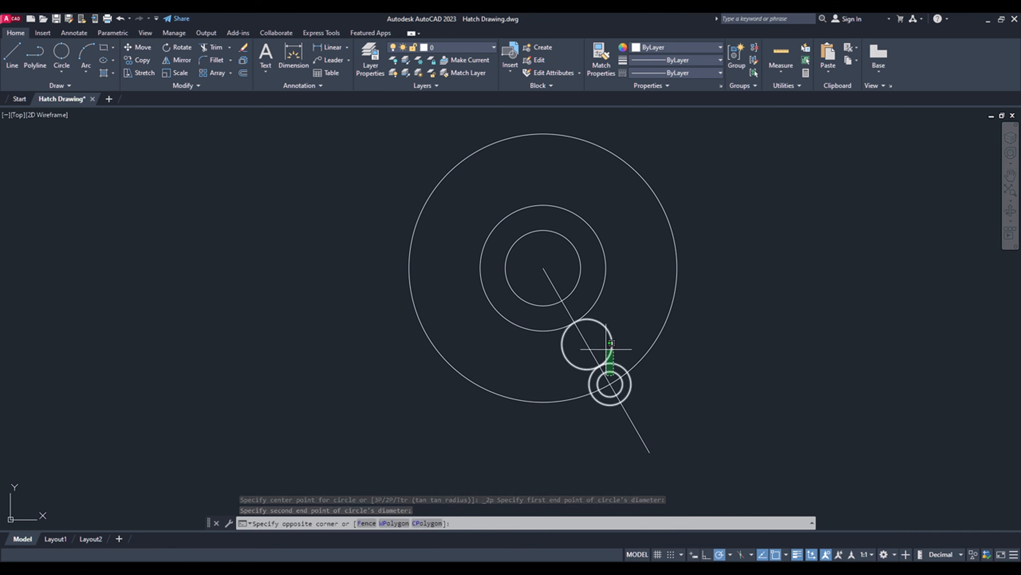
pyautogui.click(580, 335)
pyautogui.click(177, 59)
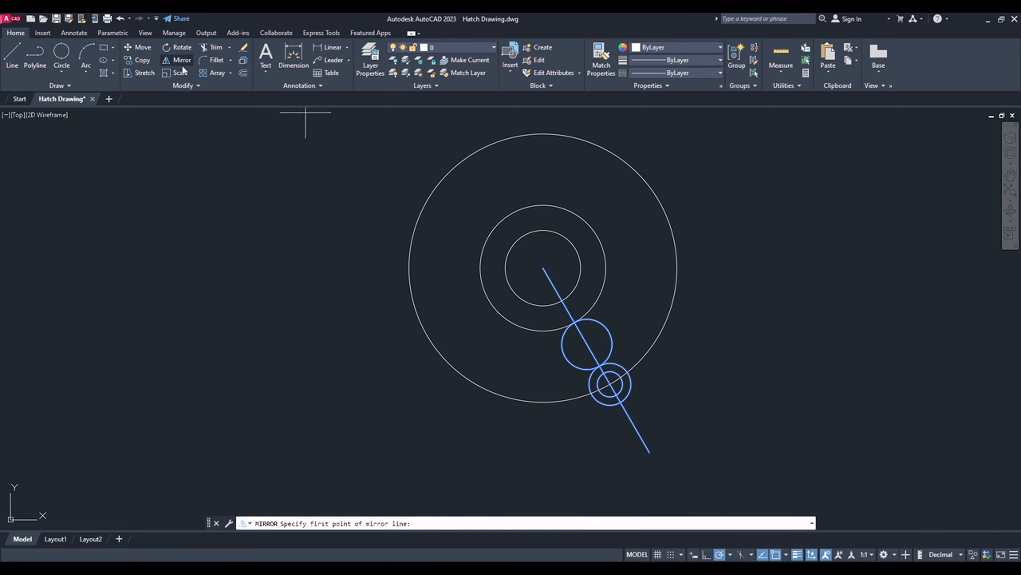
pyautogui.click(544, 268)
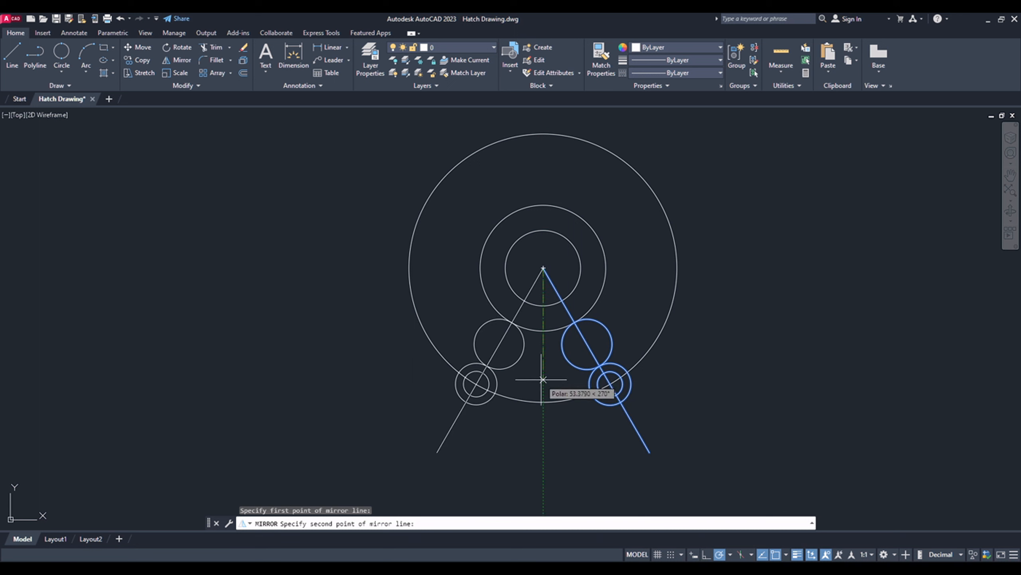
pyautogui.click(544, 401)
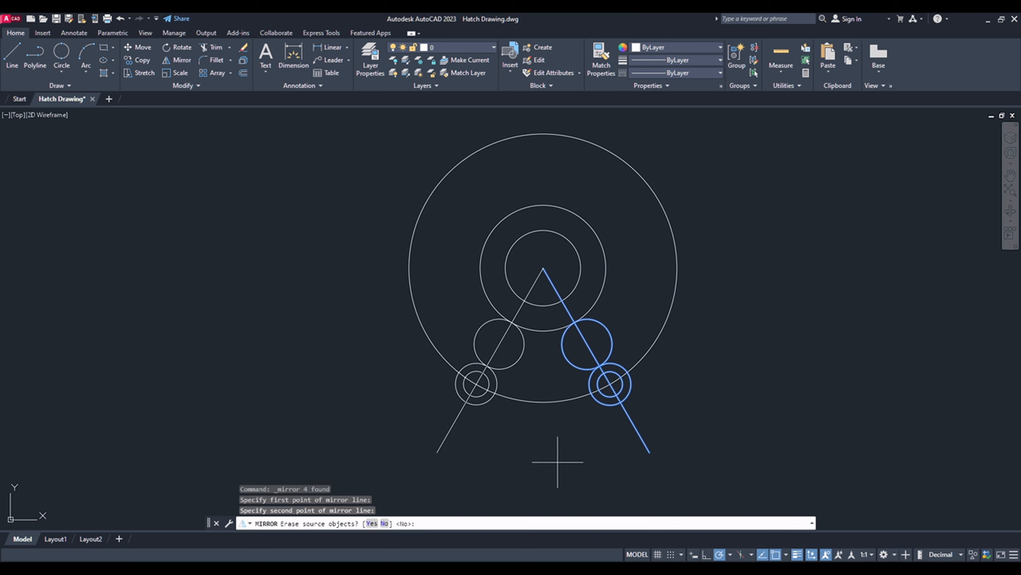
pyautogui.press('Return')
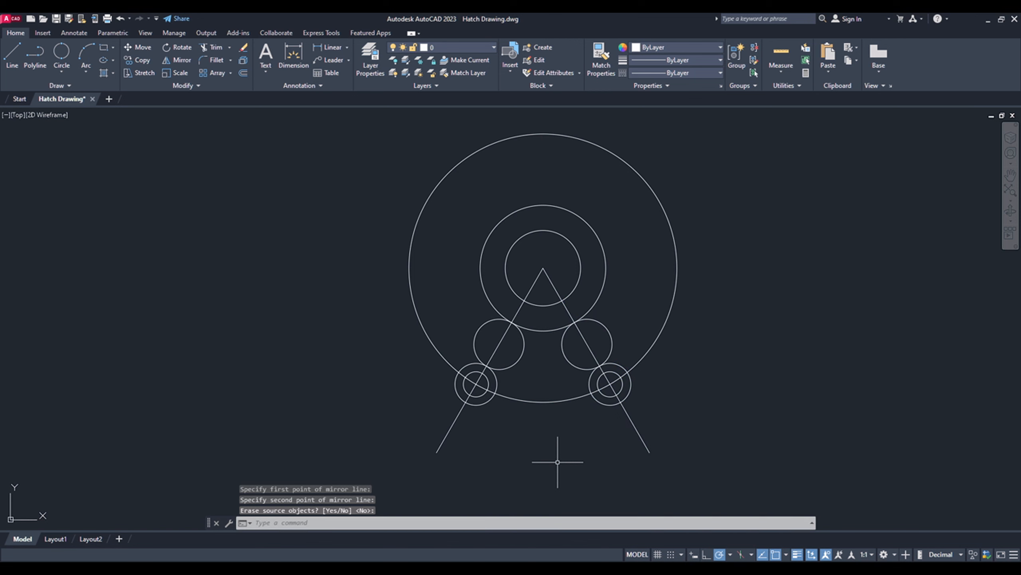
# Trim away the upper part of the radius 64 circle, keeping only the lower arc between the two lobe circles
pyautogui.write('t')
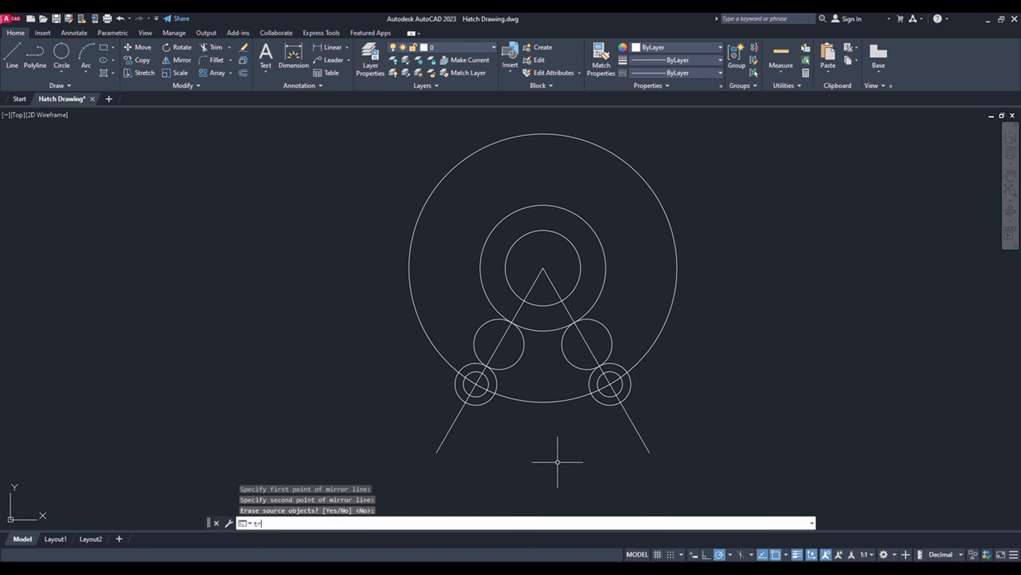
pyautogui.write('r')
pyautogui.press('Return')
pyautogui.press('Return')
pyautogui.click(439, 257)
pyautogui.click(346, 221)
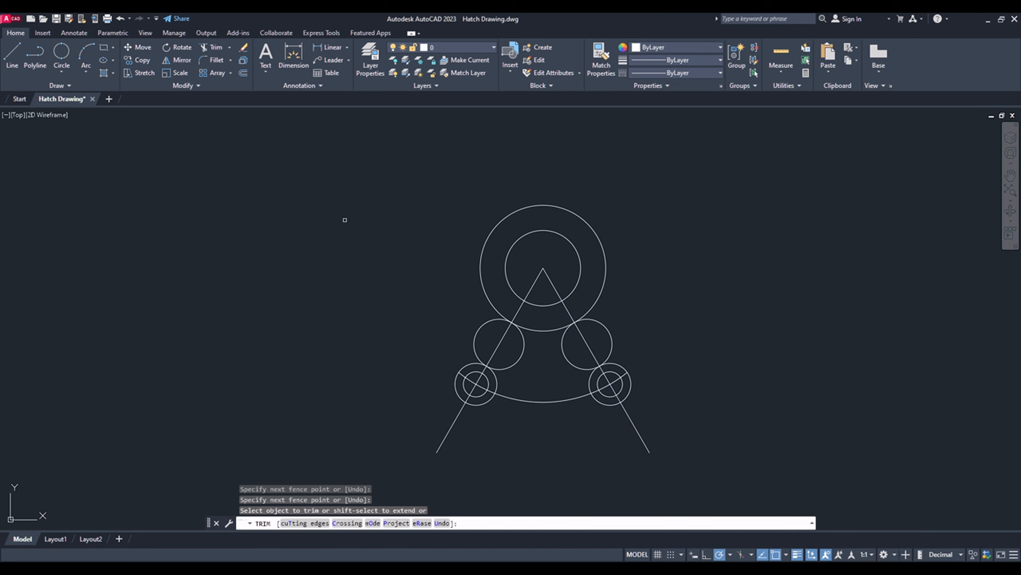
# Trim the outer halves of both two-point circles and the lower arc of the radius 30 circle between them to form the neck
pyautogui.scroll(4, 496, 334)
pyautogui.click(483, 326)
pyautogui.click(364, 267)
pyautogui.click(753, 332)
pyautogui.click(764, 318)
pyautogui.press('Return')
pyautogui.click(595, 320)
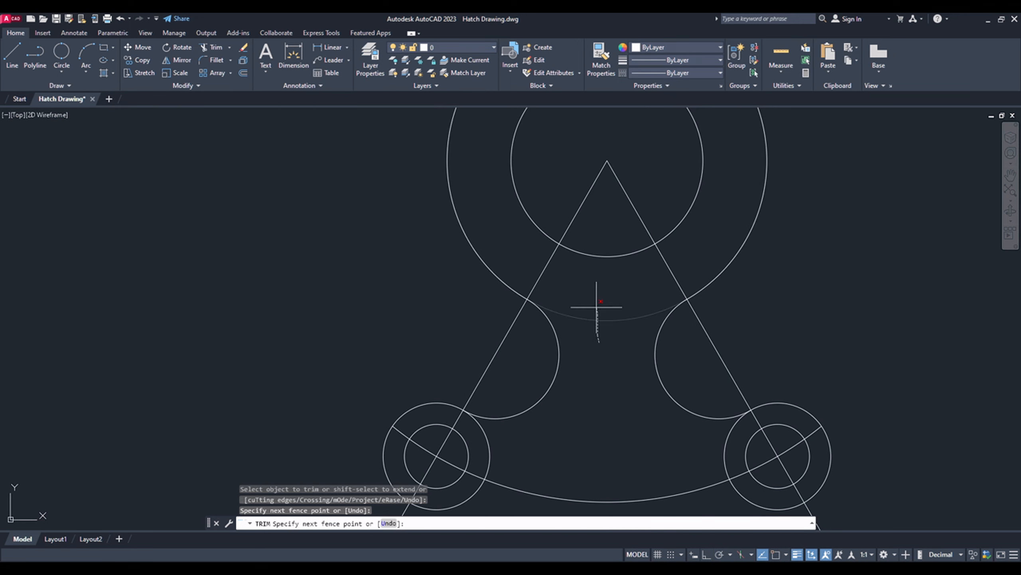
pyautogui.scroll(-4, 595, 290)
pyautogui.press('Return')
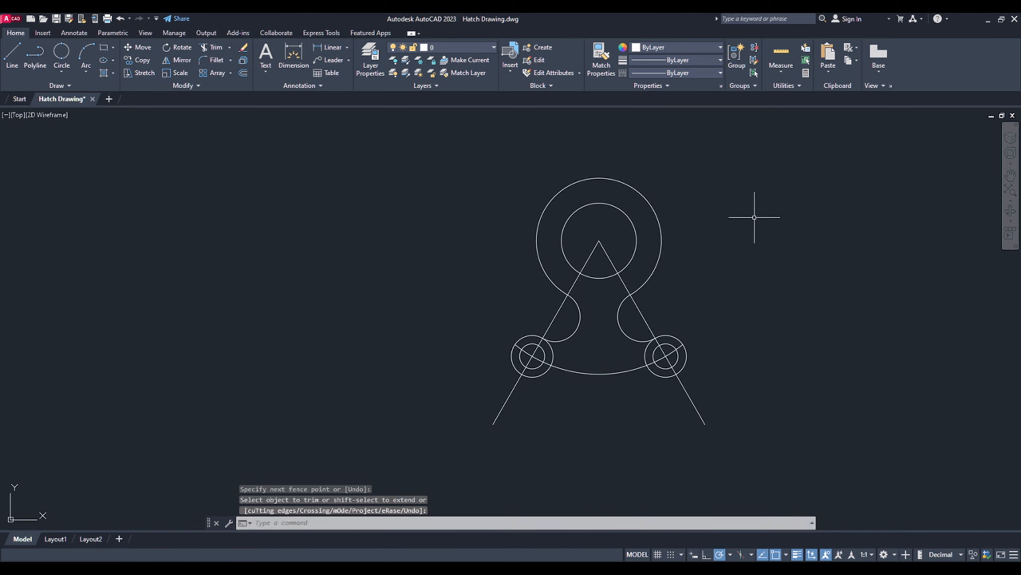
# Consult EX 8.pdf for the overall height, and draw a vertical line 125 long straight down from the large circles' center
pyautogui.scroll(-2, 471, 205)
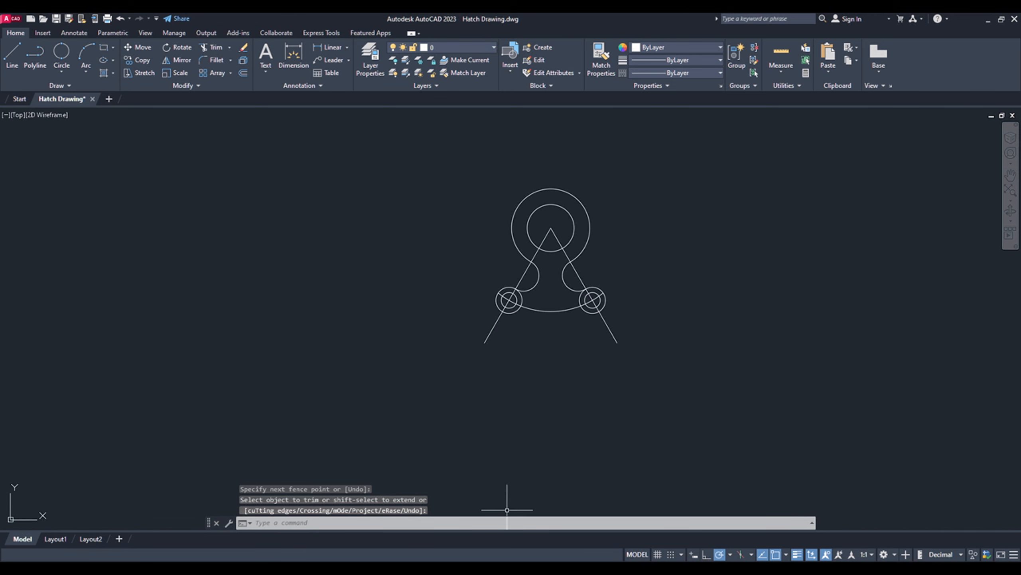
pyautogui.click(508, 567)
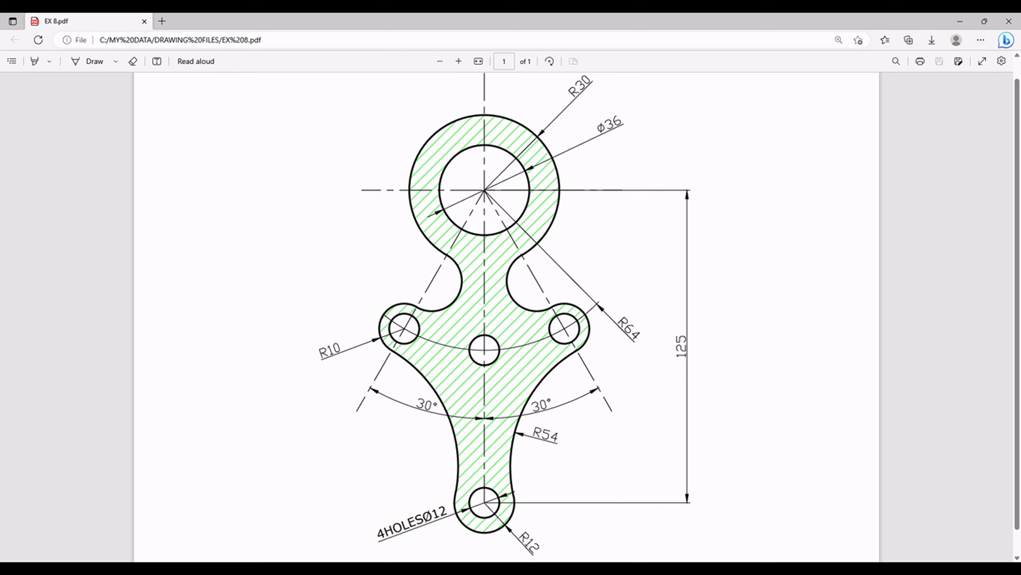
pyautogui.click(381, 567)
pyautogui.click(328, 519)
pyautogui.write('l')
pyautogui.press('Return')
pyautogui.click(551, 228)
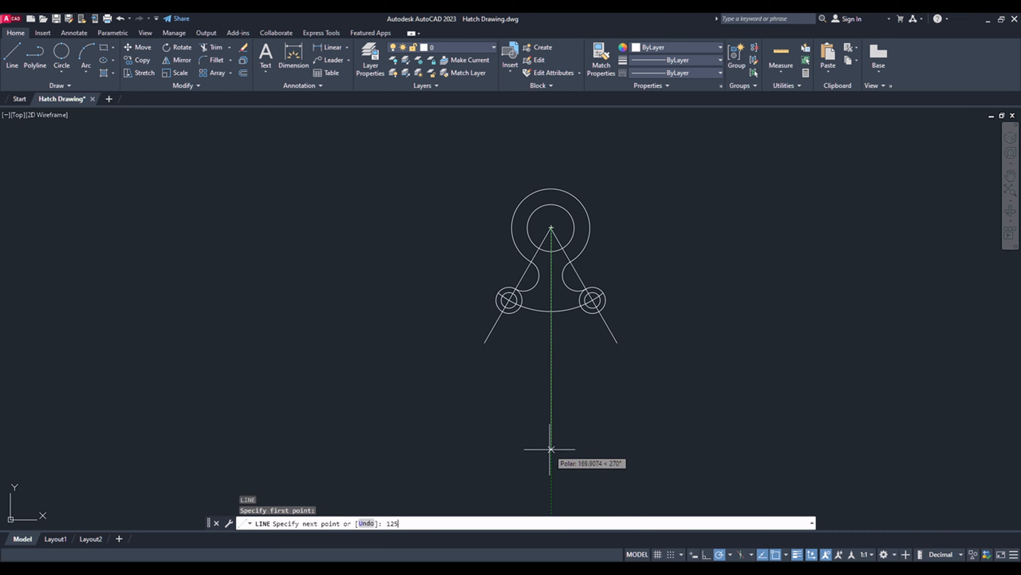
pyautogui.press('Return')
pyautogui.press('Return')
# Consult EX 8.pdf for the bottom hole, and draw a circle of diameter 12 centered on the vertical line's lower end
pyautogui.click(527, 567)
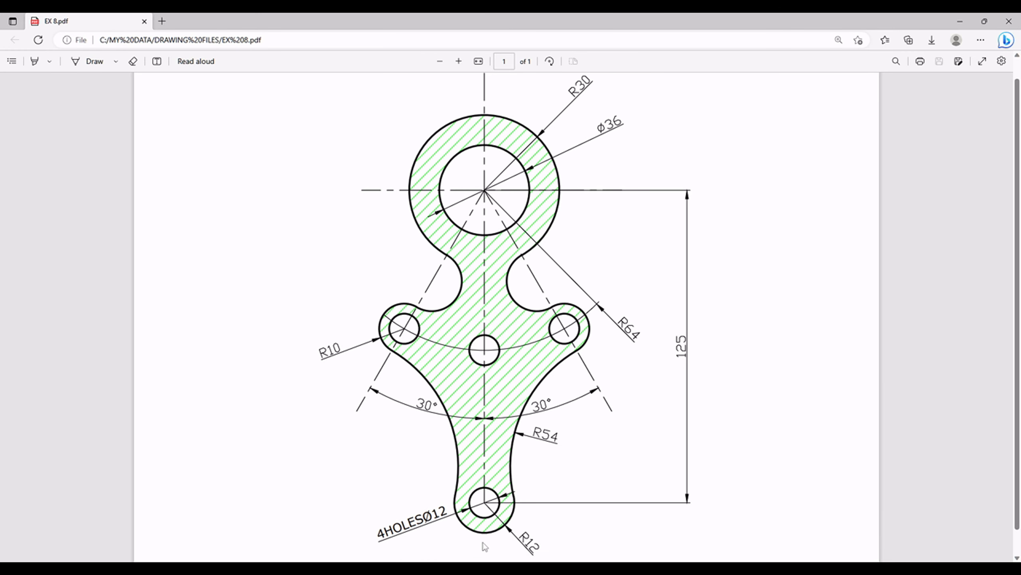
pyautogui.click(498, 530)
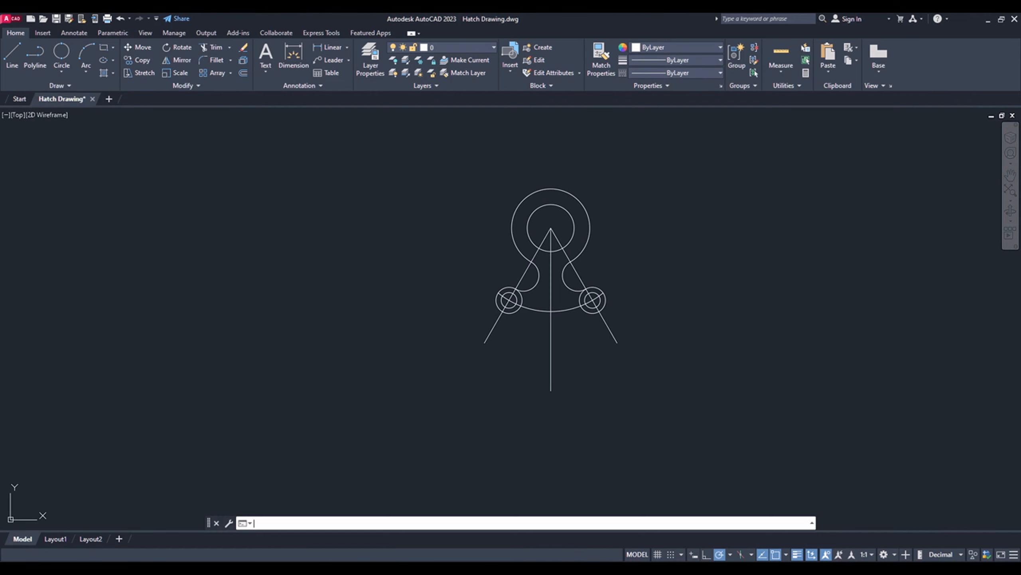
pyautogui.click(56, 74)
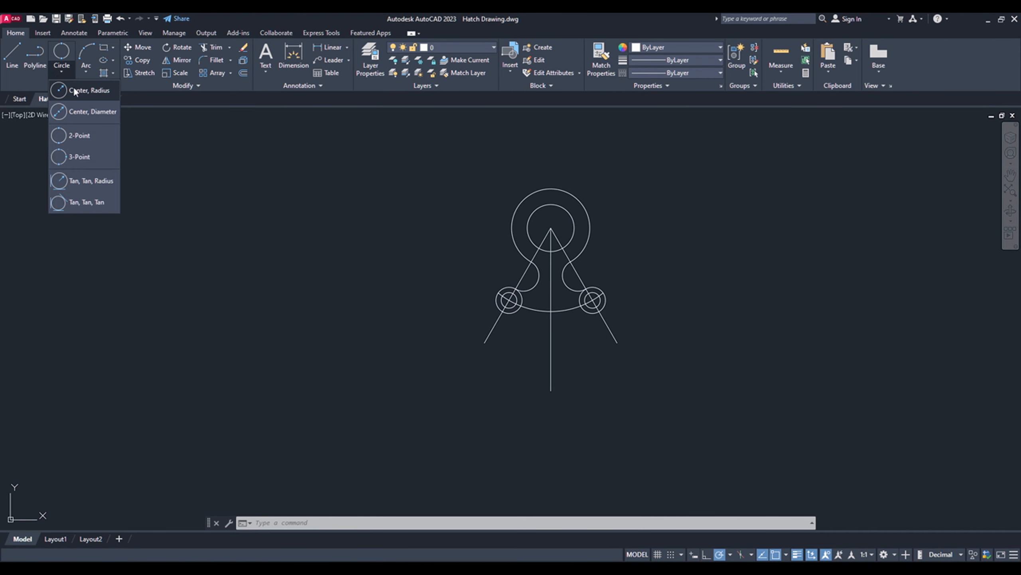
pyautogui.click(83, 108)
pyautogui.click(551, 391)
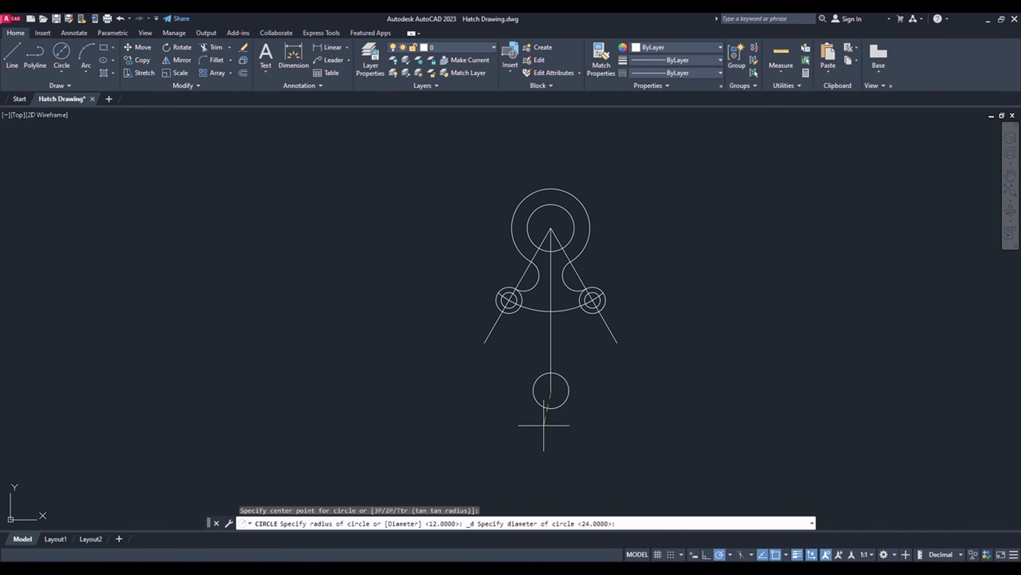
pyautogui.press('Return')
# Draw a circle of radius 12 concentric with the bottom hole
pyautogui.scroll(4, 547, 422)
pyautogui.click(60, 66)
pyautogui.click(80, 92)
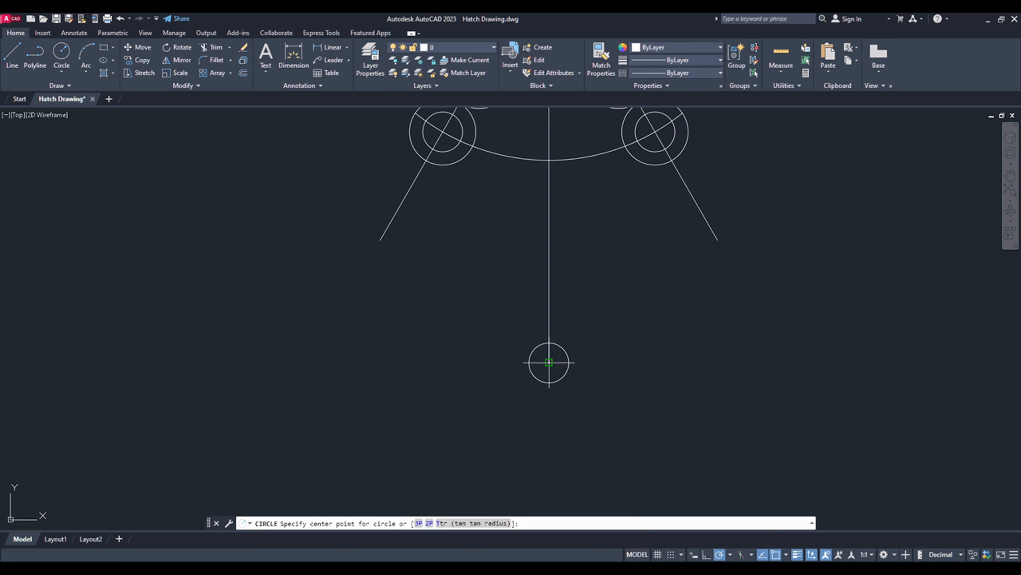
pyautogui.click(549, 362)
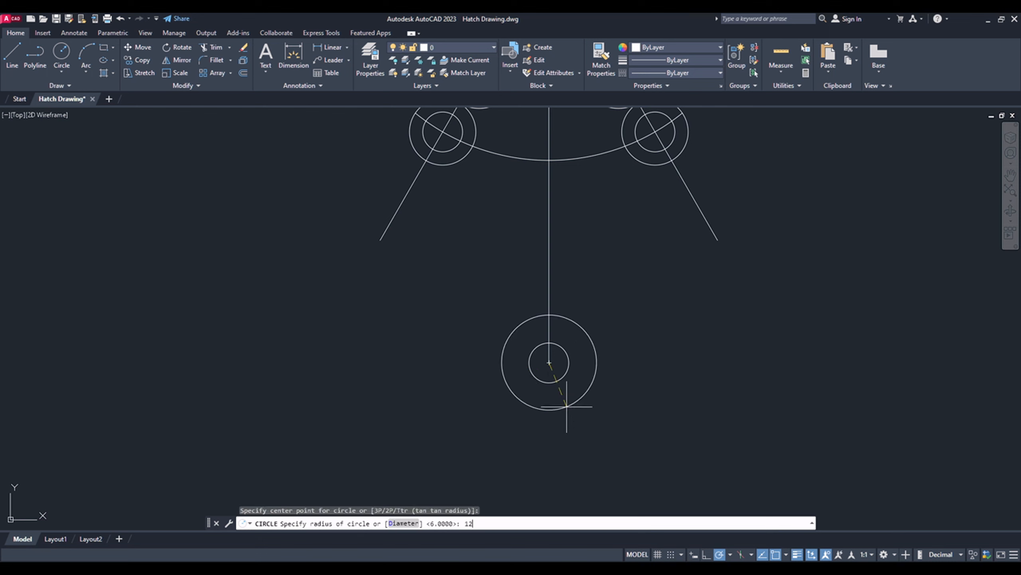
pyautogui.write('12')
pyautogui.press('Return')
# Consult EX 8.pdf for the side curve, and draw a radius 54 circle tangent to the left lobe circle and the bottom radius 12 circle
pyautogui.scroll(-2, 555, 429)
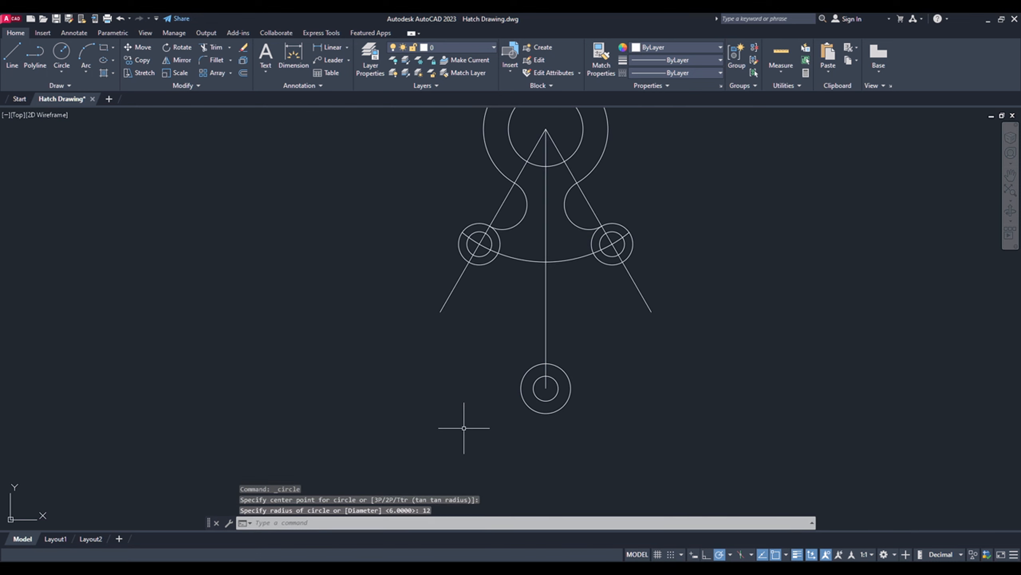
pyautogui.click(466, 567)
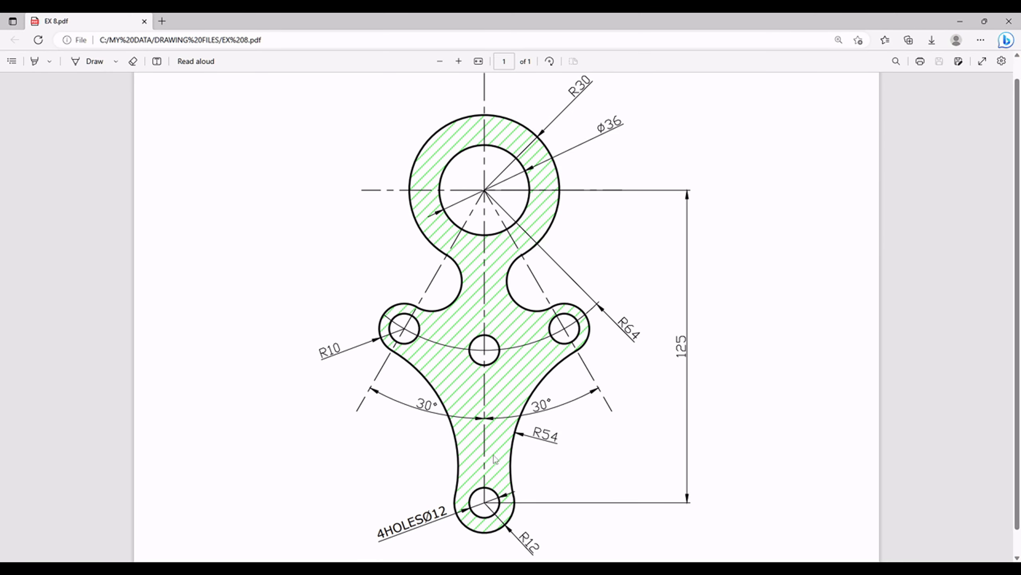
pyautogui.scroll(-1, 493, 330)
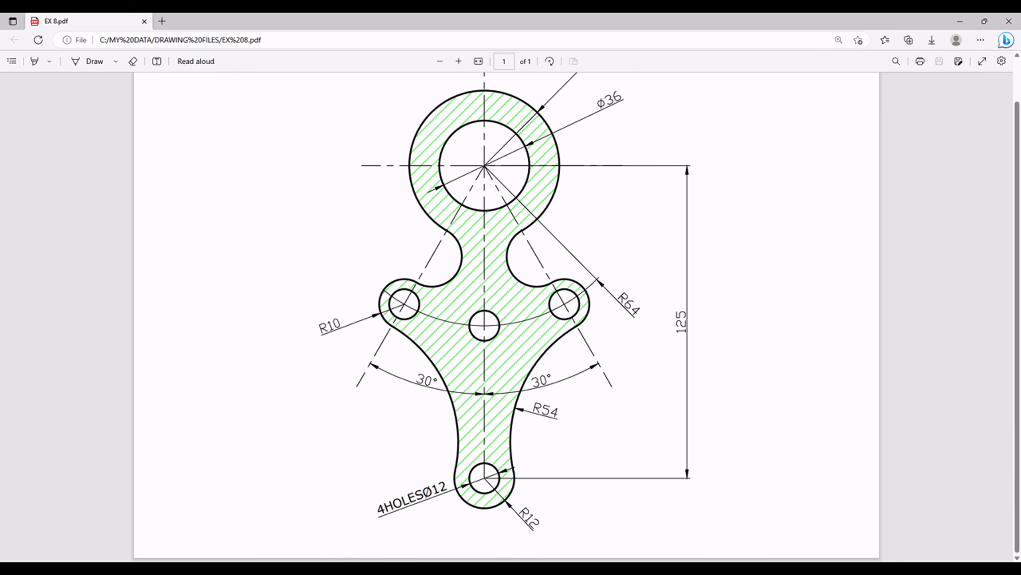
pyautogui.hotkey('alt', 'Tab')
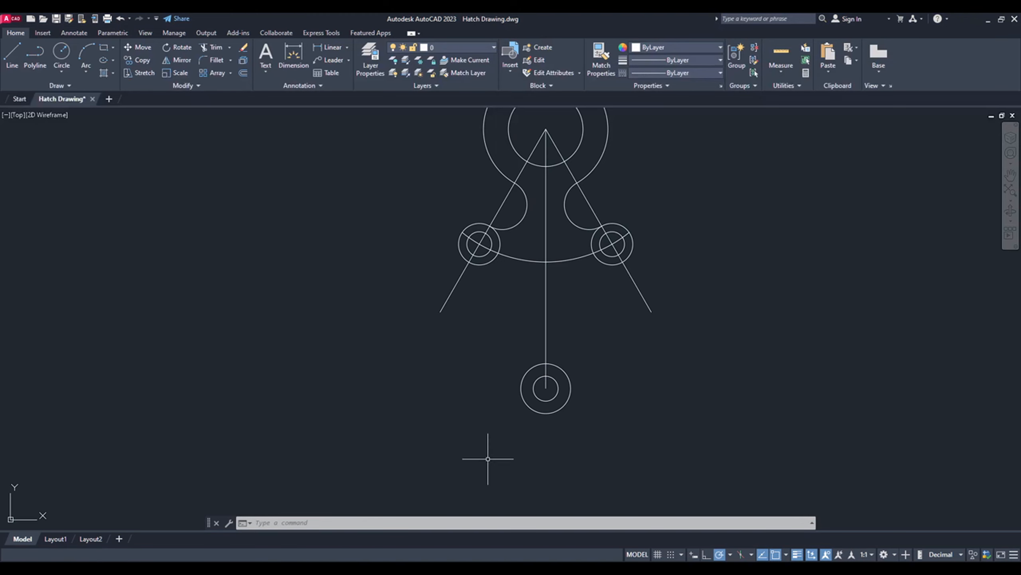
pyautogui.click(58, 73)
pyautogui.click(96, 176)
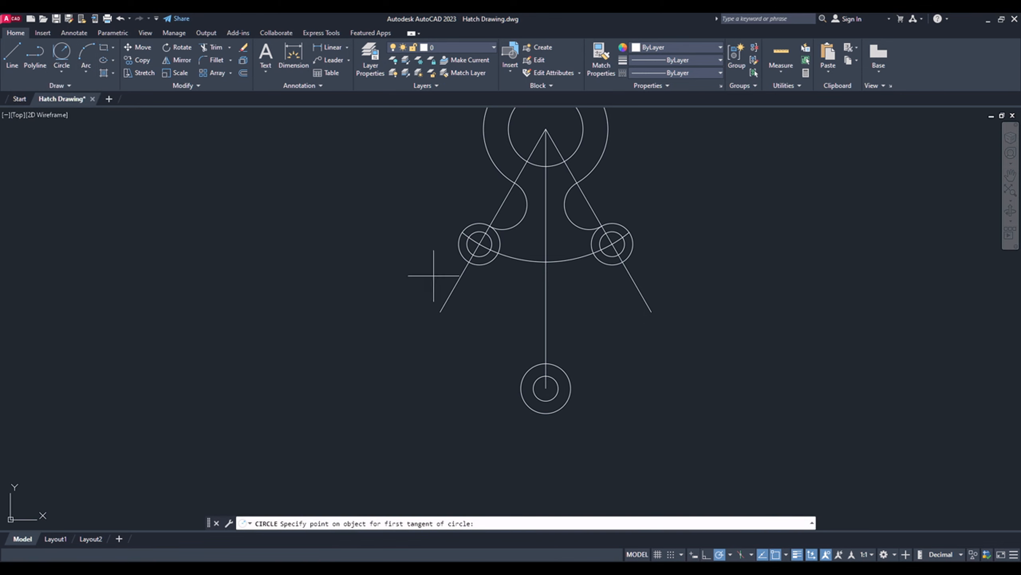
pyautogui.click(460, 257)
pyautogui.click(521, 379)
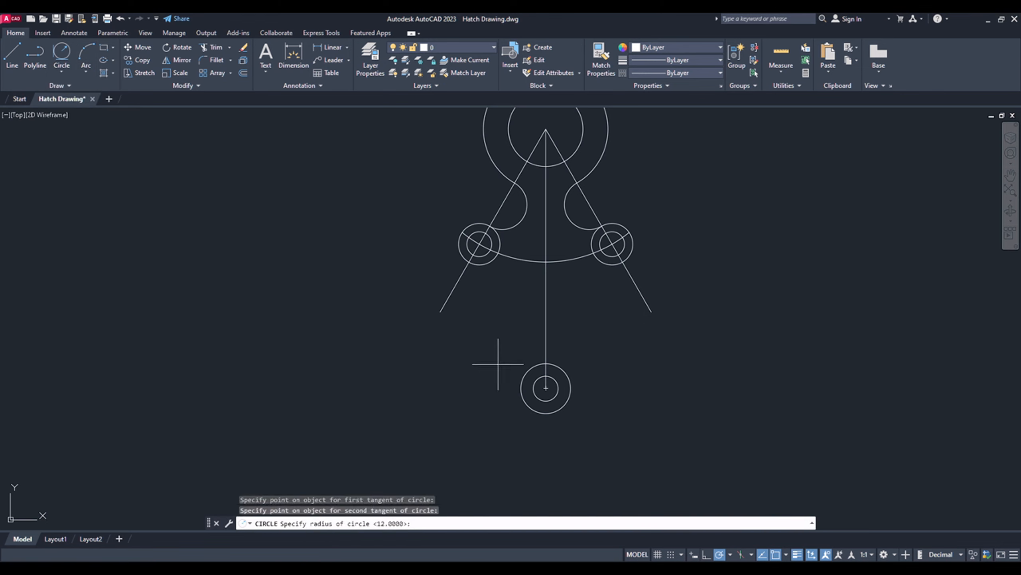
pyautogui.press('Return')
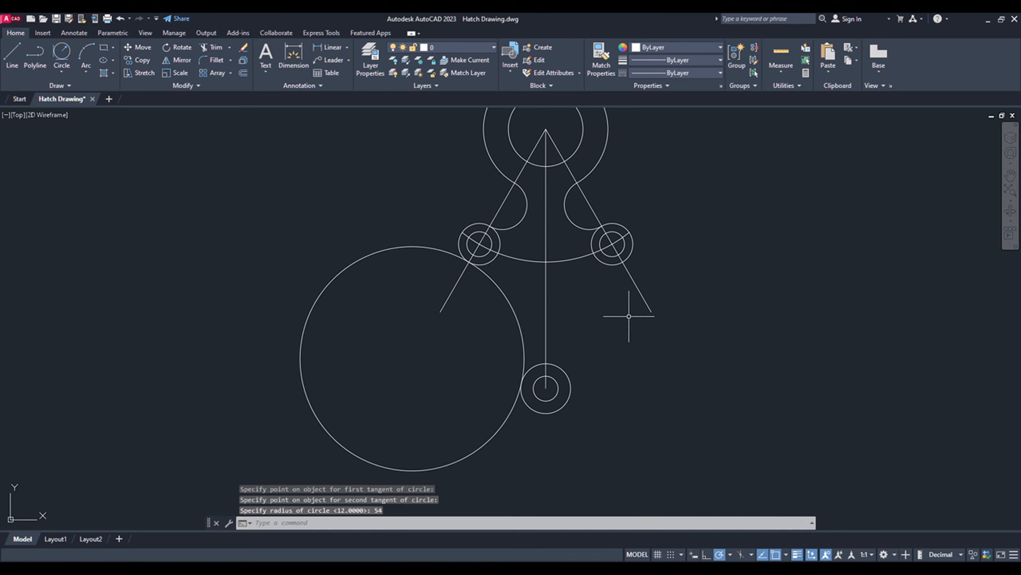
# Mirror the radius 54 circle about the vertical centerline, keeping the original
pyautogui.click(356, 298)
pyautogui.click(244, 205)
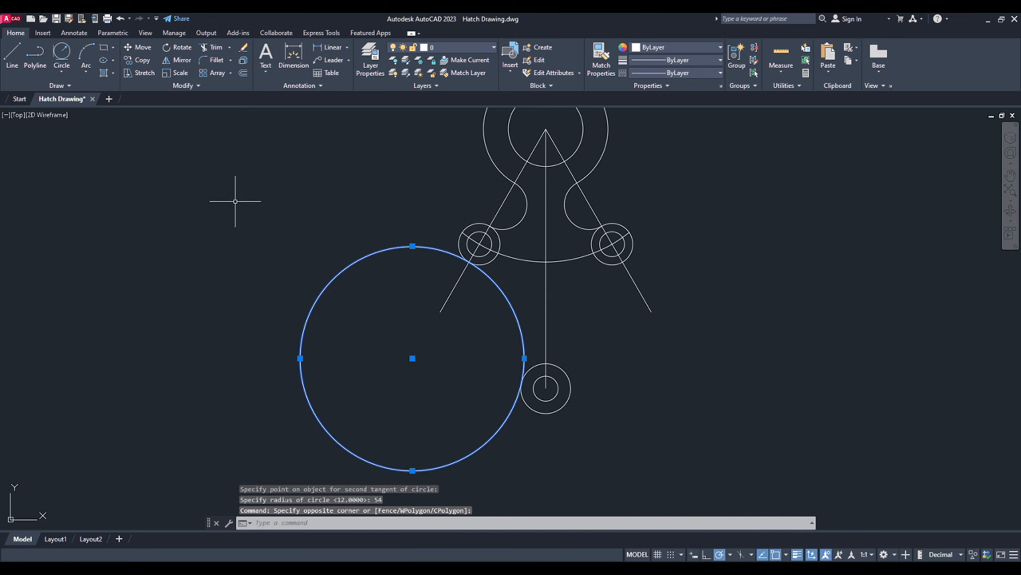
pyautogui.click(167, 61)
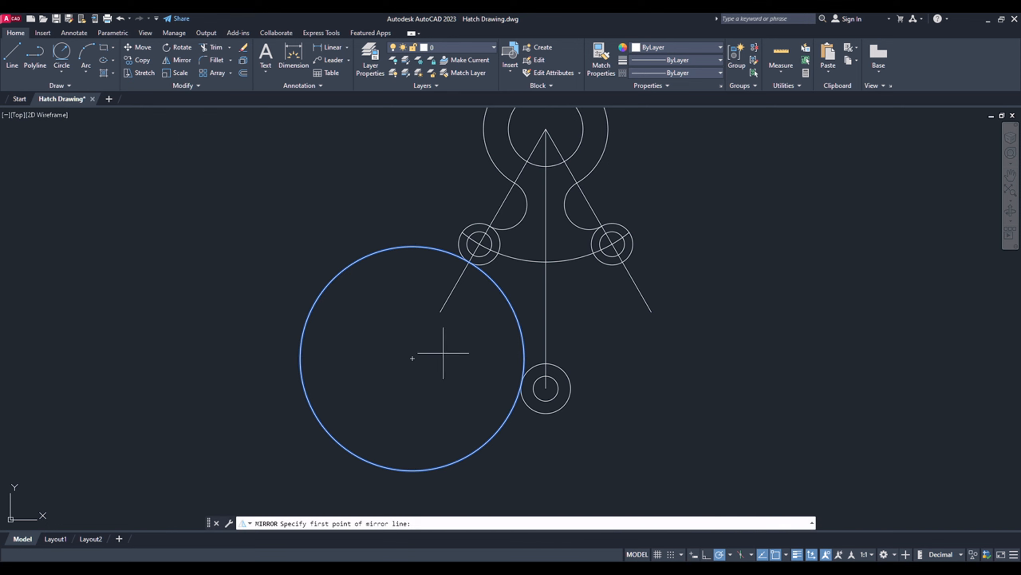
pyautogui.click(545, 389)
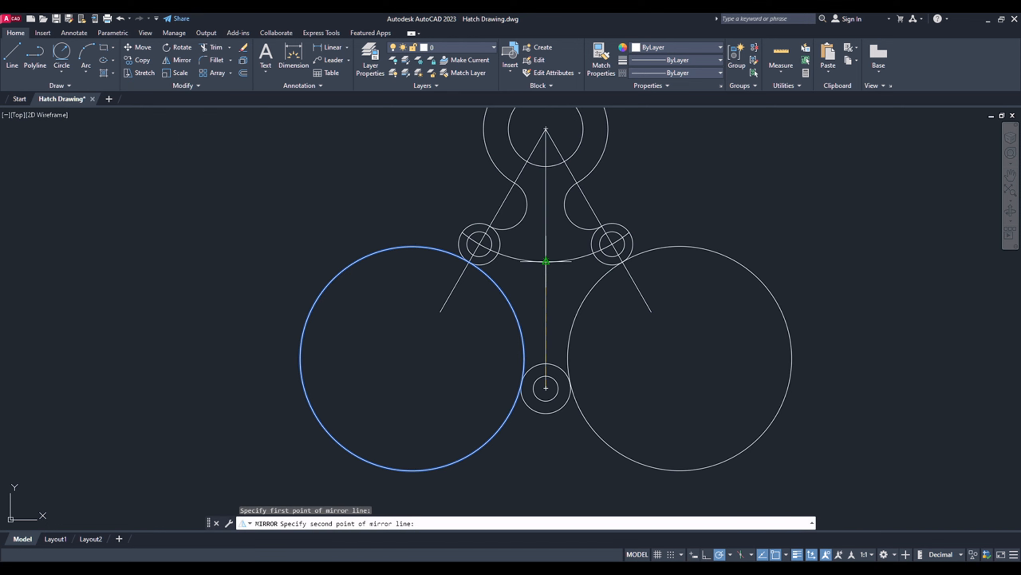
pyautogui.click(545, 261)
pyautogui.press('Return')
pyautogui.scroll(-2, 382, 336)
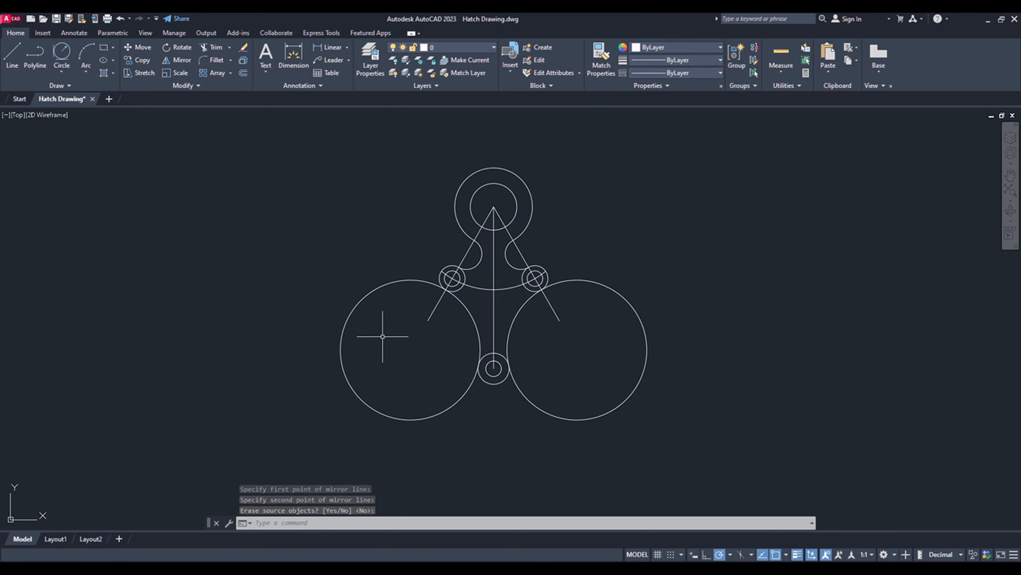
# Trim away the outer portions of both radius 54 circles, leaving only the side curves between the side lobes and bottom circle
pyautogui.click(319, 522)
pyautogui.write('tr')
pyautogui.press('Return')
pyautogui.press('Return')
pyautogui.click(323, 270)
pyautogui.click(383, 337)
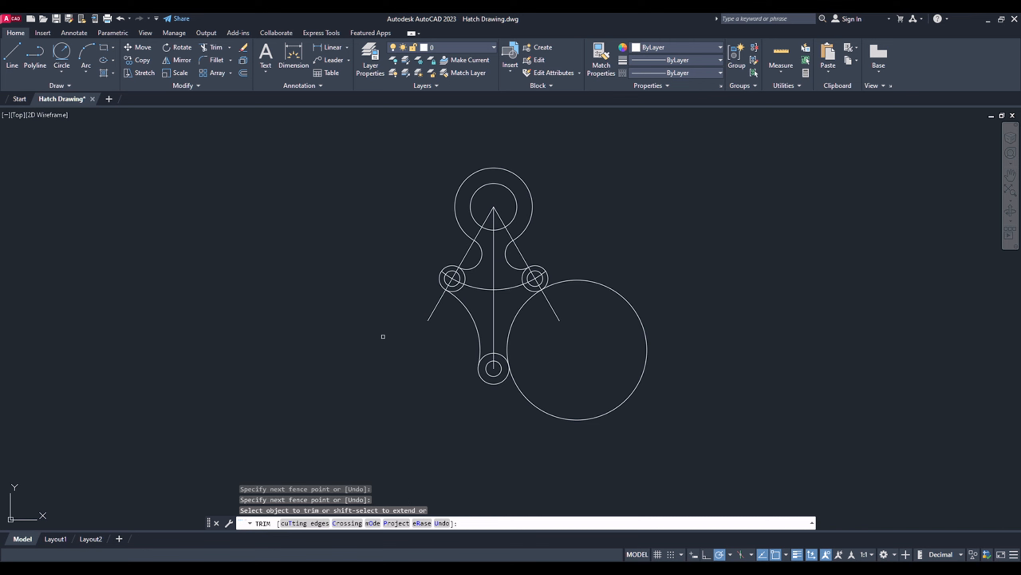
pyautogui.moveTo(648, 278); pyautogui.dragTo(593, 325)
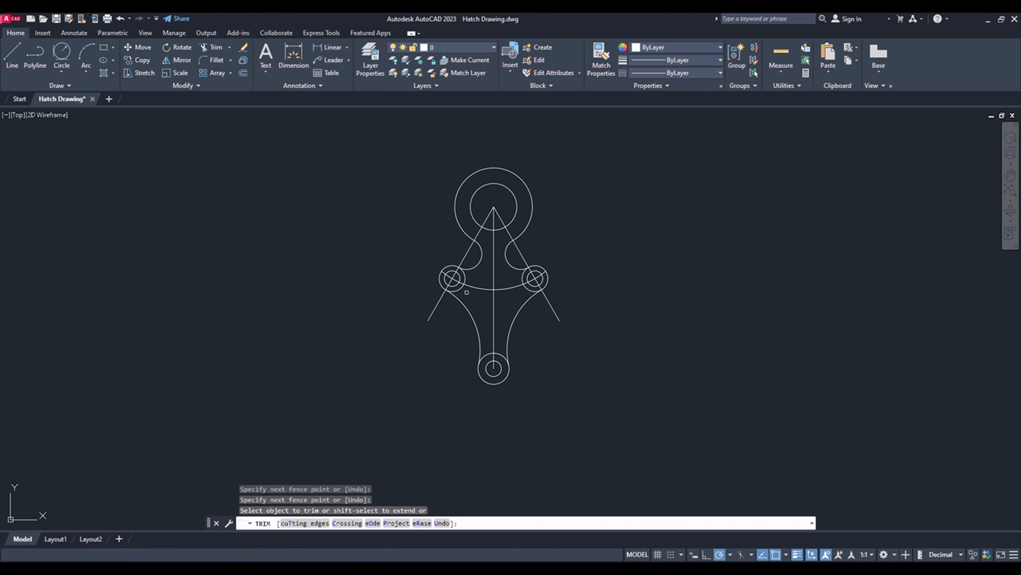
# Trim the ends of both slanted construction lines that extend beyond the left and right lobe circles
pyautogui.scroll(4, 458, 281)
pyautogui.click(422, 256)
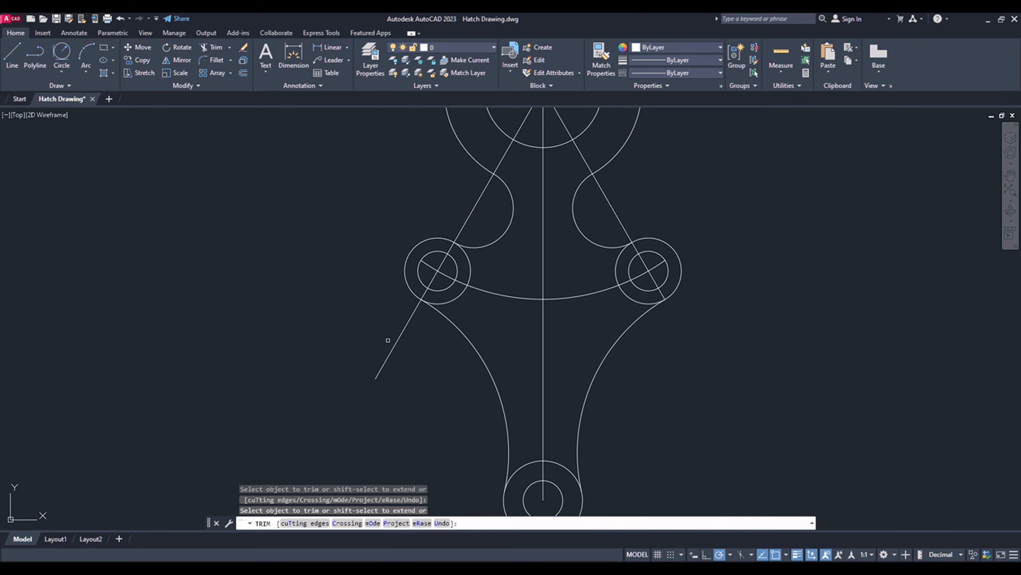
pyautogui.click(404, 328)
pyautogui.press('Escape')
pyautogui.scroll(-2, 413, 365)
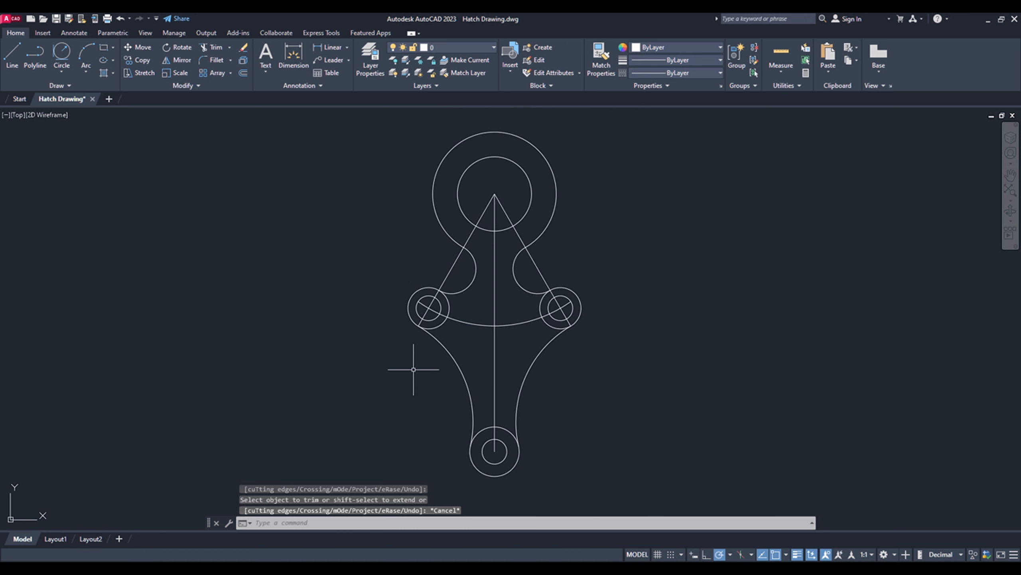
# Trim the inner arcs of the side lobe circles and the bottom outer circle to leave one continuous outline
pyautogui.scroll(2, 418, 219)
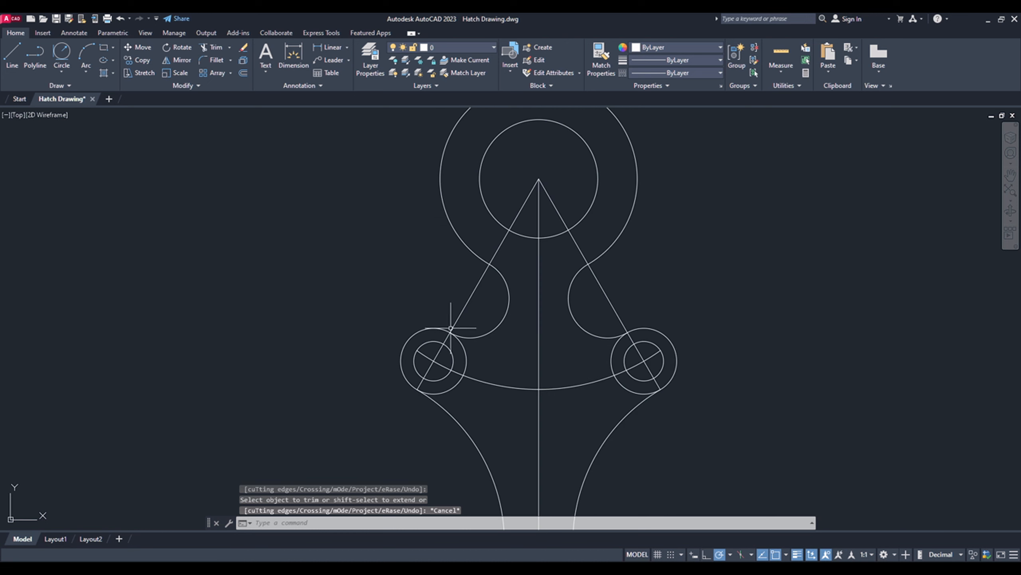
pyautogui.write('TR')
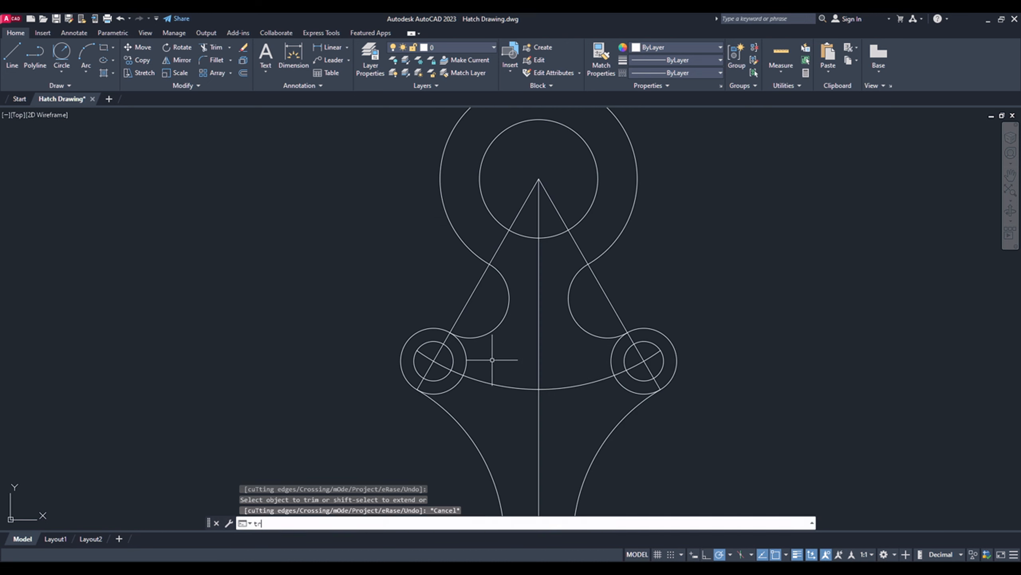
pyautogui.press('Return')
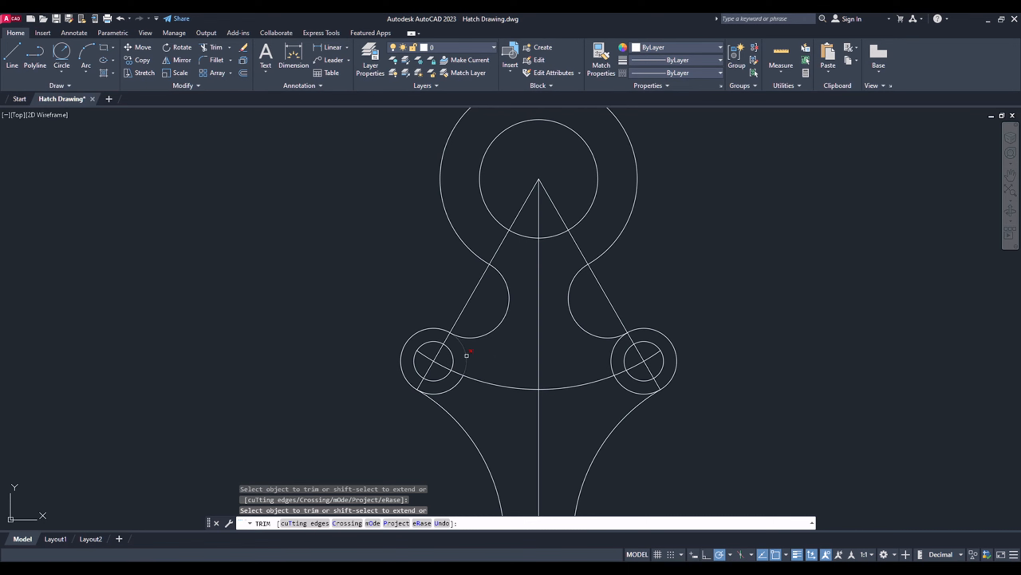
pyautogui.moveTo(615, 349)
pyautogui.mouseDown()
pyautogui.moveTo(604, 342)
pyautogui.moveTo(633, 401)
pyautogui.mouseUp()
pyautogui.scroll(-2, 584, 338)
pyautogui.scroll(2, 571, 453)
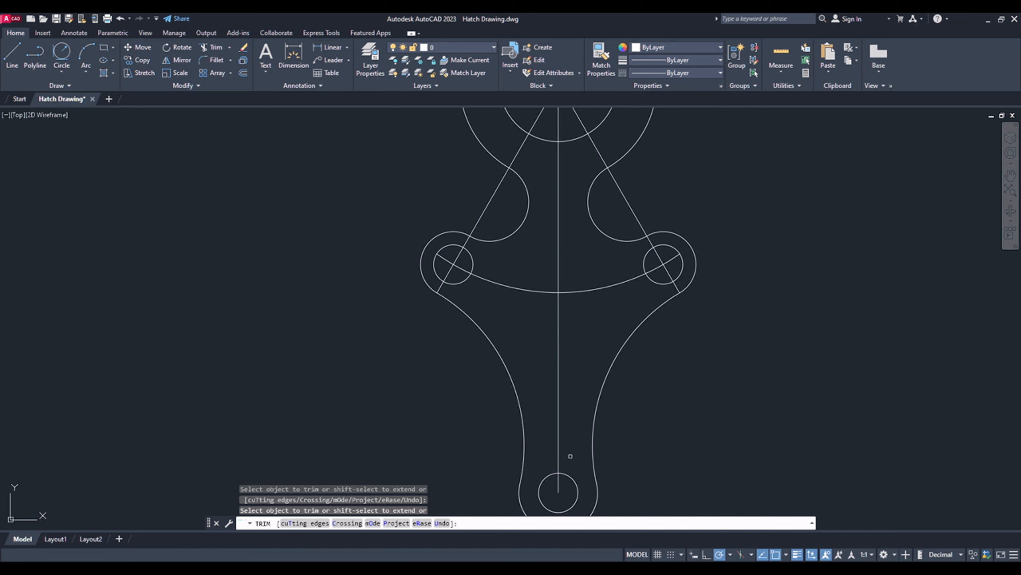
# Undo the last hatch, and draw a radius 6 circle where the construction arc crosses the vertical centerline
pyautogui.scroll(-2, 570, 456)
pyautogui.hotkey('ctrl', 'z')
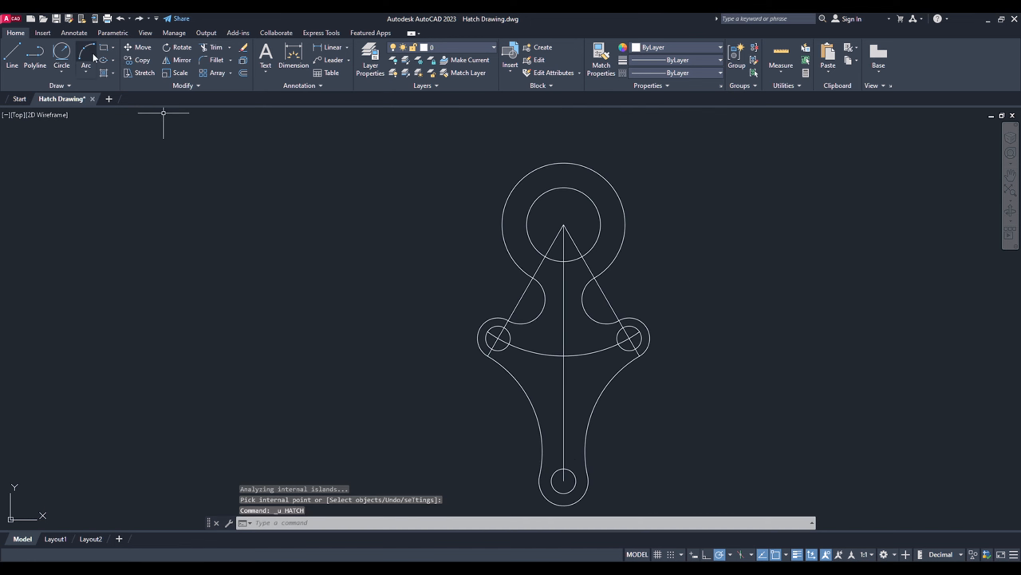
pyautogui.click(64, 73)
pyautogui.click(73, 95)
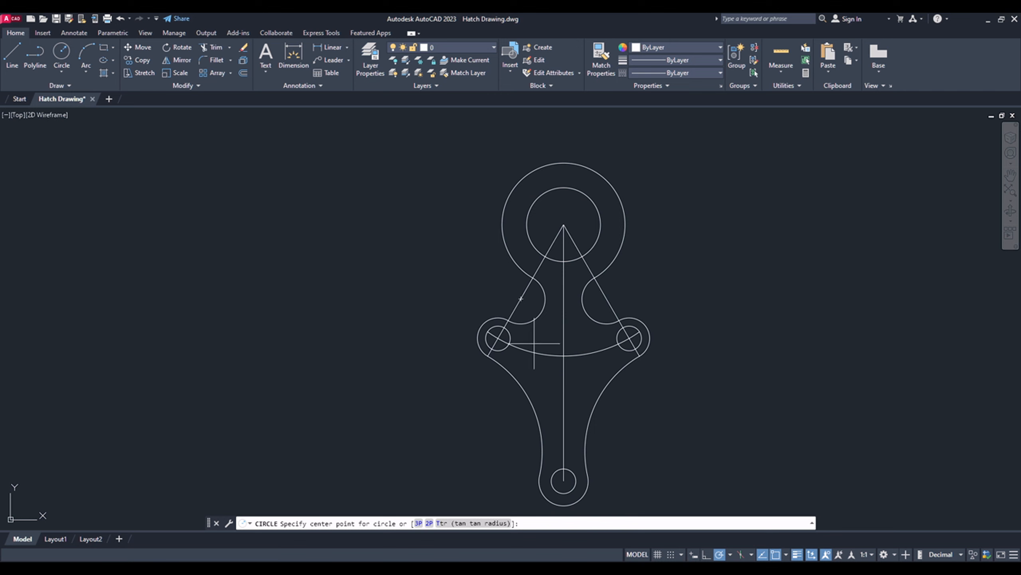
pyautogui.click(564, 356)
pyautogui.write('6')
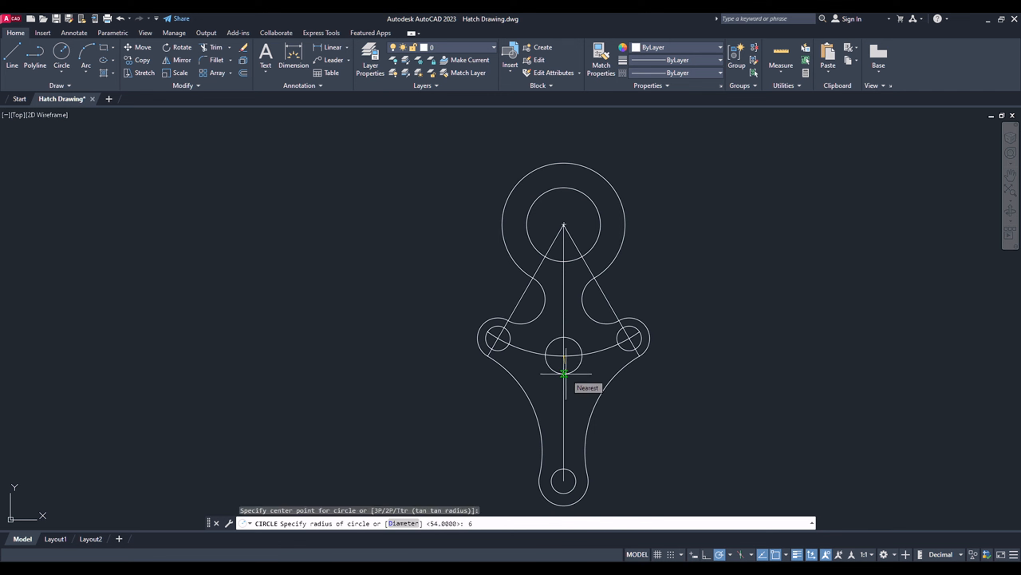
pyautogui.press('Return')
pyautogui.scroll(-5, 523, 322)
pyautogui.scroll(3, 482, 286)
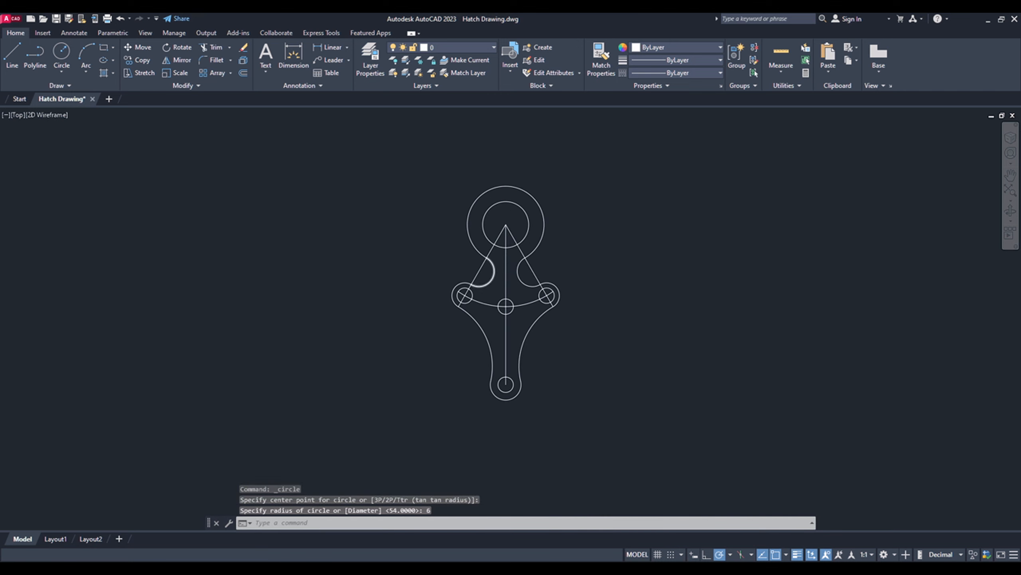
pyautogui.scroll(2, 474, 284)
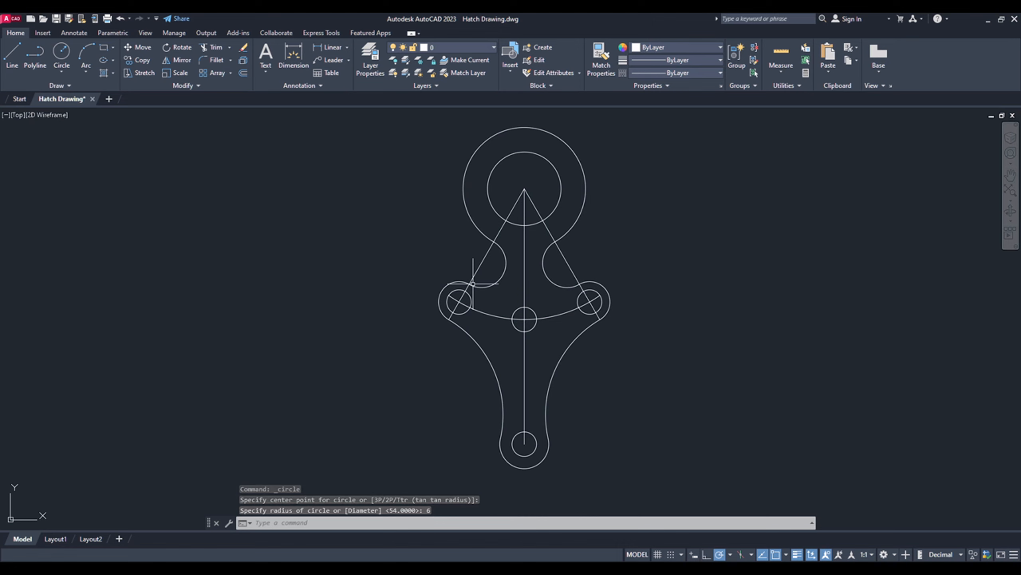
# Hatch all regions of the body with the ANSI31 pattern, leaving the five circular holes unfilled
pyautogui.click(291, 521)
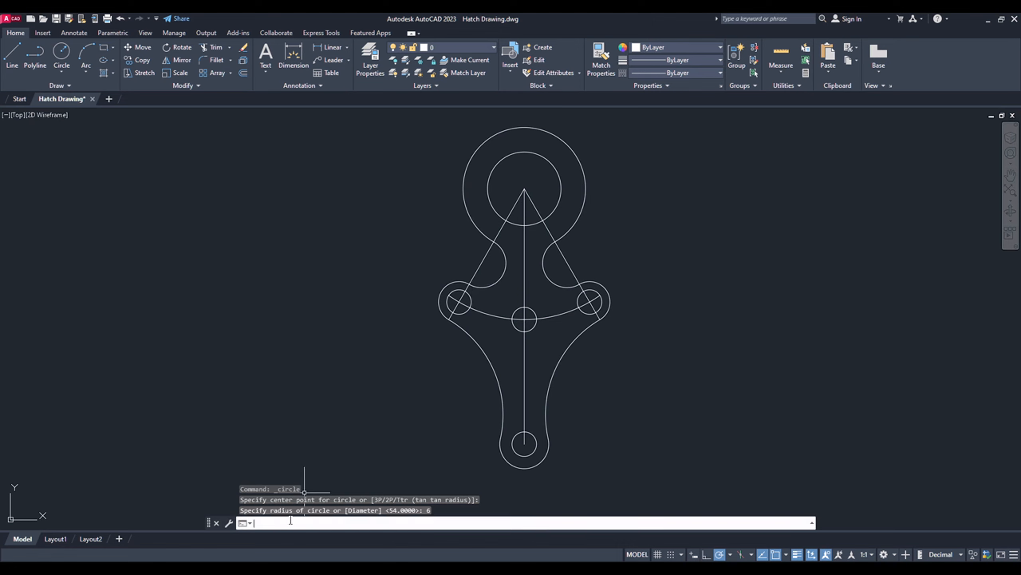
pyautogui.press('Return')
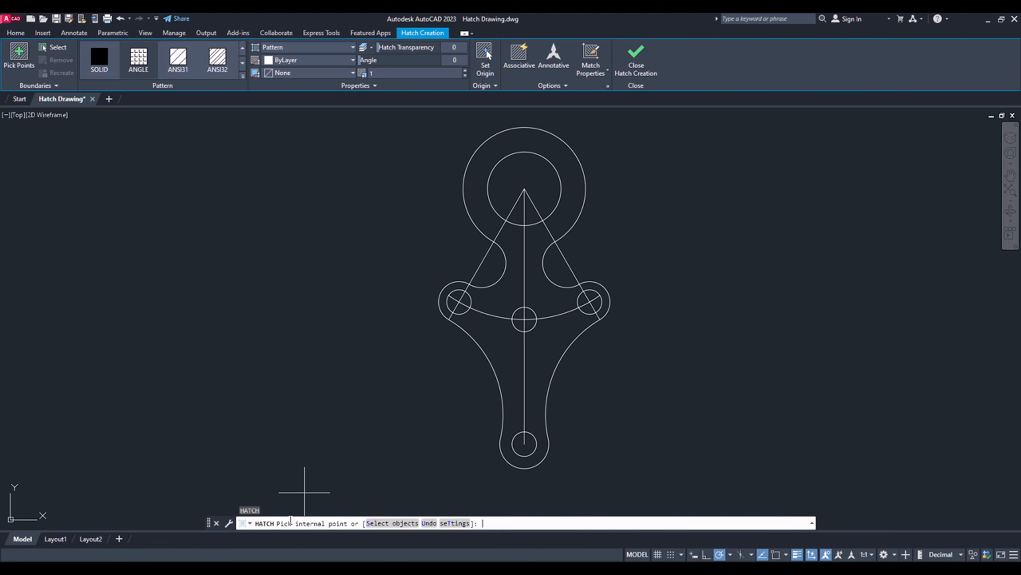
pyautogui.click(242, 76)
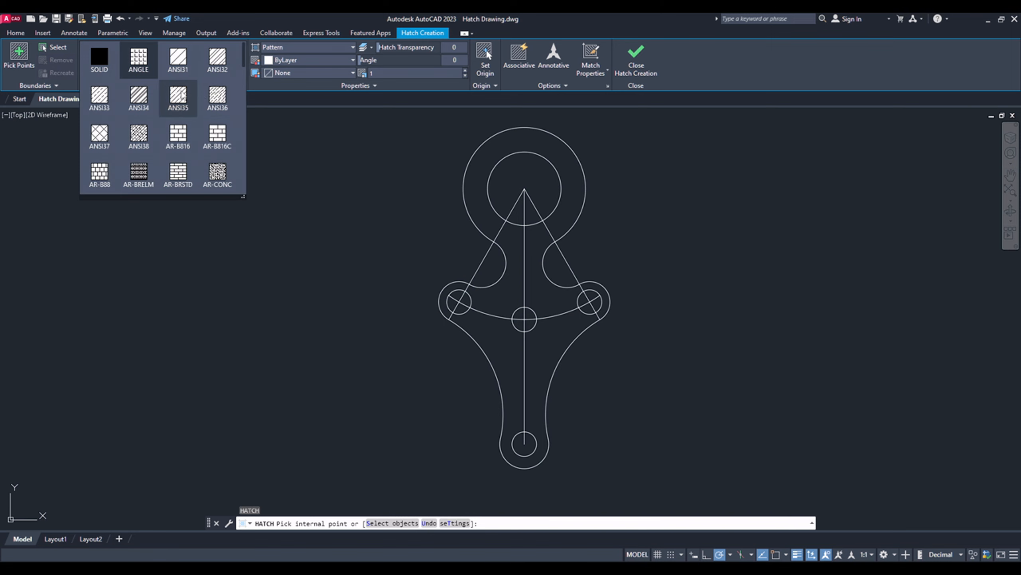
pyautogui.click(179, 60)
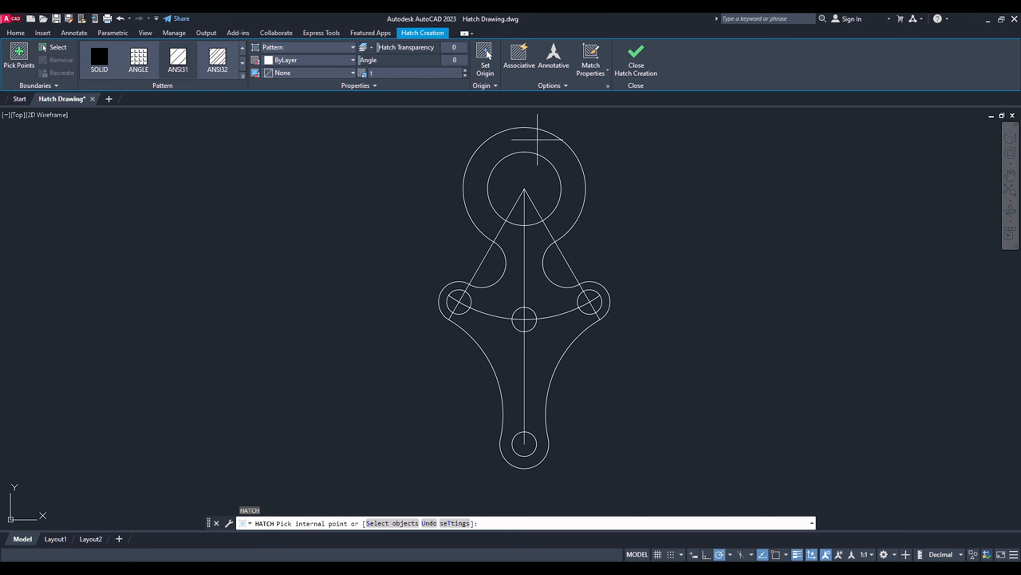
pyautogui.click(554, 149)
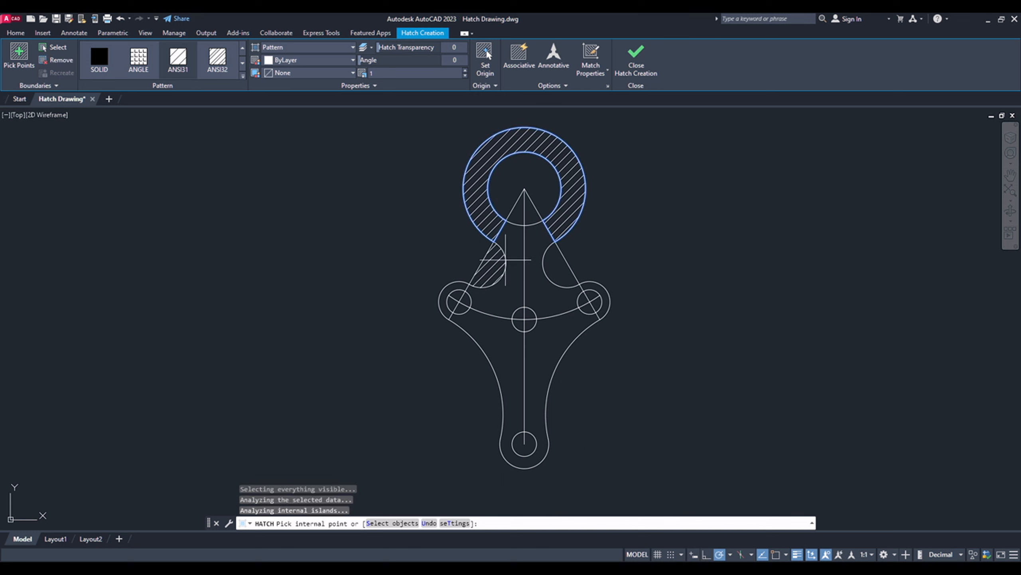
pyautogui.click(517, 241)
pyautogui.click(530, 248)
pyautogui.click(460, 284)
pyautogui.click(593, 287)
pyautogui.click(546, 326)
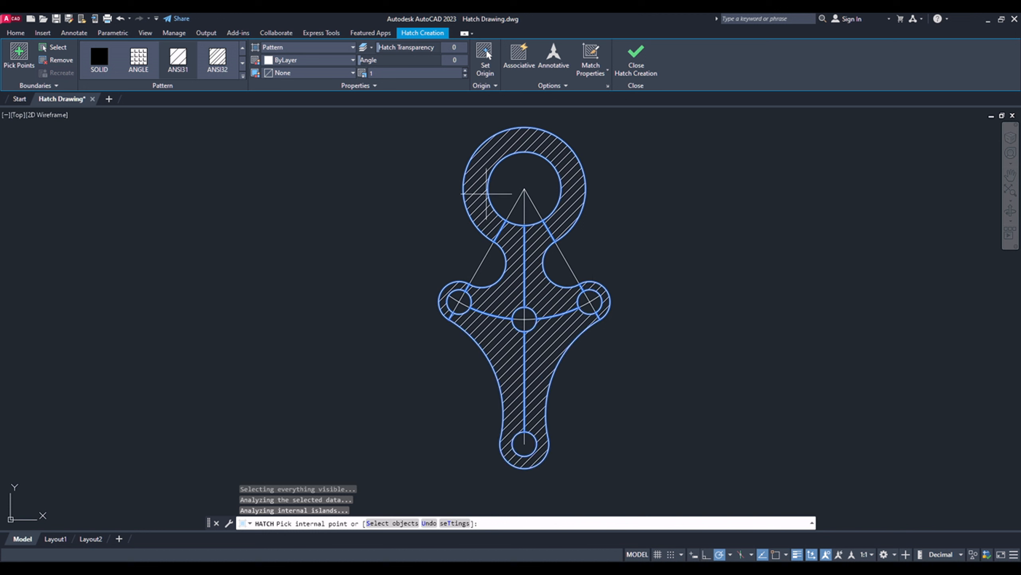
pyautogui.click(636, 58)
pyautogui.scroll(2, 402, 189)
pyautogui.scroll(-2, 354, 195)
pyautogui.scroll(2, 442, 261)
pyautogui.scroll(-2, 429, 278)
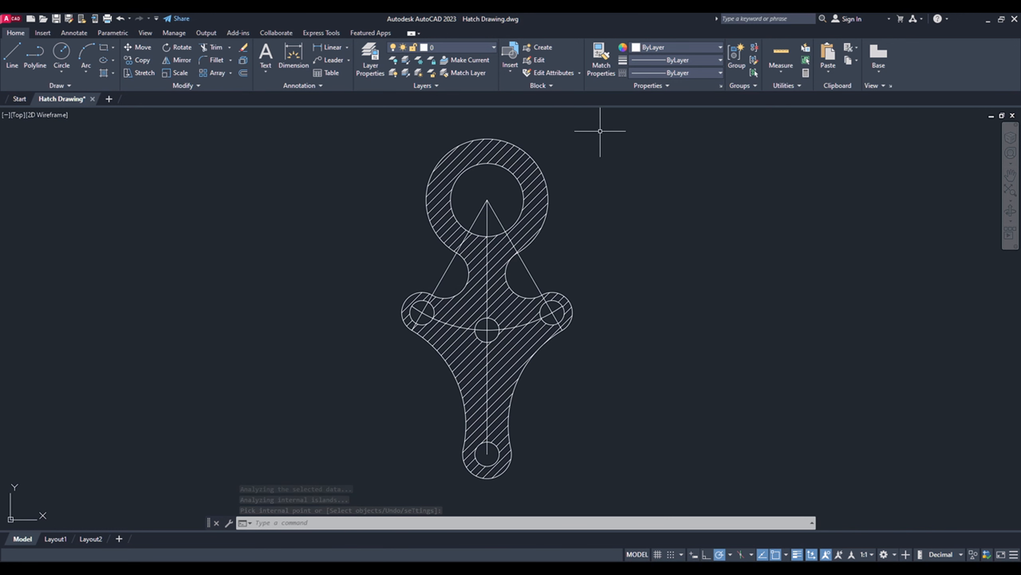
# Set the current object color to 242,113,114, and dimension the radius of the top lobe's outer arc
pyautogui.click(659, 48)
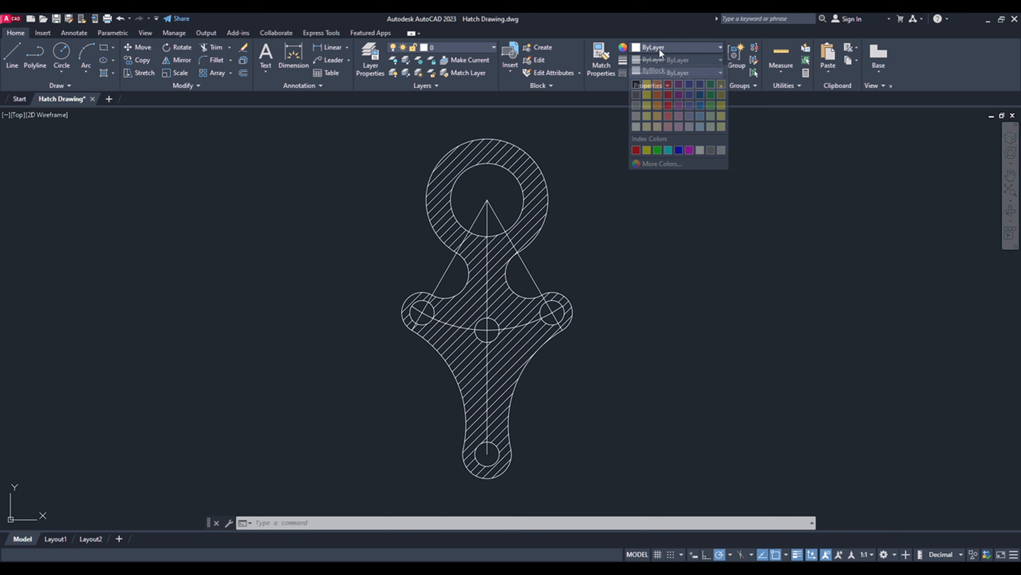
pyautogui.click(668, 116)
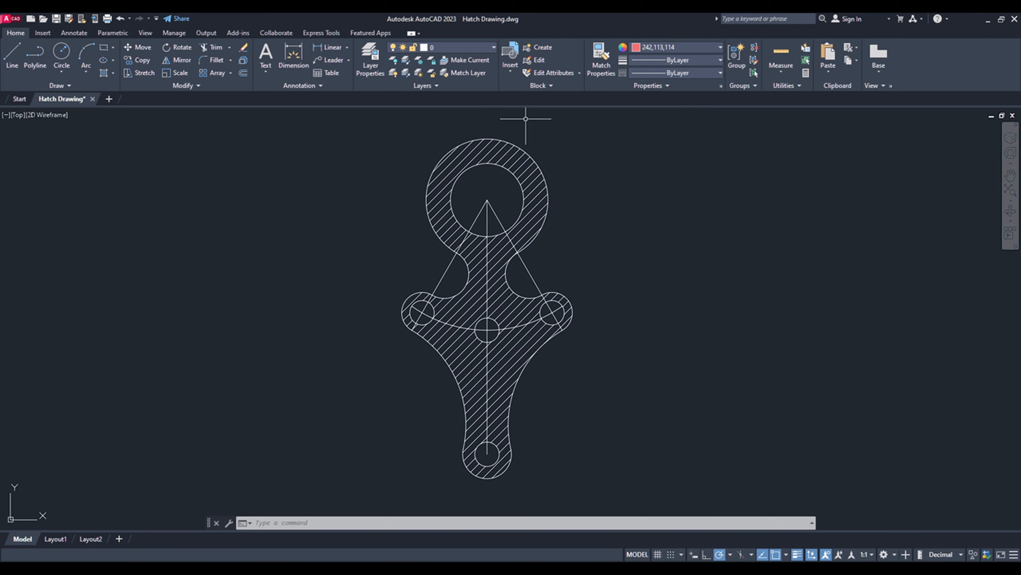
pyautogui.click(293, 56)
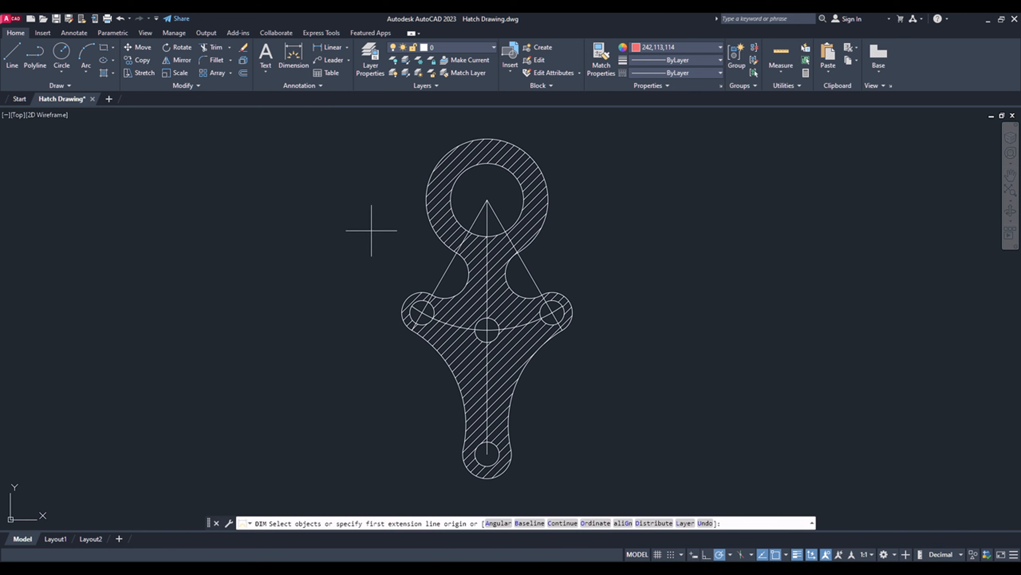
pyautogui.scroll(4, 463, 176)
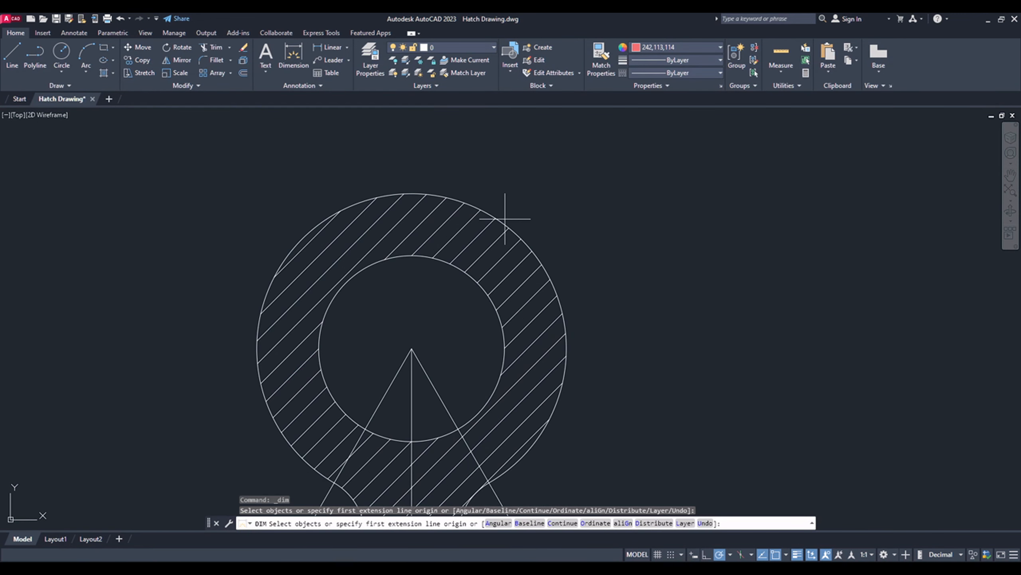
pyautogui.click(505, 219)
pyautogui.click(689, 186)
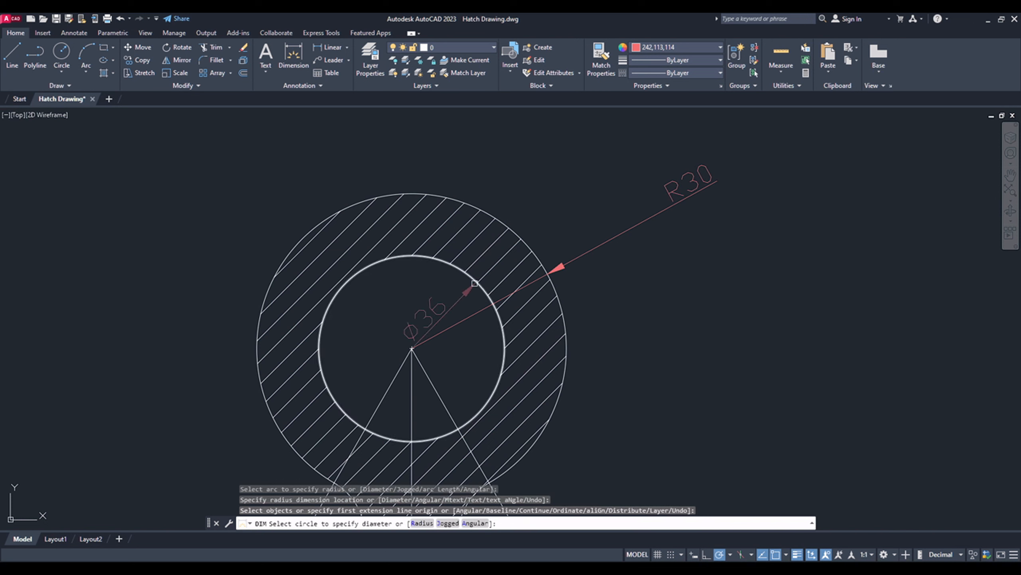
# Dimension the diameter of the large top hole, placing the text outside the figure beside the radius dimension
pyautogui.click(481, 284)
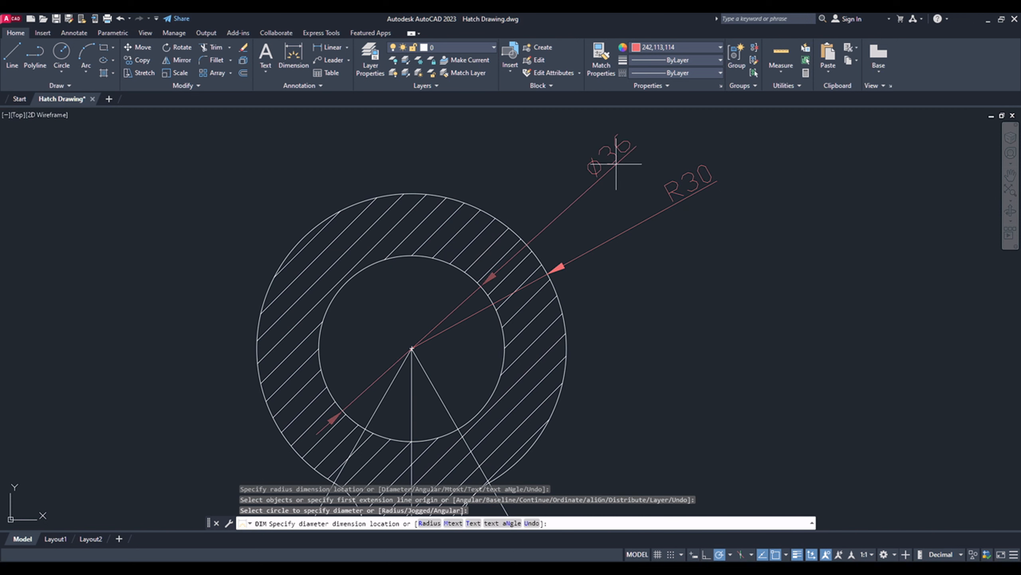
pyautogui.click(615, 166)
pyautogui.scroll(-4, 561, 164)
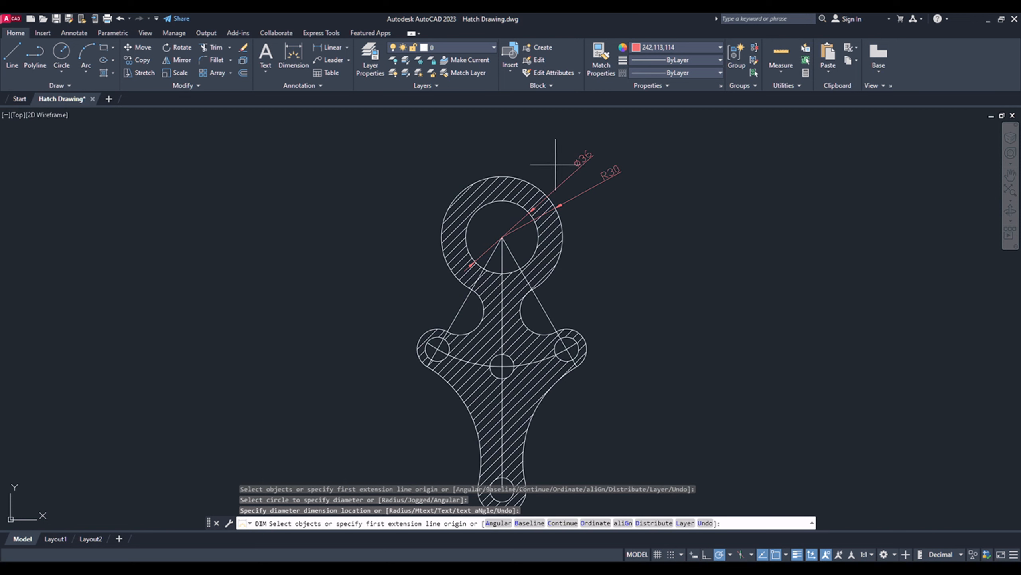
# Dimension the vertical distance between the centers of the top and bottom holes, placing it to the right of the figure
pyautogui.click(502, 237)
pyautogui.scroll(-2, 502, 229)
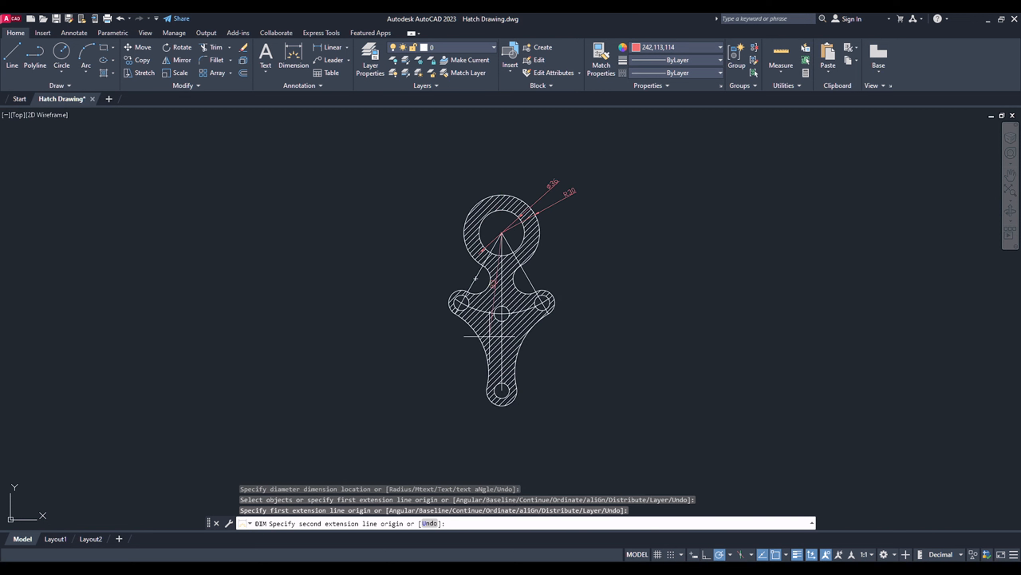
pyautogui.click(502, 390)
pyautogui.click(612, 342)
pyautogui.scroll(2, 561, 318)
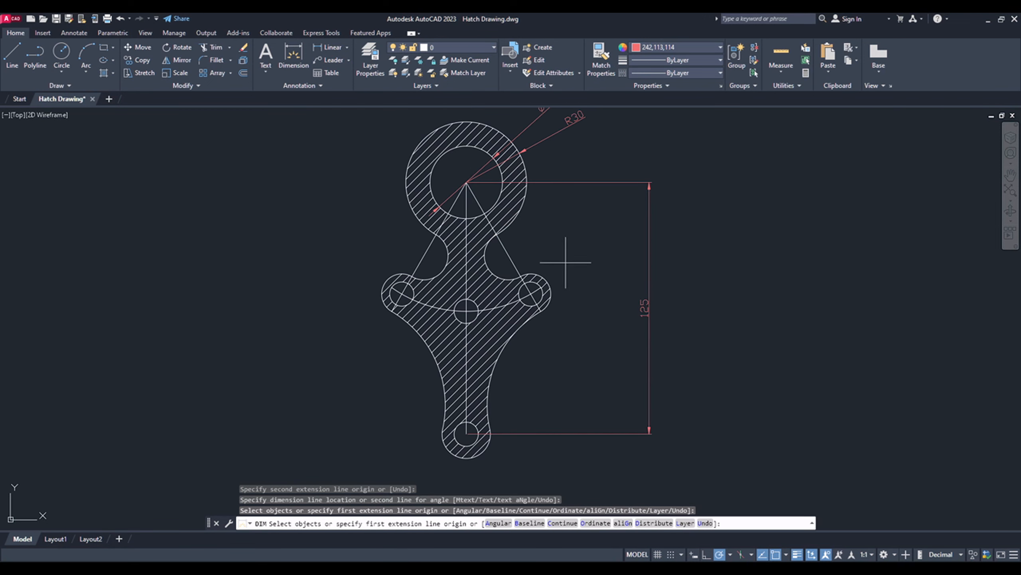
# Dimension the outer radius of the right side lobe, placing the text outside to its right
pyautogui.scroll(4, 517, 220)
pyautogui.scroll(3, 558, 331)
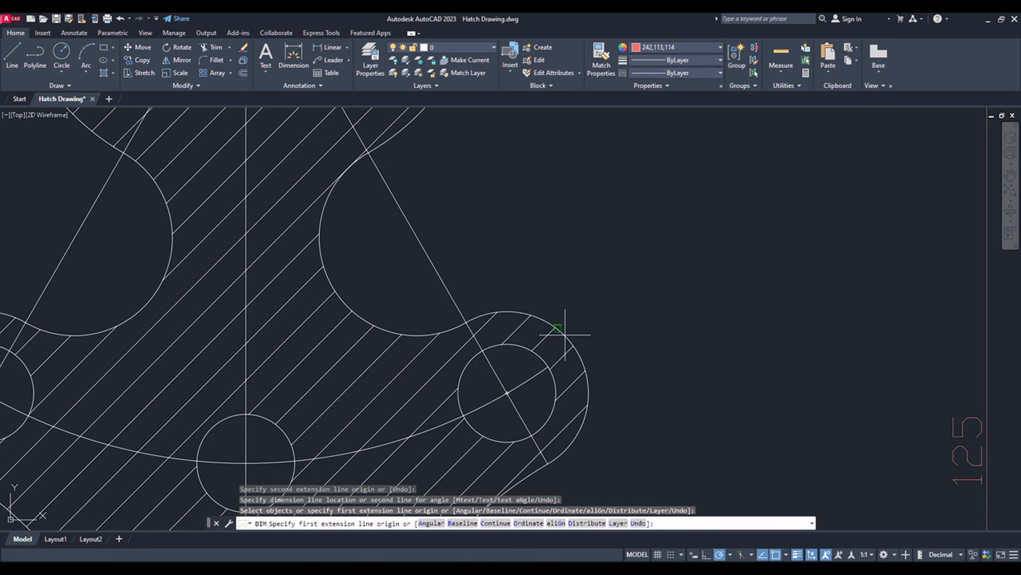
pyautogui.click(571, 336)
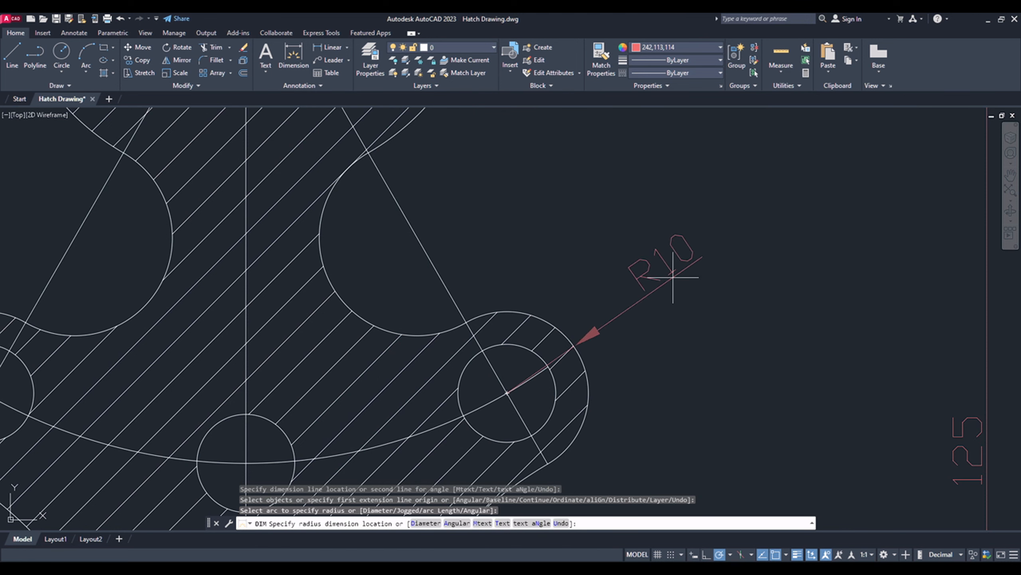
pyautogui.click(741, 434)
pyautogui.scroll(-3, 589, 212)
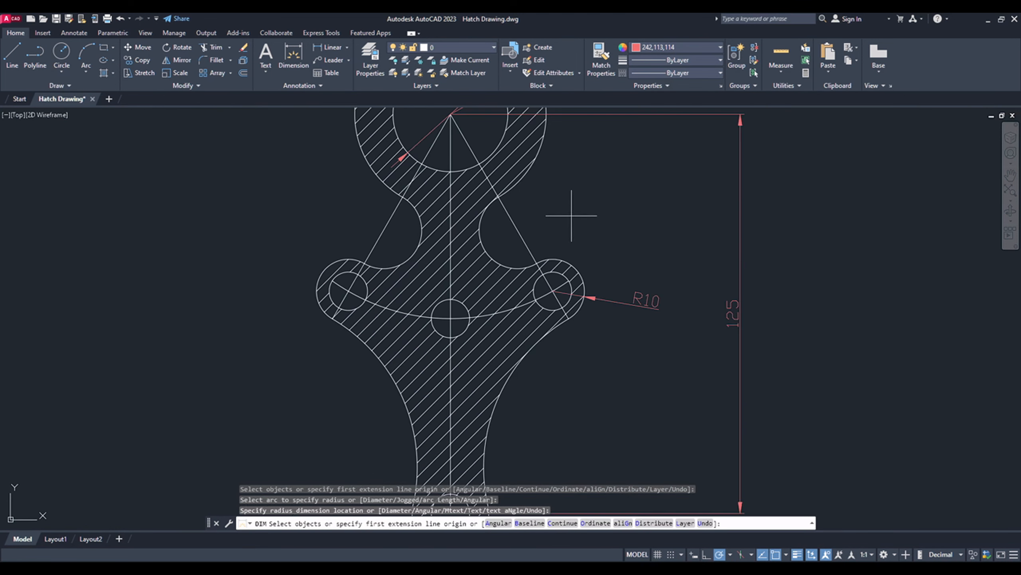
# Dimension the angle between the vertical centerline and the right slanted line, placing it below the right lobe
pyautogui.scroll(3, 590, 338)
pyautogui.scroll(-4, 590, 343)
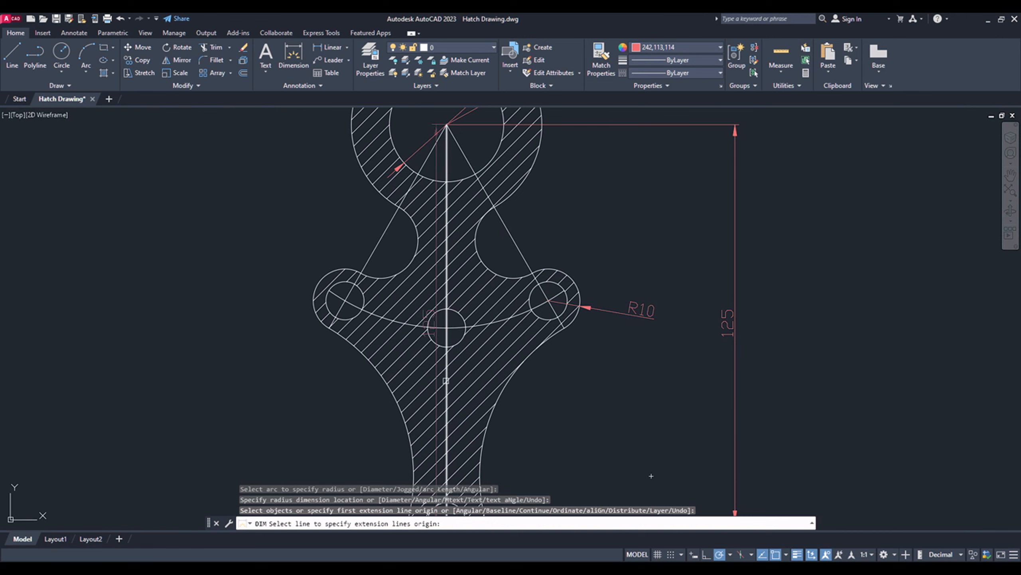
pyautogui.click(445, 373)
pyautogui.click(513, 240)
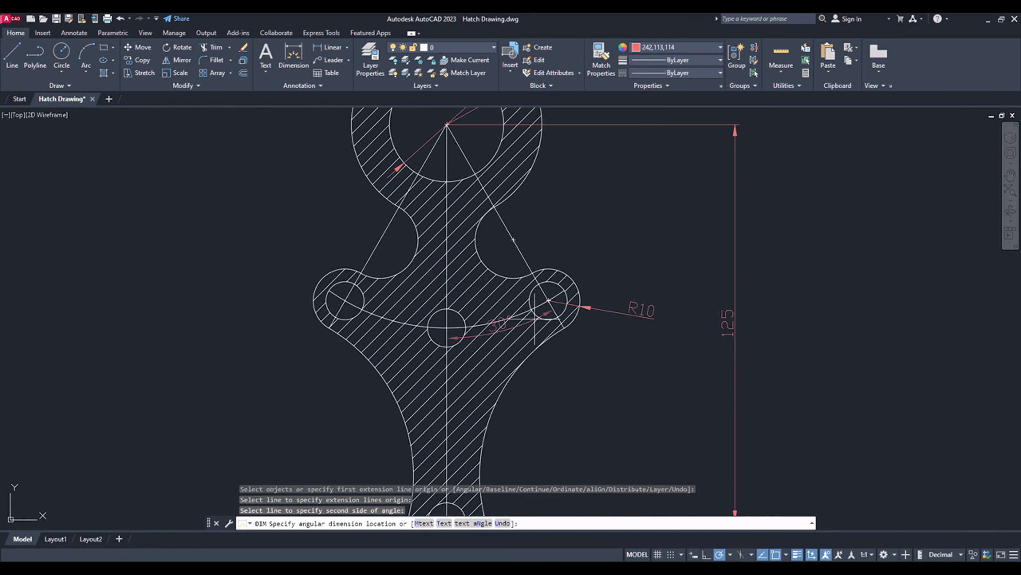
pyautogui.click(590, 418)
pyautogui.scroll(-2, 557, 283)
pyautogui.scroll(2, 414, 279)
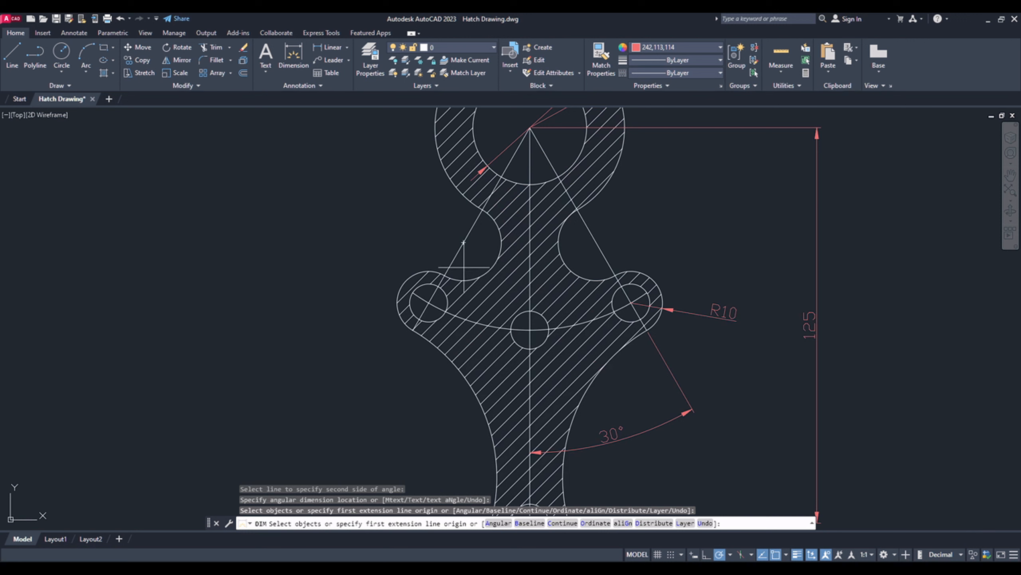
# Dimension the angle between the left slanted line and the vertical centerline, placing it level with the matching angle dimension on the right
pyautogui.click(463, 242)
pyautogui.click(530, 282)
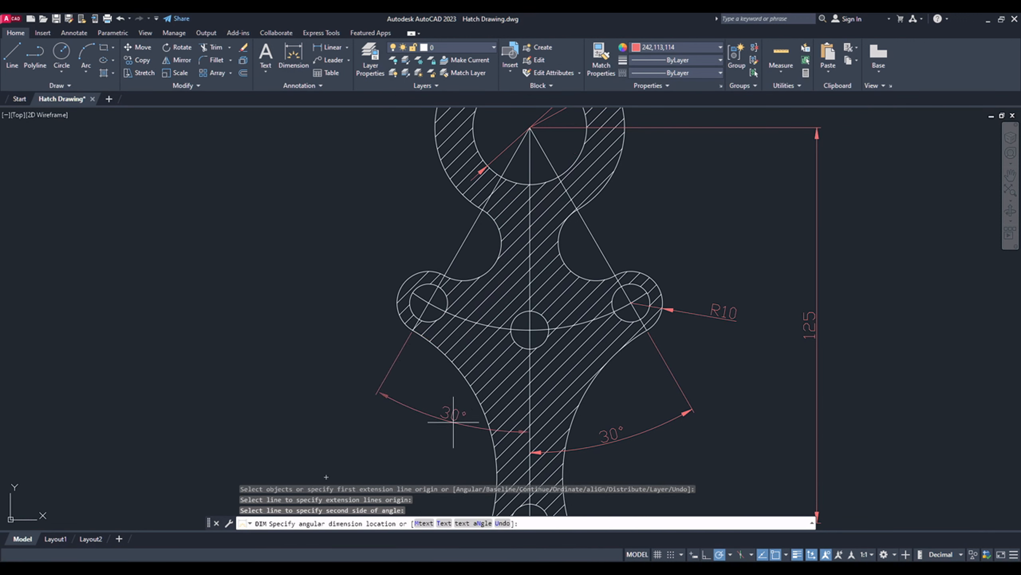
pyautogui.click(519, 453)
pyautogui.scroll(-1, 399, 364)
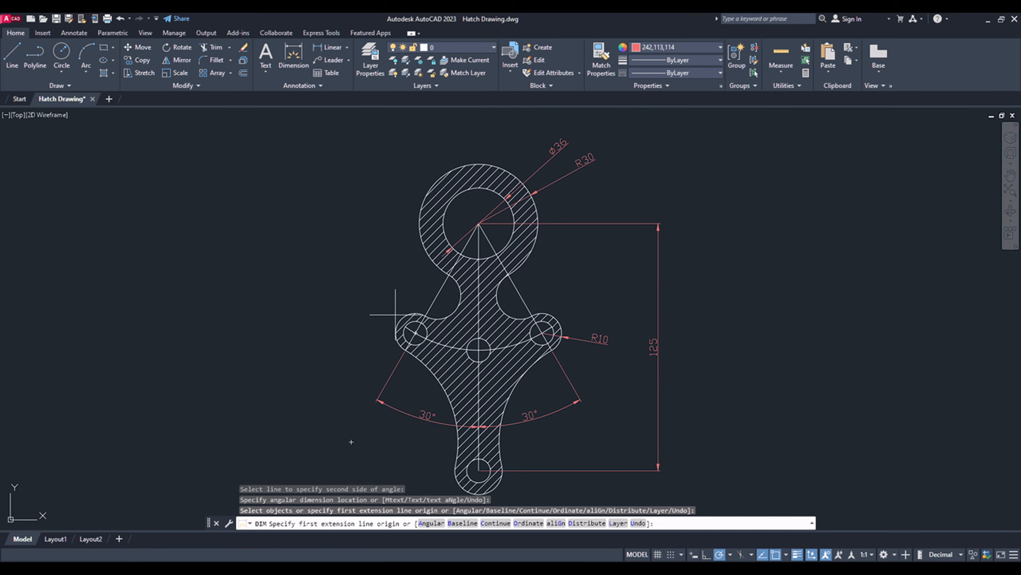
# Dimension the diameter of the small bottom hole, placing the text outside the figure to its left
pyautogui.scroll(3, 390, 329)
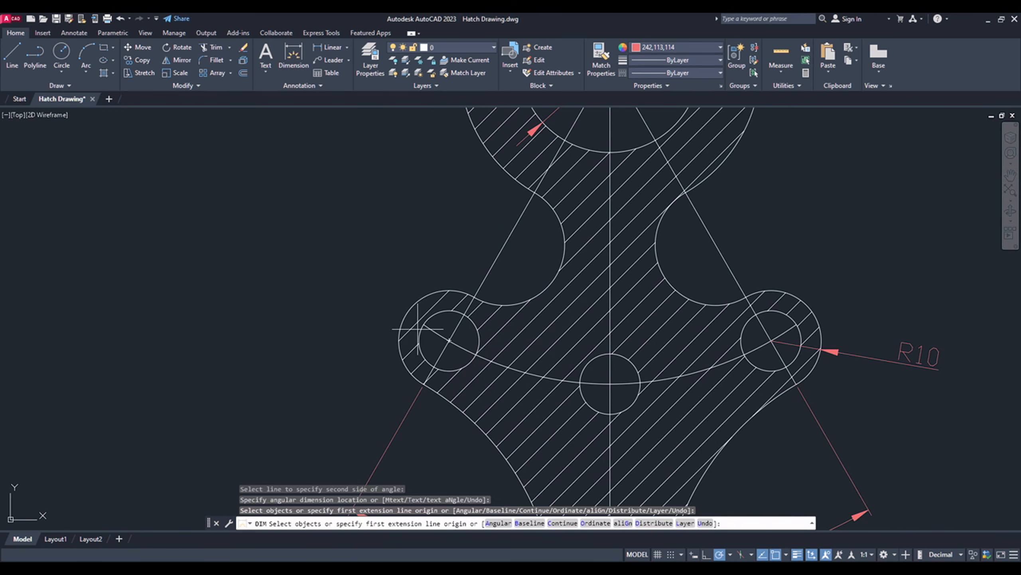
pyautogui.scroll(-3, 418, 329)
pyautogui.scroll(3, 529, 364)
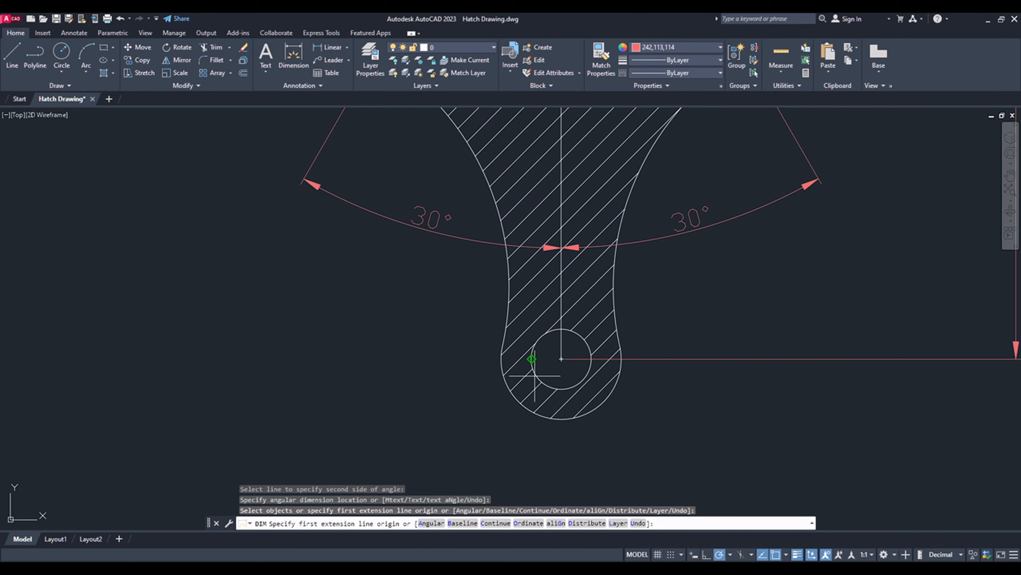
pyautogui.scroll(4, 535, 375)
pyautogui.click(530, 365)
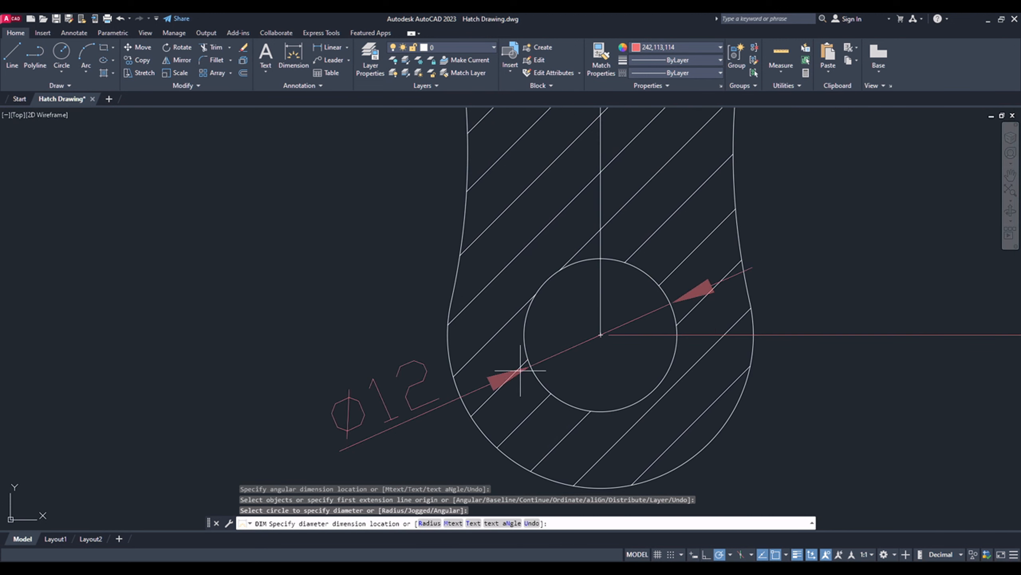
pyautogui.click(180, 313)
pyautogui.scroll(-2, 470, 396)
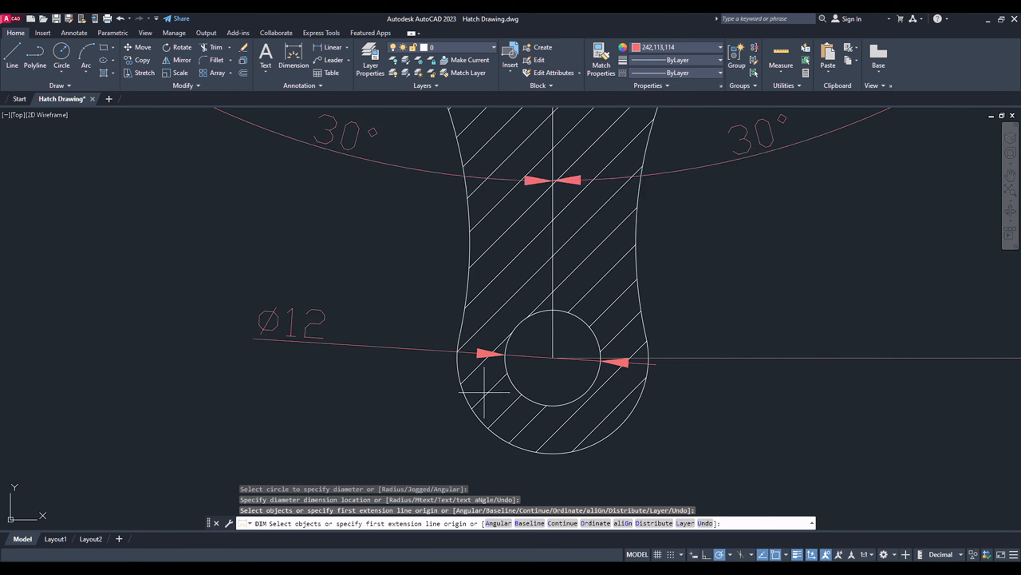
# Dimension the bottom end's outer radius with text at its lower left, and the right concave side arc's radius with text outside the body
pyautogui.click(462, 392)
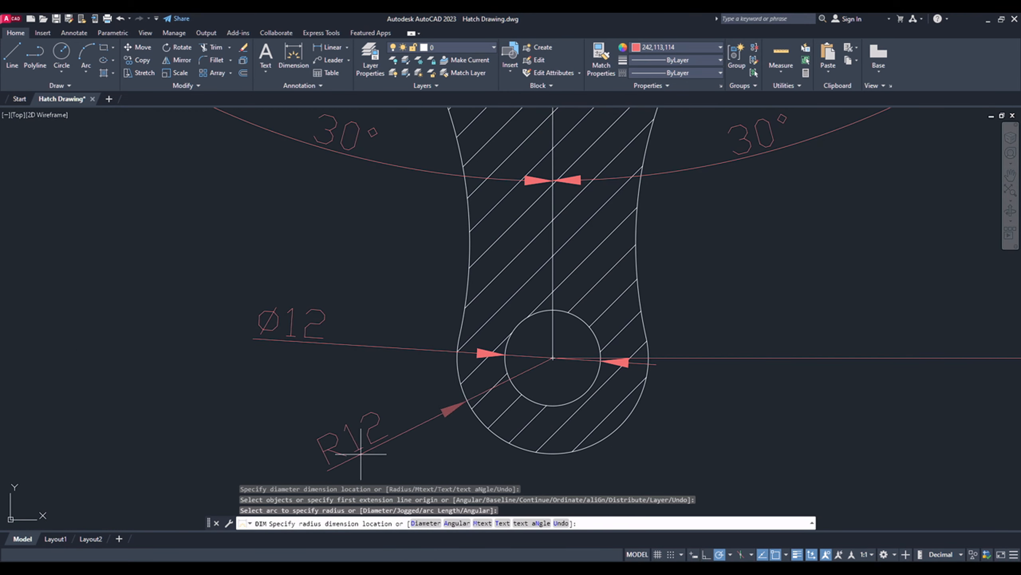
pyautogui.click(206, 448)
pyautogui.scroll(-4, 392, 435)
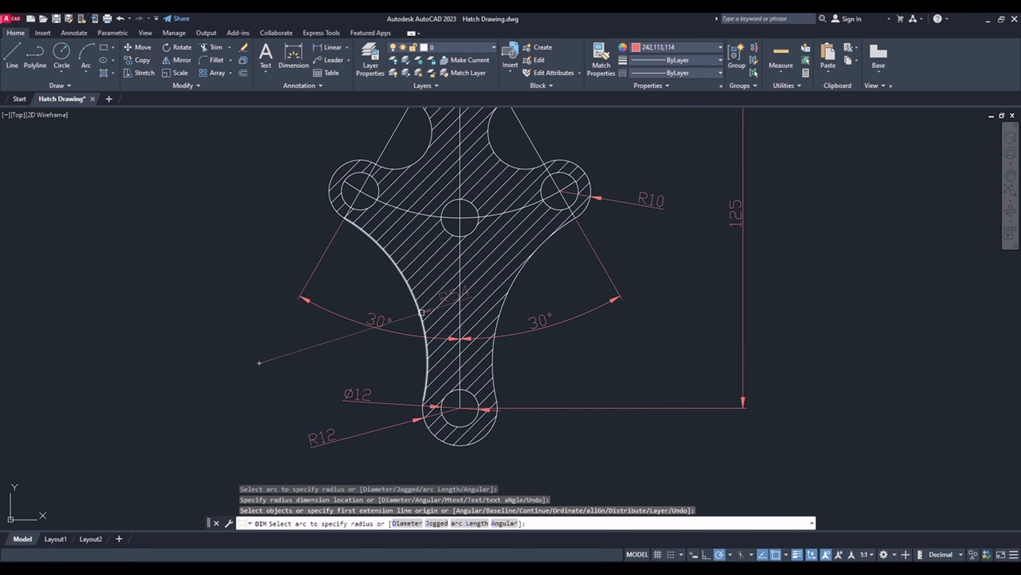
pyautogui.click(515, 284)
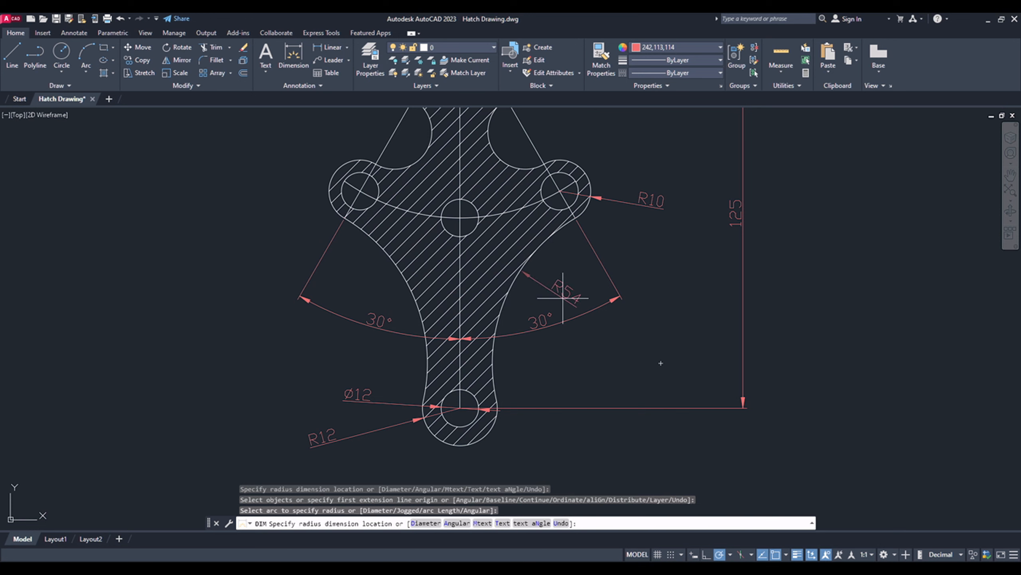
pyautogui.click(563, 298)
pyautogui.scroll(-4, 569, 364)
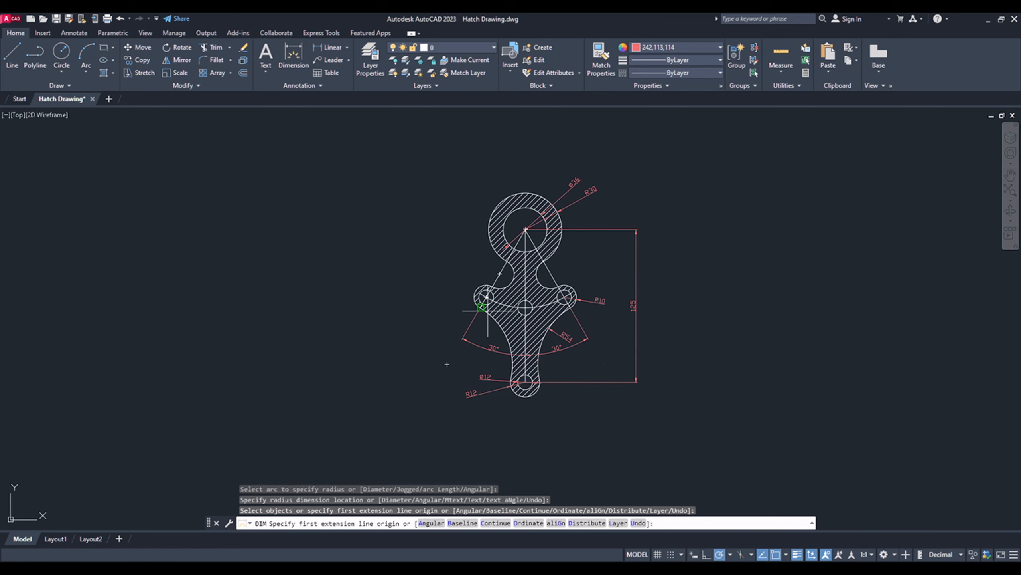
pyautogui.press('Return')
# Add the prefix 4HOLES to the bottom hole's diameter dimension text
pyautogui.scroll(5, 489, 398)
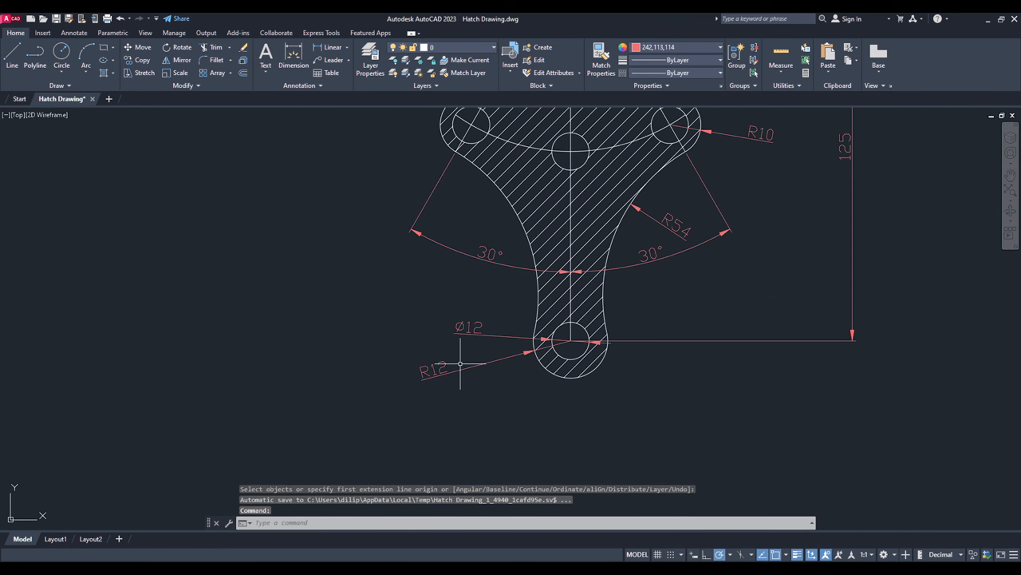
pyautogui.click(483, 321)
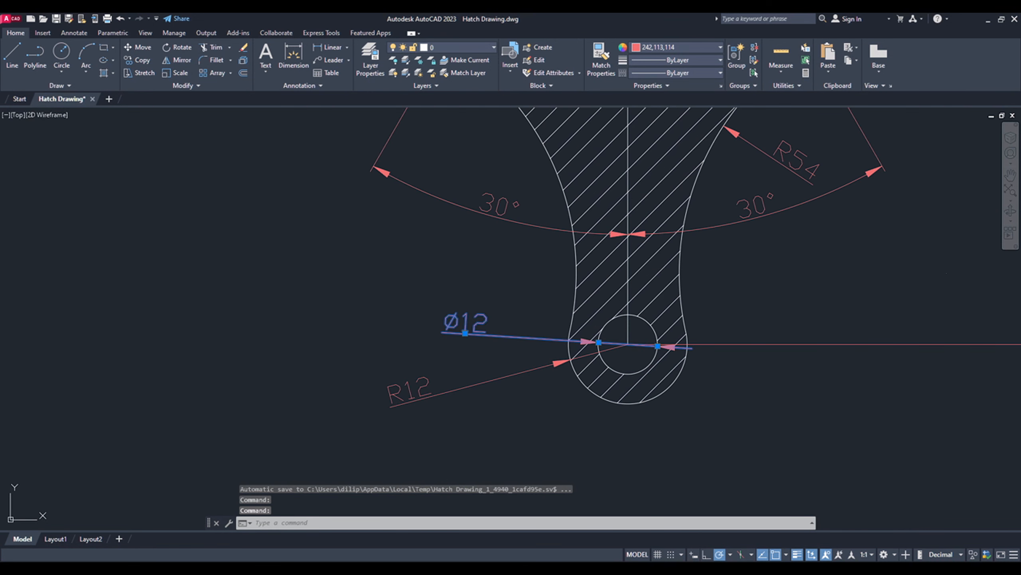
pyautogui.doubleClick(484, 322)
pyautogui.press('Home')
pyautogui.write('4')
pyautogui.write('HOLES')
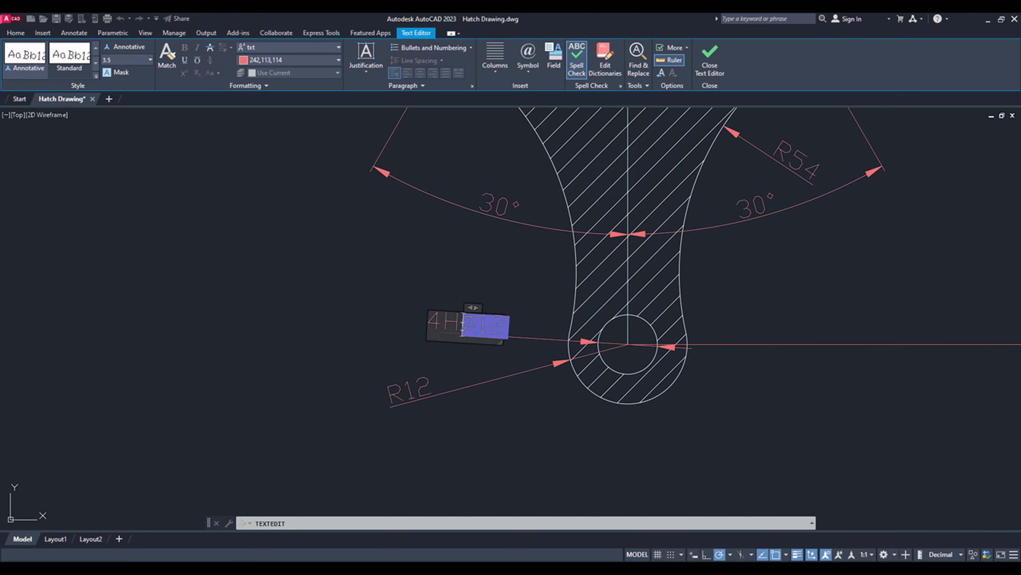
pyautogui.click(374, 306)
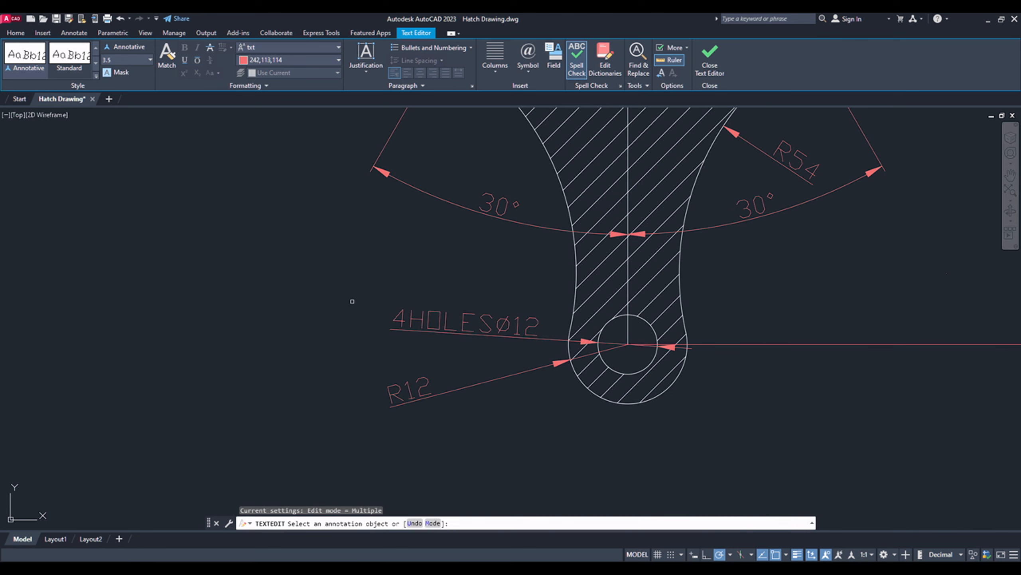
pyautogui.rightClick(372, 324)
pyautogui.click(386, 330)
pyautogui.scroll(-4, 382, 352)
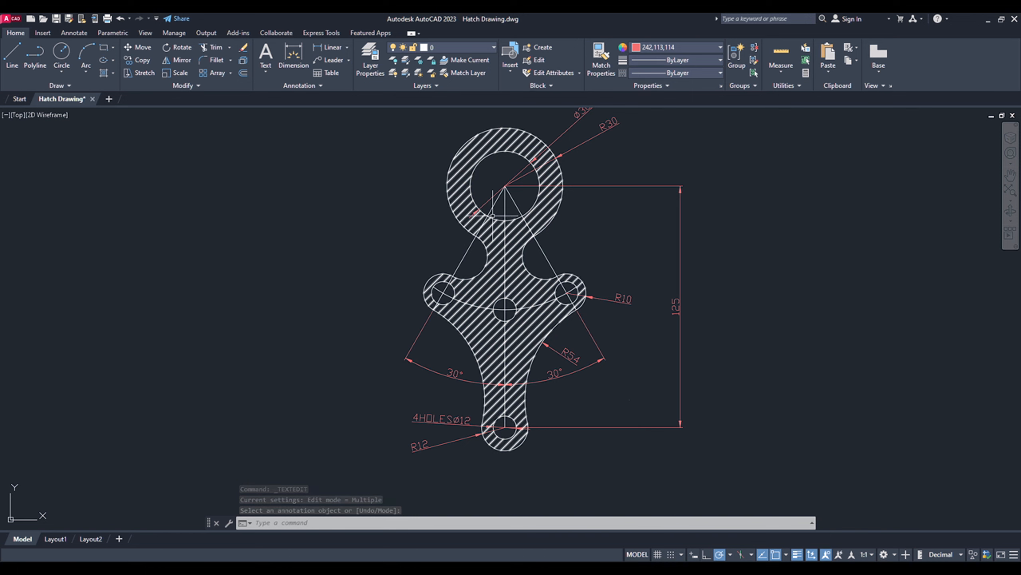
# Change the linetype of the two slanted lines and the vertical centerline to CENTER
pyautogui.scroll(2, 505, 203)
pyautogui.click(587, 279)
pyautogui.click(555, 285)
pyautogui.click(459, 287)
pyautogui.click(416, 273)
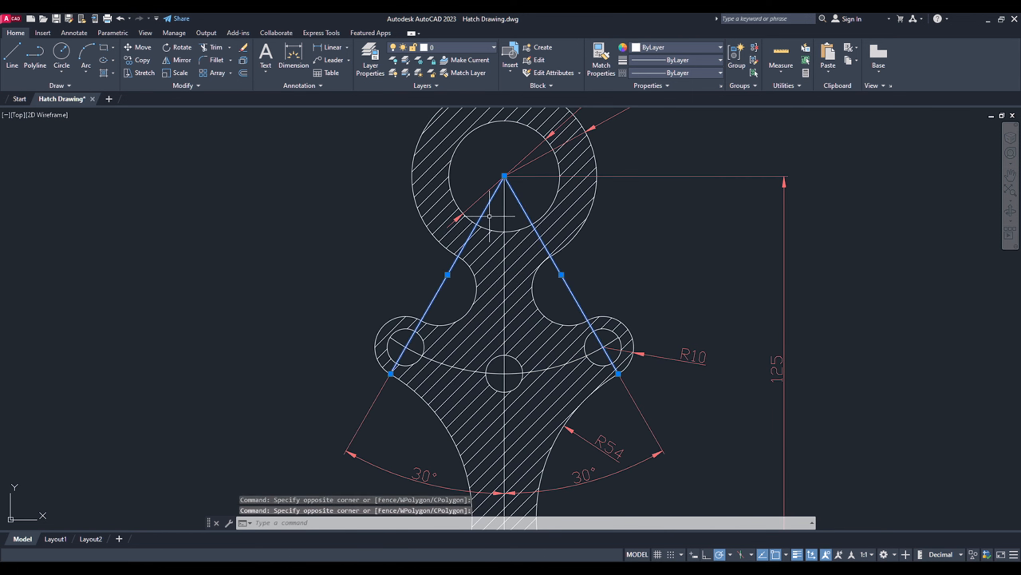
pyautogui.click(512, 209)
pyautogui.click(497, 208)
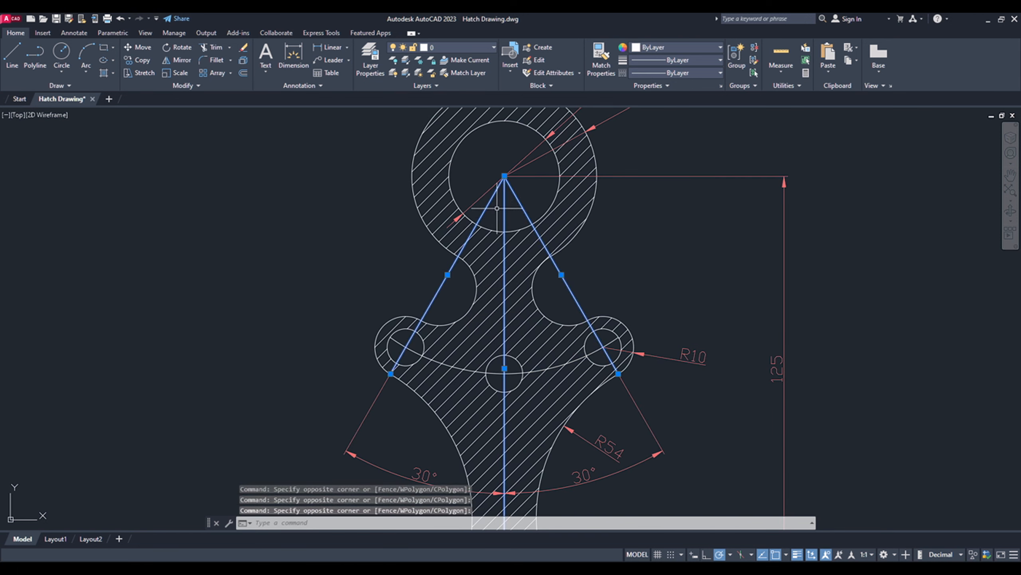
pyautogui.click(677, 72)
pyautogui.click(674, 108)
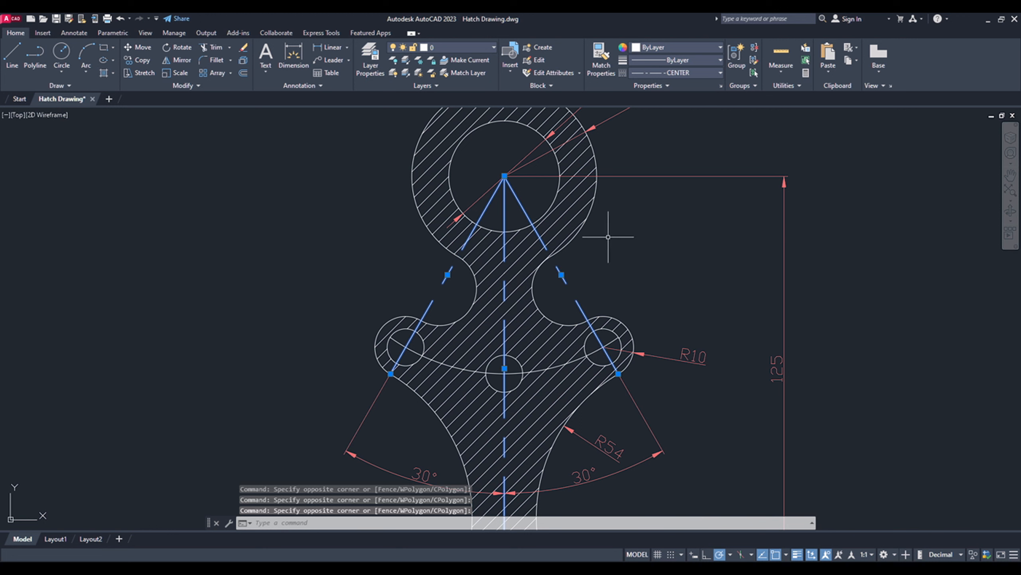
pyautogui.press('Escape')
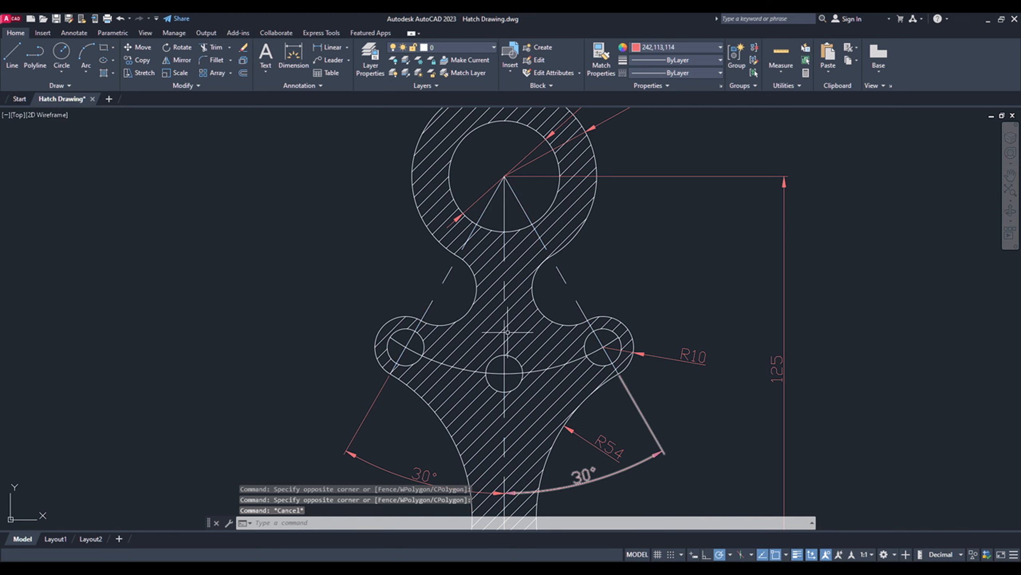
pyautogui.scroll(-2, 507, 275)
pyautogui.moveTo(598, 312)
pyautogui.mouseDown(button='middle')
pyautogui.moveTo(602, 287)
pyautogui.moveTo(627, 294)
pyautogui.mouseUp(button='middle')
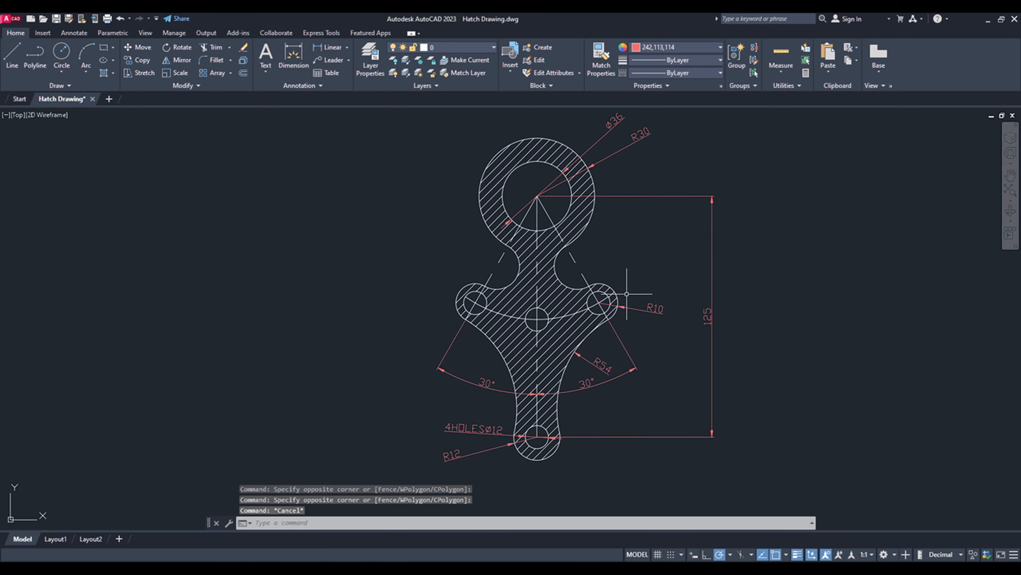